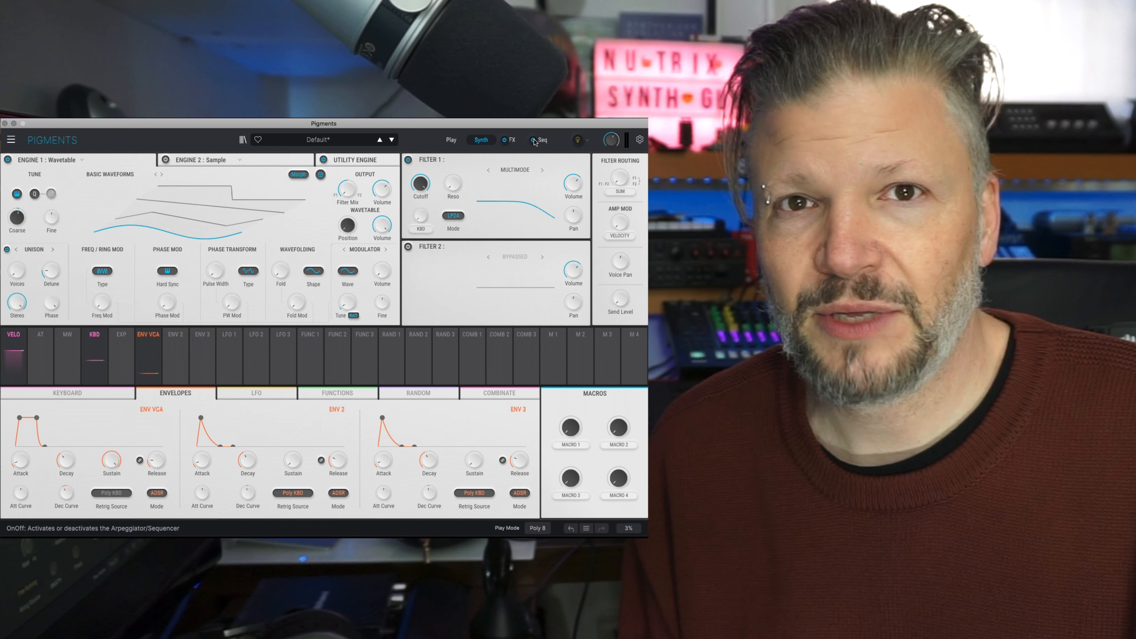
# - Open the FX page and toggle the global effects bypass
pyautogui.click(505, 141)
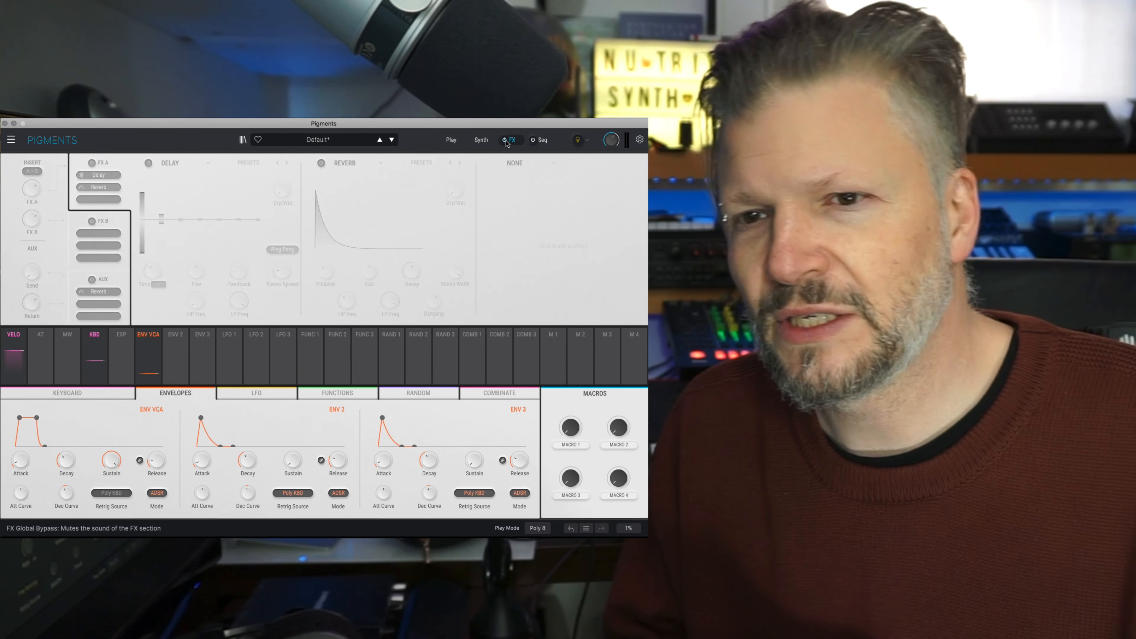
pyautogui.click(504, 139)
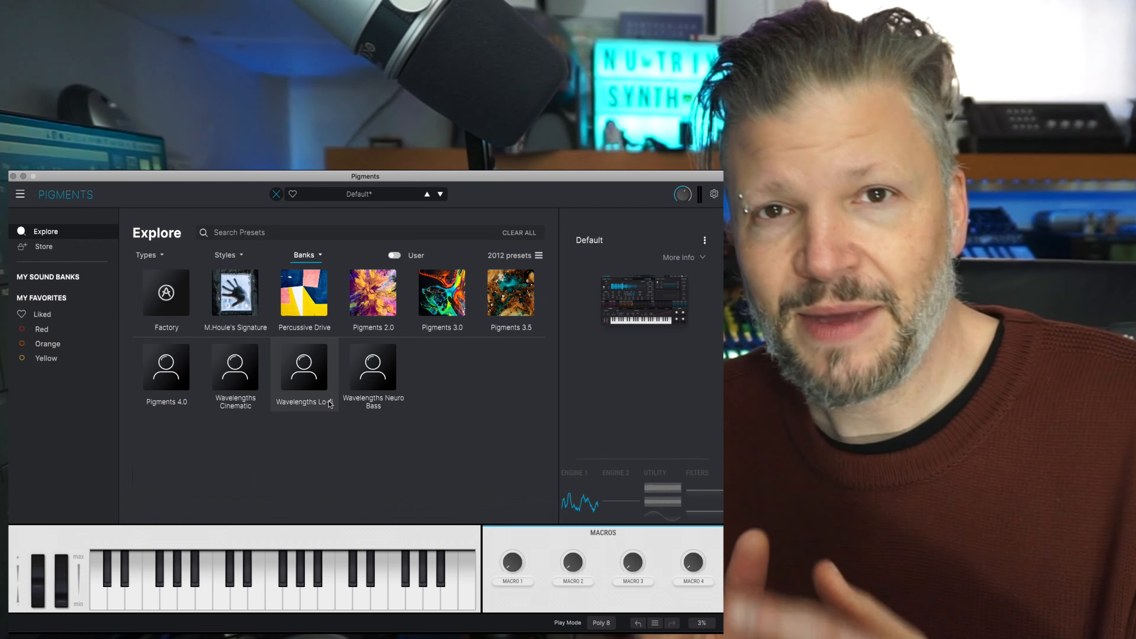
# - Filter the presets to the Wavelengths Cinematic bank and load Dark Figure, followed by Devastator
pyautogui.click(241, 405)
pyautogui.scroll(-5, 250, 425)
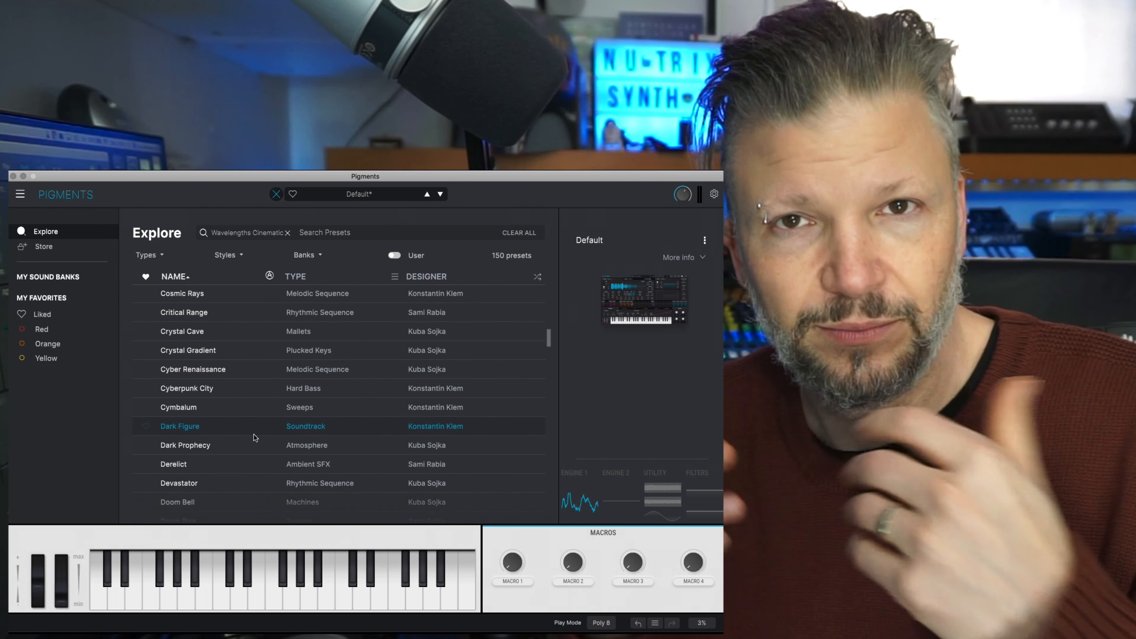
pyautogui.click(253, 429)
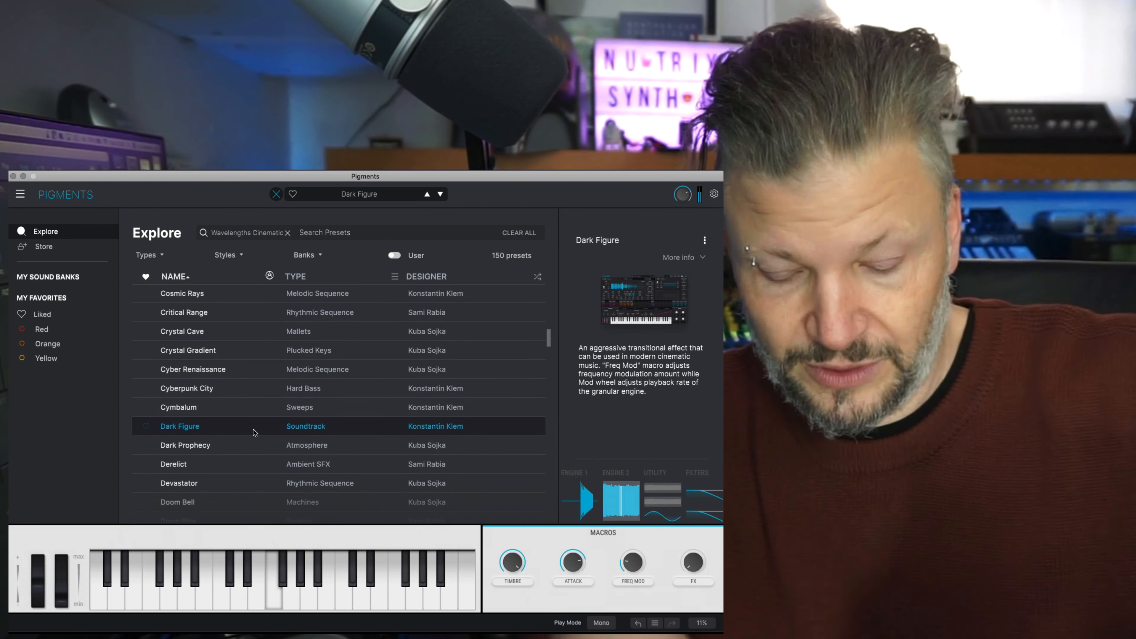
pyautogui.click(251, 481)
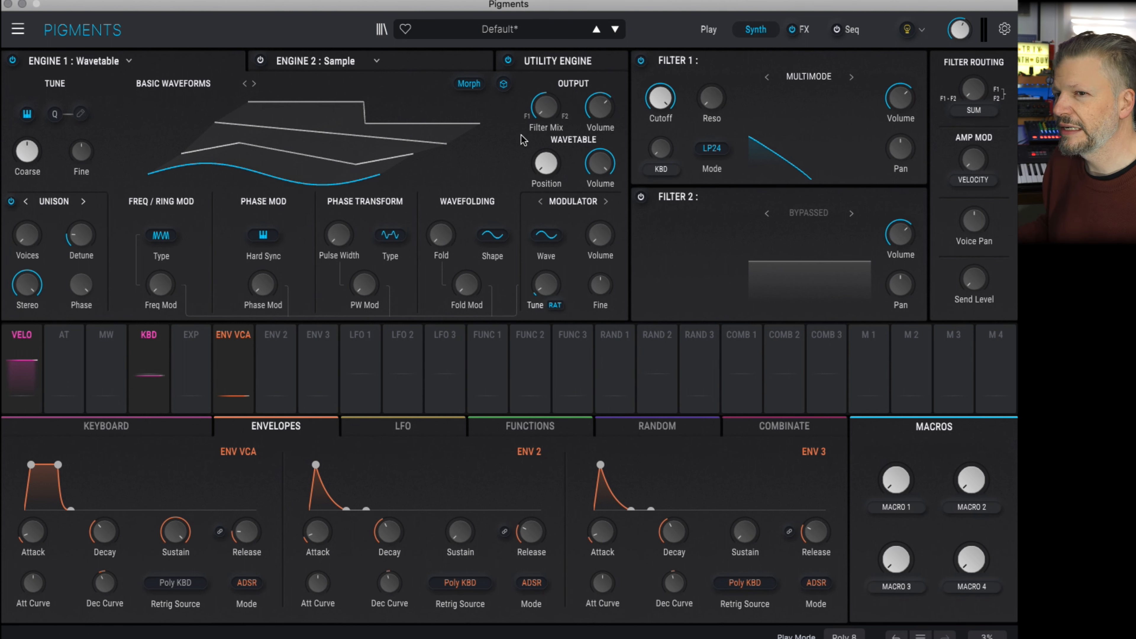
# - On the Play page, raise Engine 1's Coarse tuning to about 7 semitones and move Engine 2's sample Start forward
pyautogui.click(709, 31)
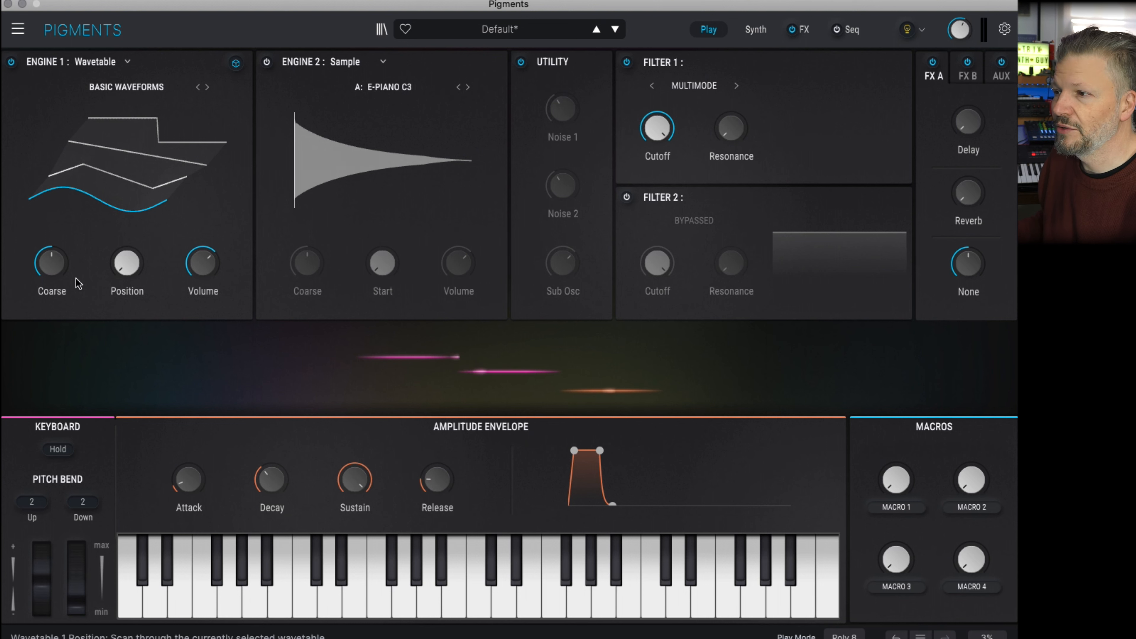
pyautogui.moveTo(48, 262); pyautogui.dragTo(76, 181)
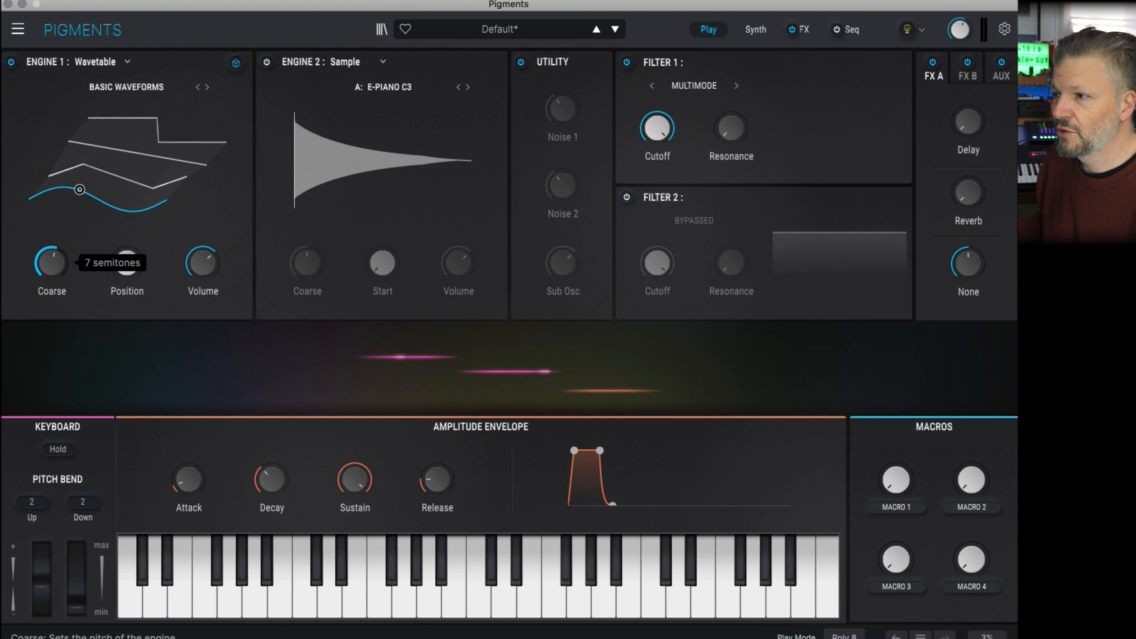
pyautogui.moveTo(134, 266)
pyautogui.mouseDown()
pyautogui.moveTo(144, 143)
pyautogui.moveTo(135, 271)
pyautogui.mouseUp()
pyautogui.moveTo(382, 264)
pyautogui.mouseDown()
pyautogui.moveTo(383, 214)
pyautogui.moveTo(383, 224)
pyautogui.mouseUp()
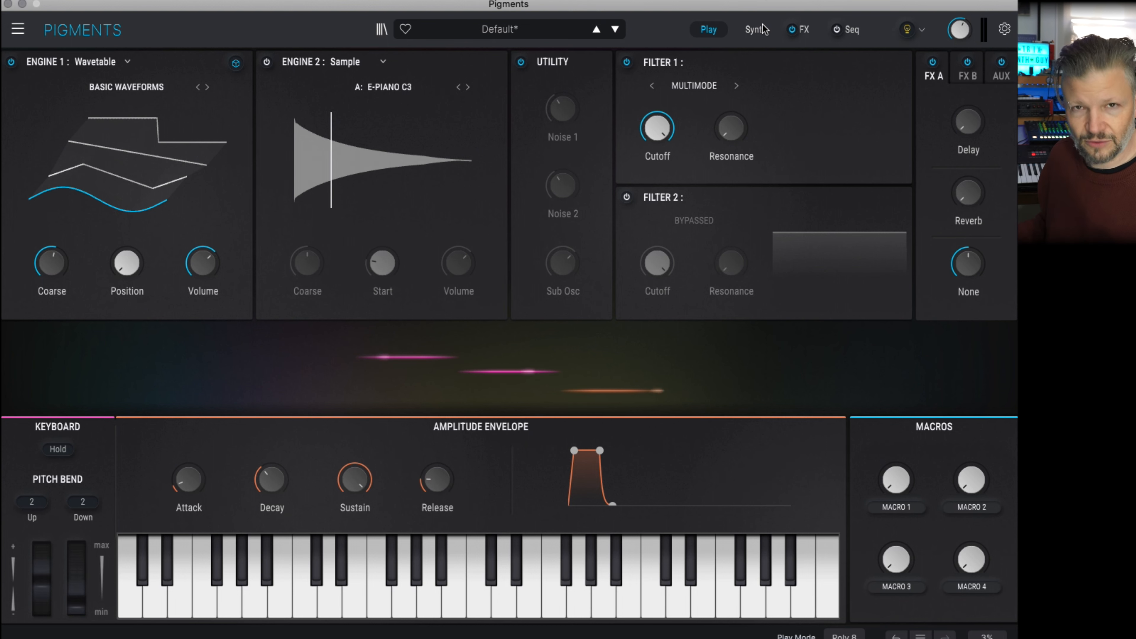
# - Change the interface theme from Classic (Dark) to Light
pyautogui.click(18, 28)
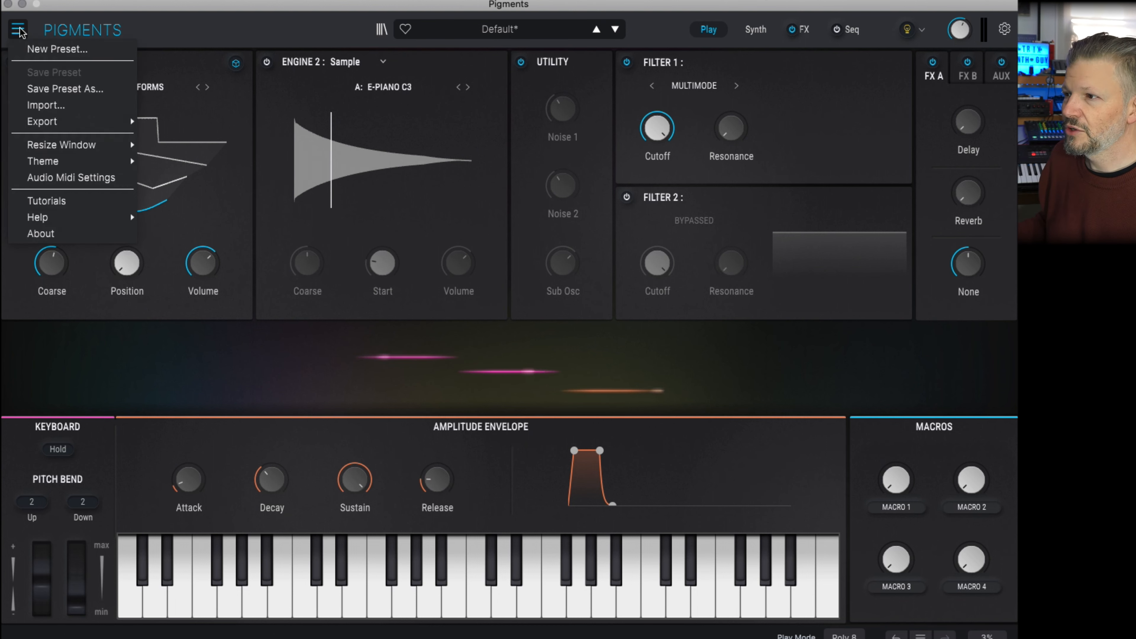
pyautogui.moveTo(42, 163)
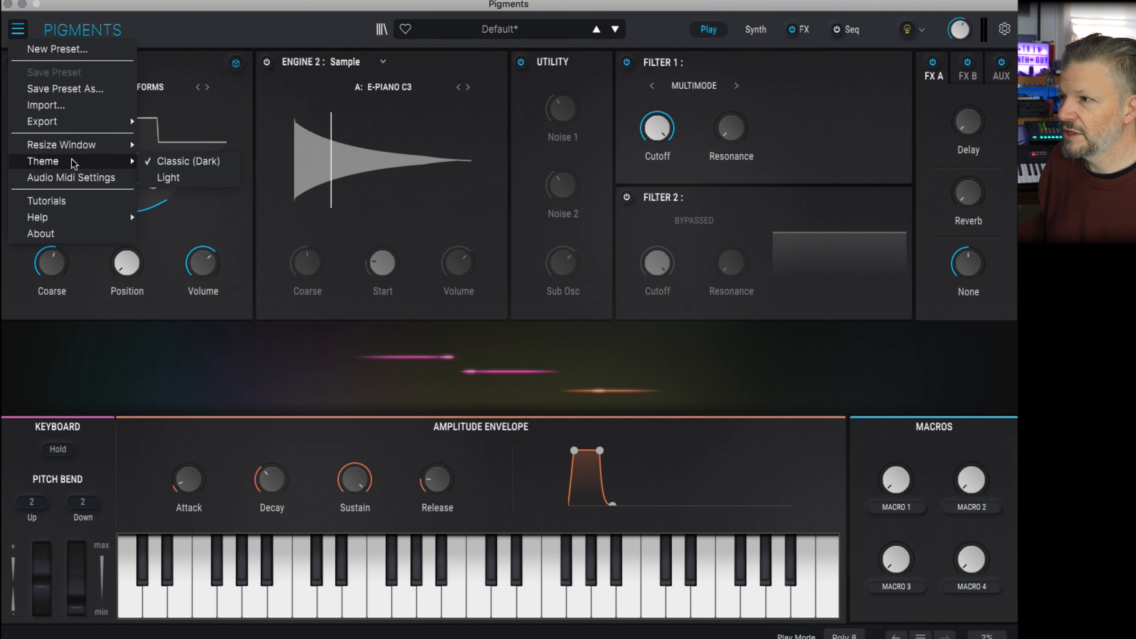
pyautogui.click(169, 178)
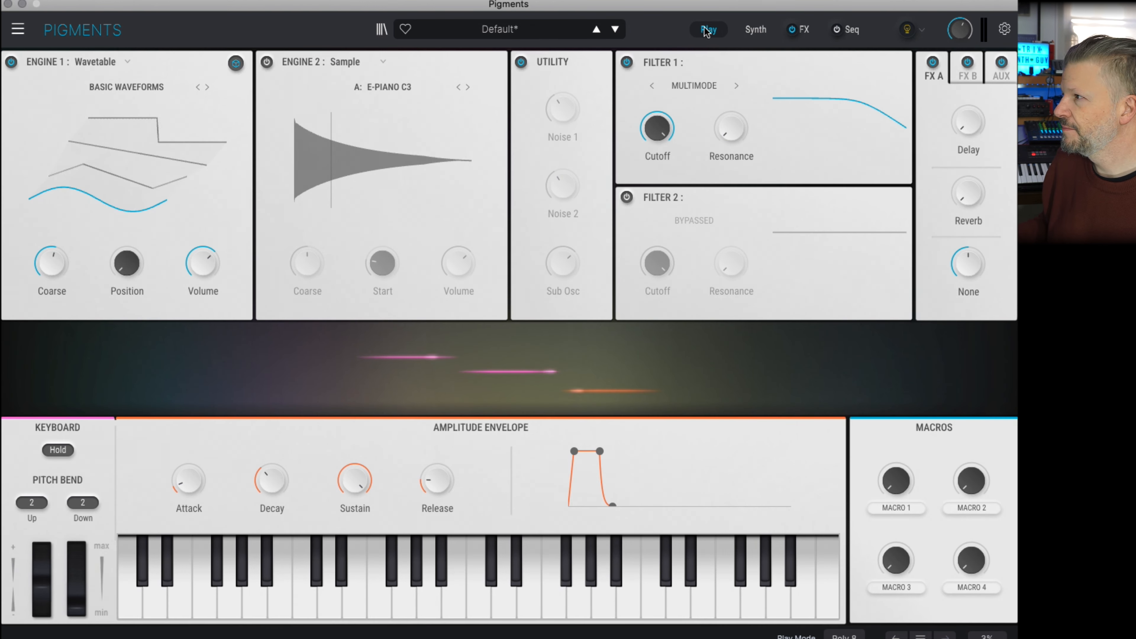
# - Switch to the Synth page and toggle the global effects bypass off and on from there
pyautogui.click(743, 30)
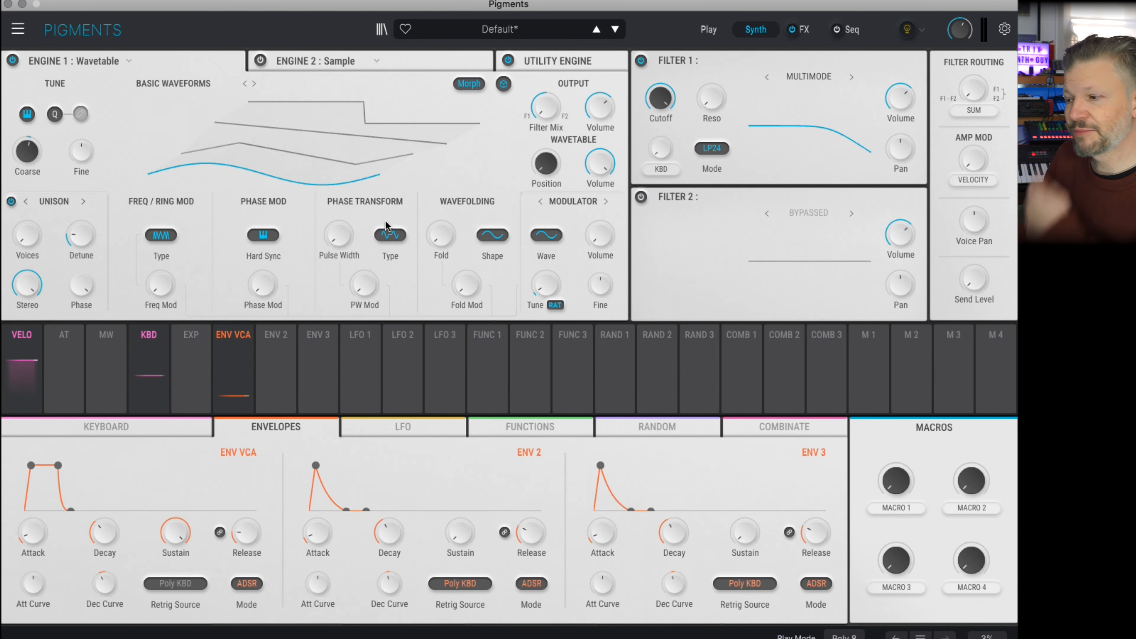
pyautogui.moveTo(540, 165)
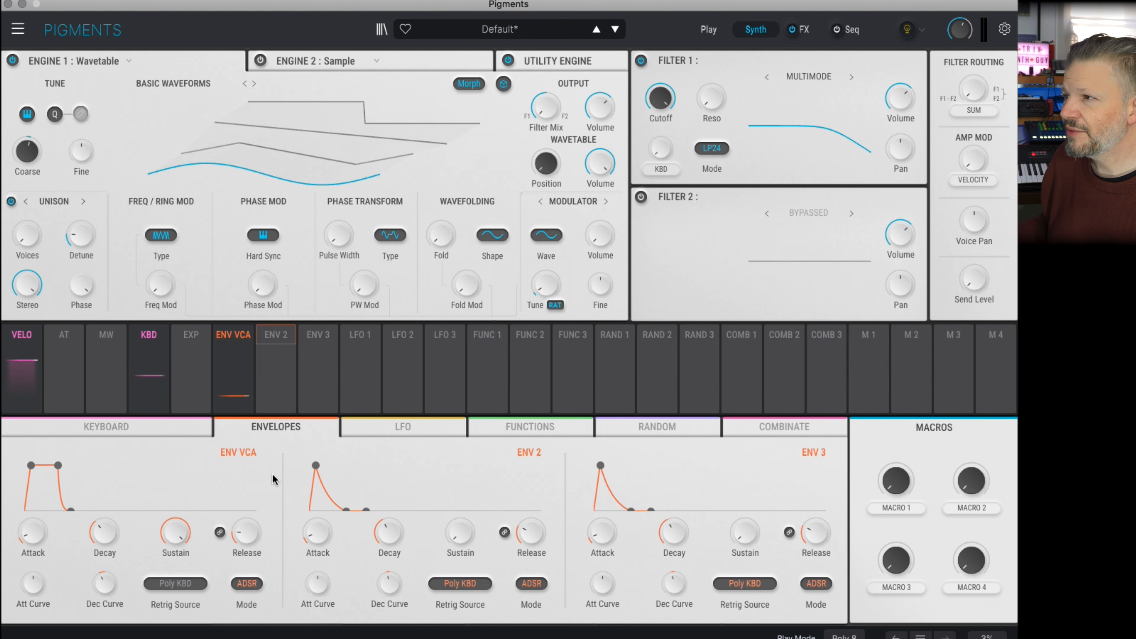
pyautogui.moveTo(190, 404); pyautogui.dragTo(735, 145)
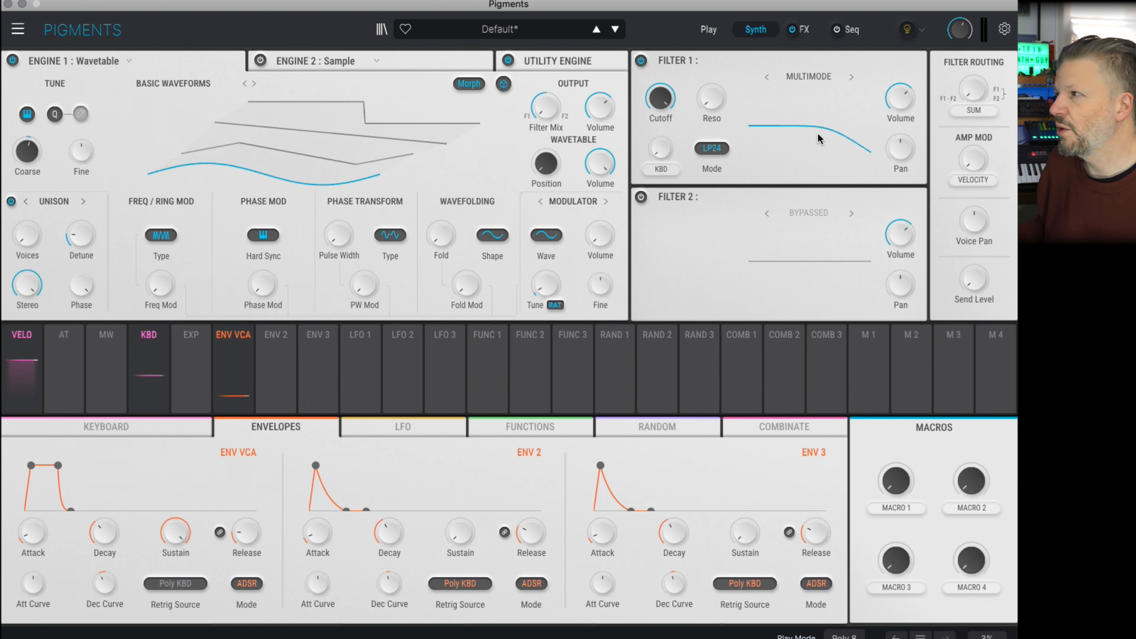
pyautogui.click(793, 30)
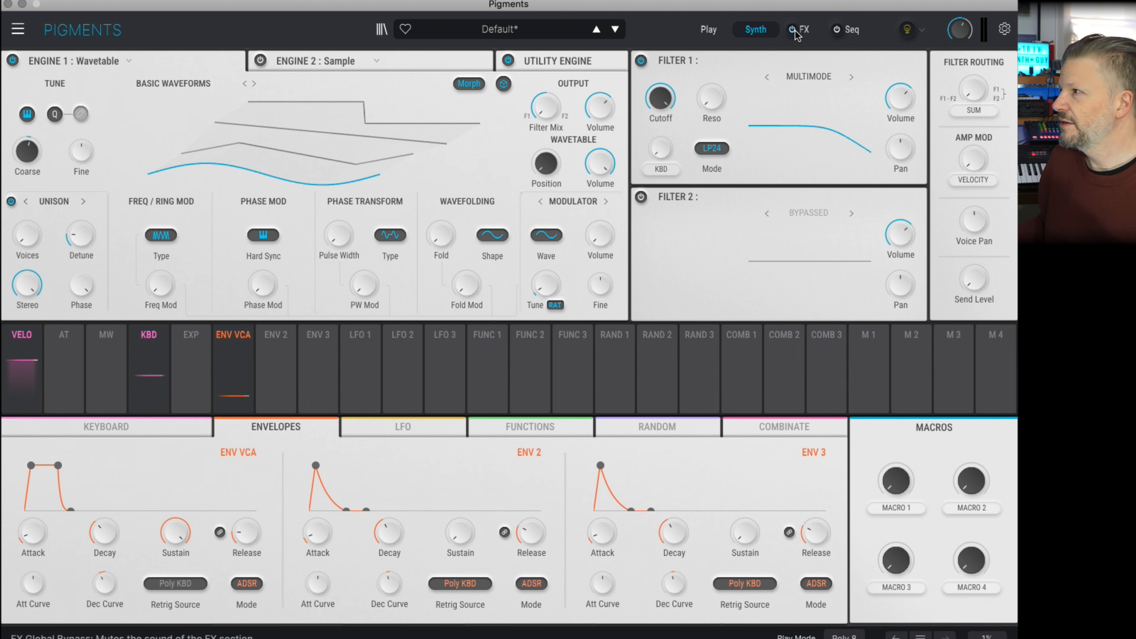
pyautogui.click(794, 31)
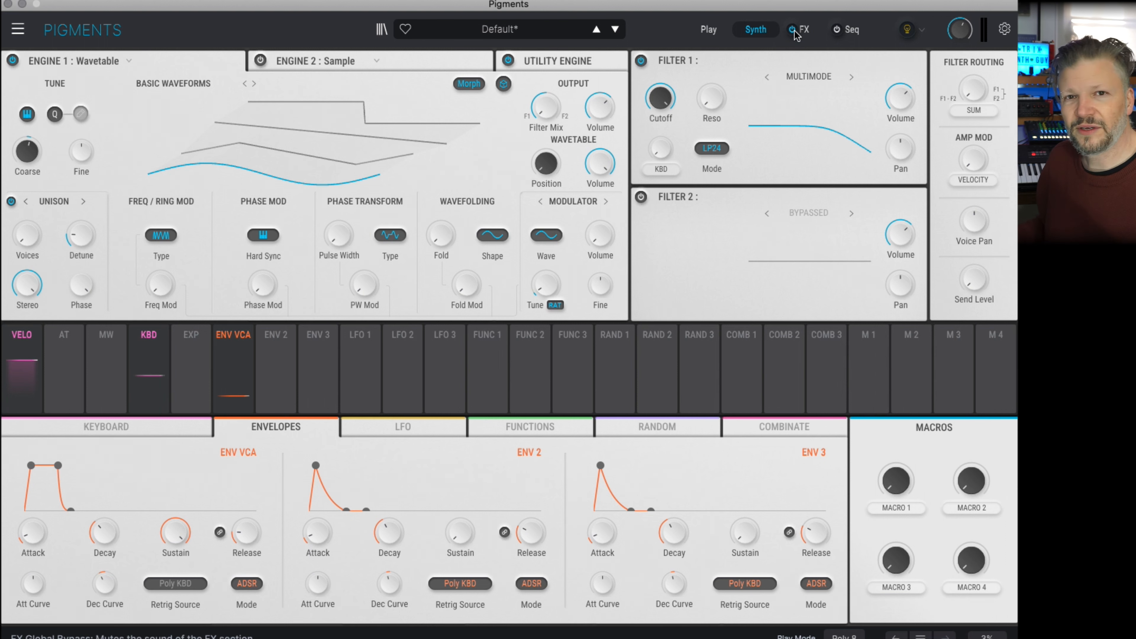
pyautogui.click(792, 31)
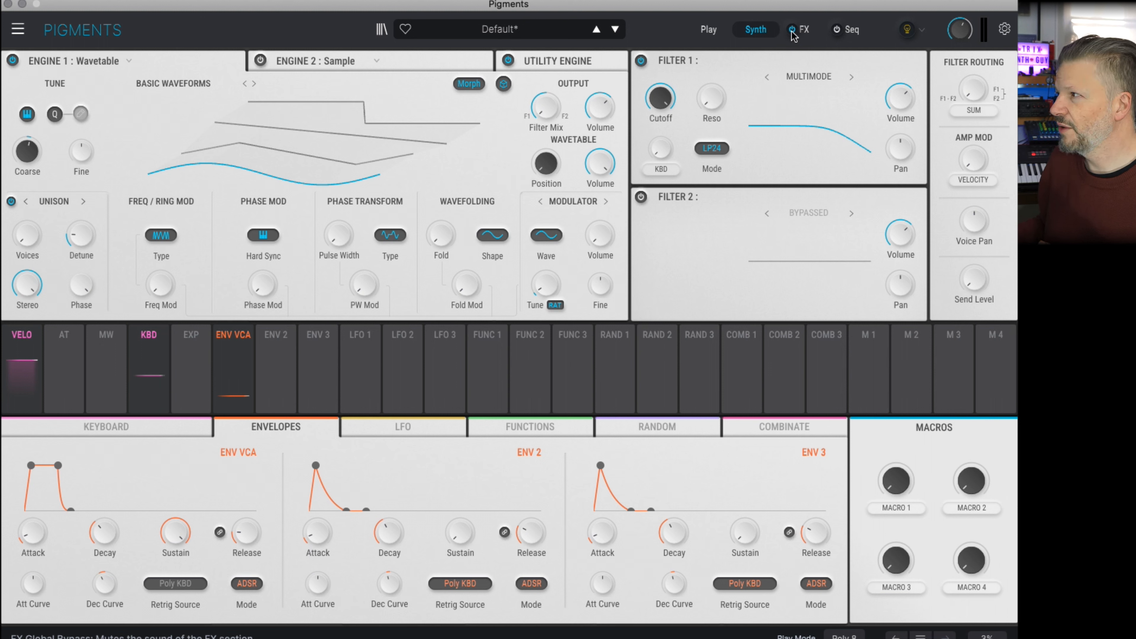
# - Open the FX page and toggle the global effects switch, leaving all effects bypassed
pyautogui.click(803, 30)
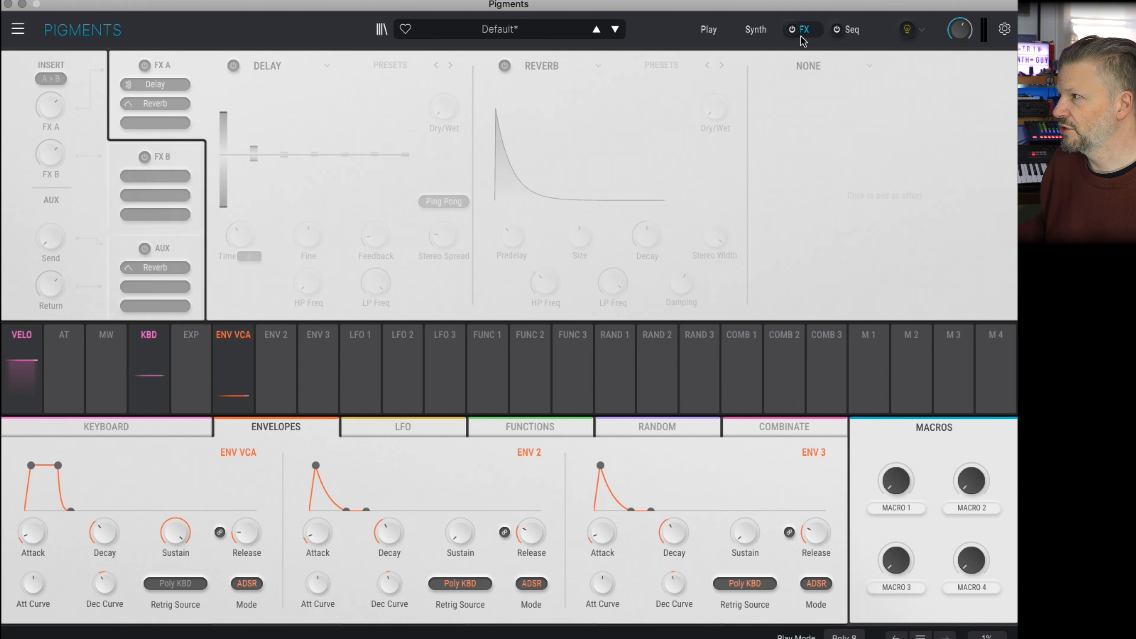
pyautogui.click(790, 30)
pyautogui.click(791, 31)
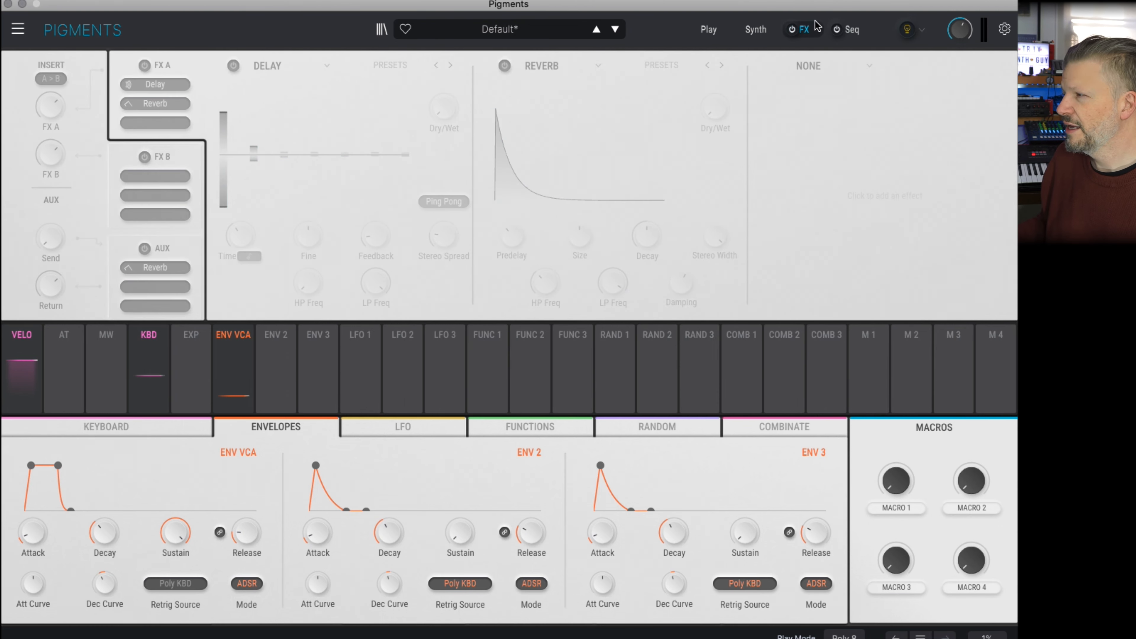
# - On the Play page, turn the global effects back on with the FX A, FX B and AUX buses enabled
pyautogui.click(713, 35)
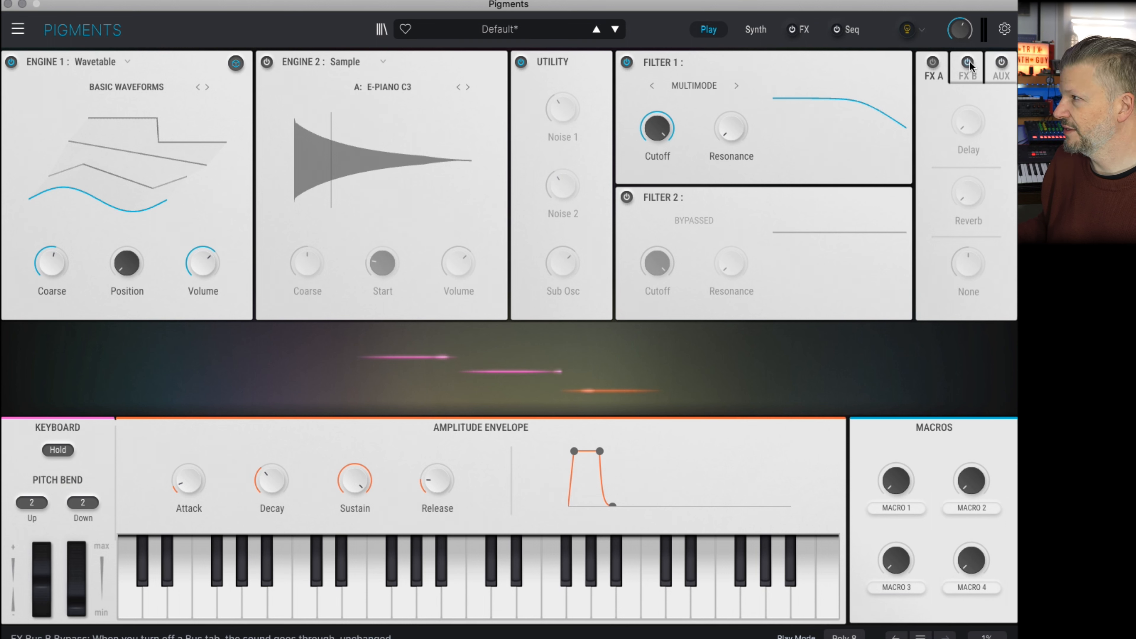
pyautogui.click(790, 30)
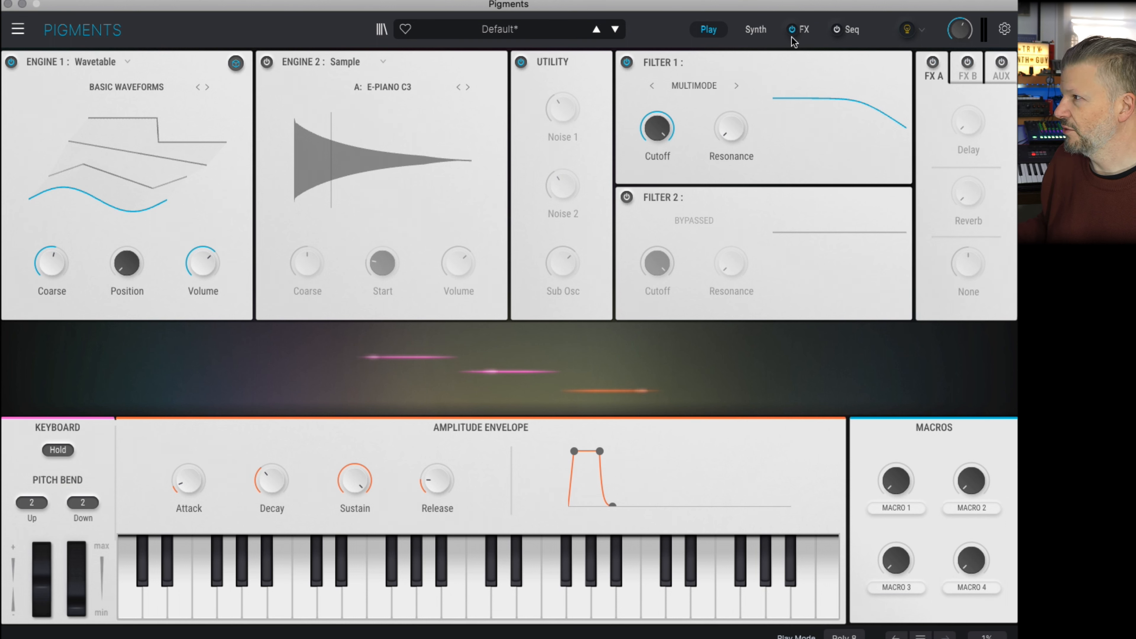
pyautogui.click(932, 63)
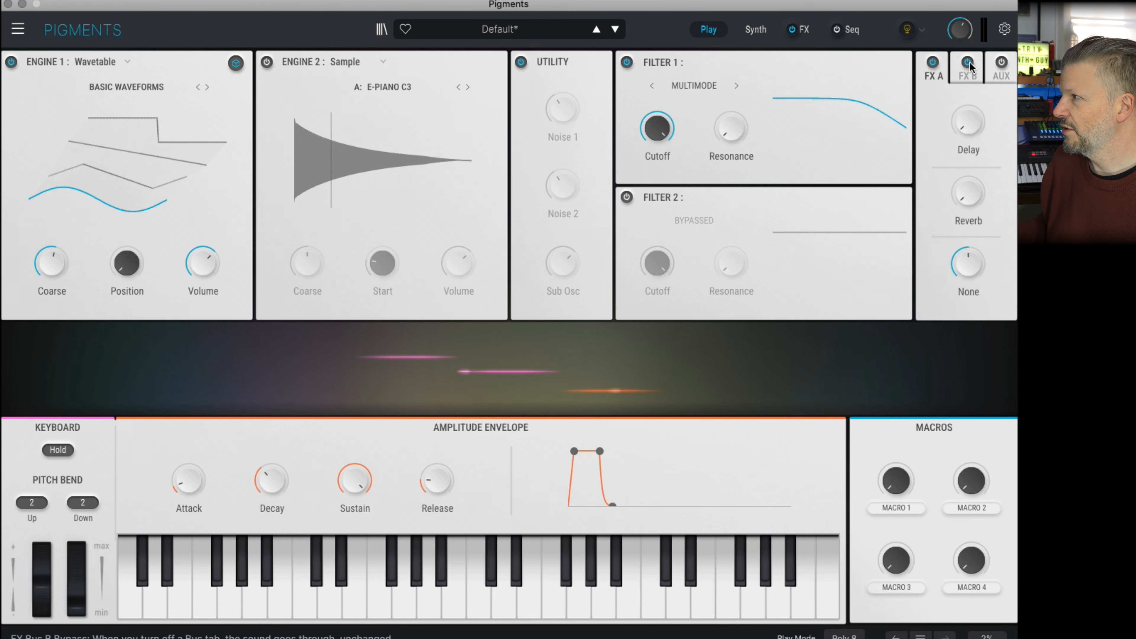
pyautogui.click(1001, 63)
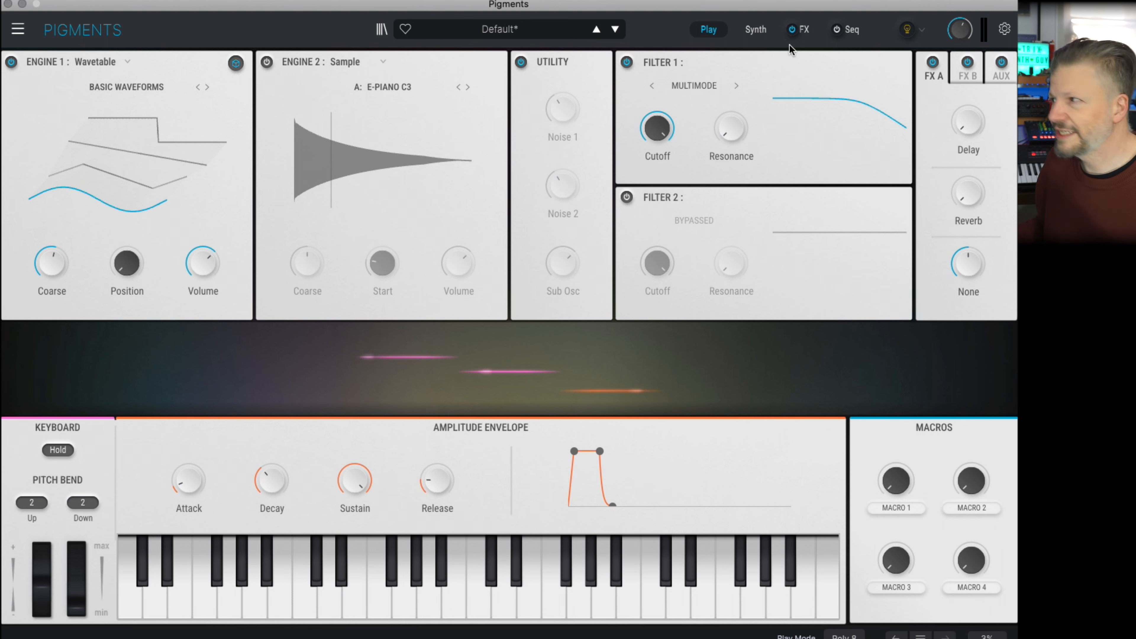
pyautogui.click(794, 28)
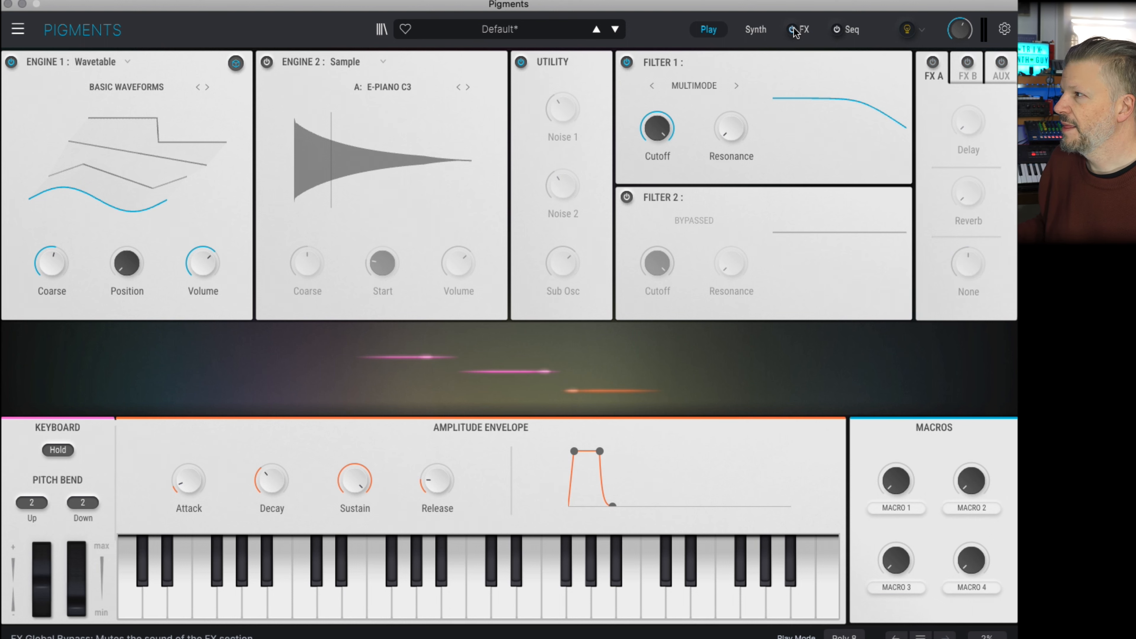
pyautogui.click(795, 28)
# - On the Synth page, raise Engine 1's wavetable Position and assign LFO 1 as its modulation source
pyautogui.click(755, 29)
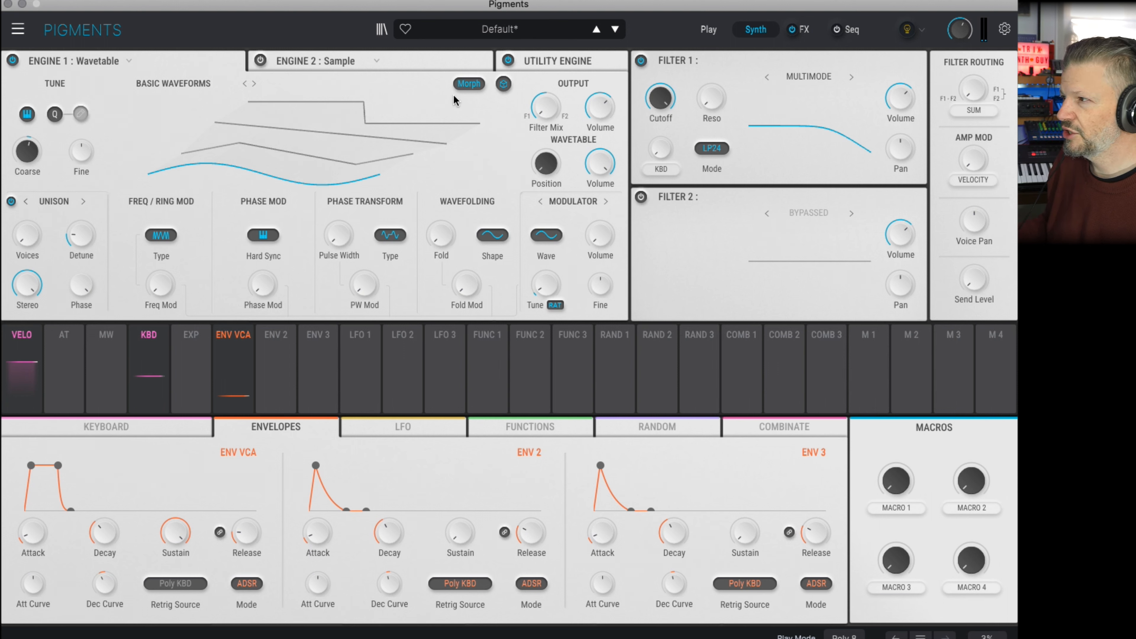
pyautogui.moveTo(545, 164); pyautogui.dragTo(572, 107)
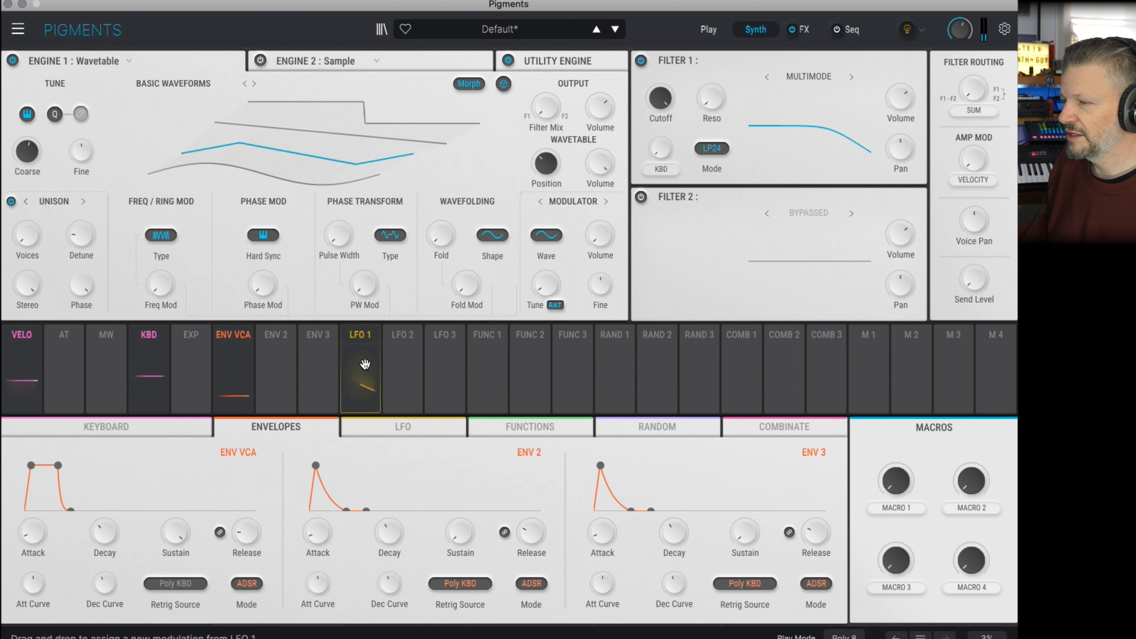
pyautogui.moveTo(357, 364); pyautogui.dragTo(356, 365)
pyautogui.moveTo(496, 180); pyautogui.dragTo(553, 172)
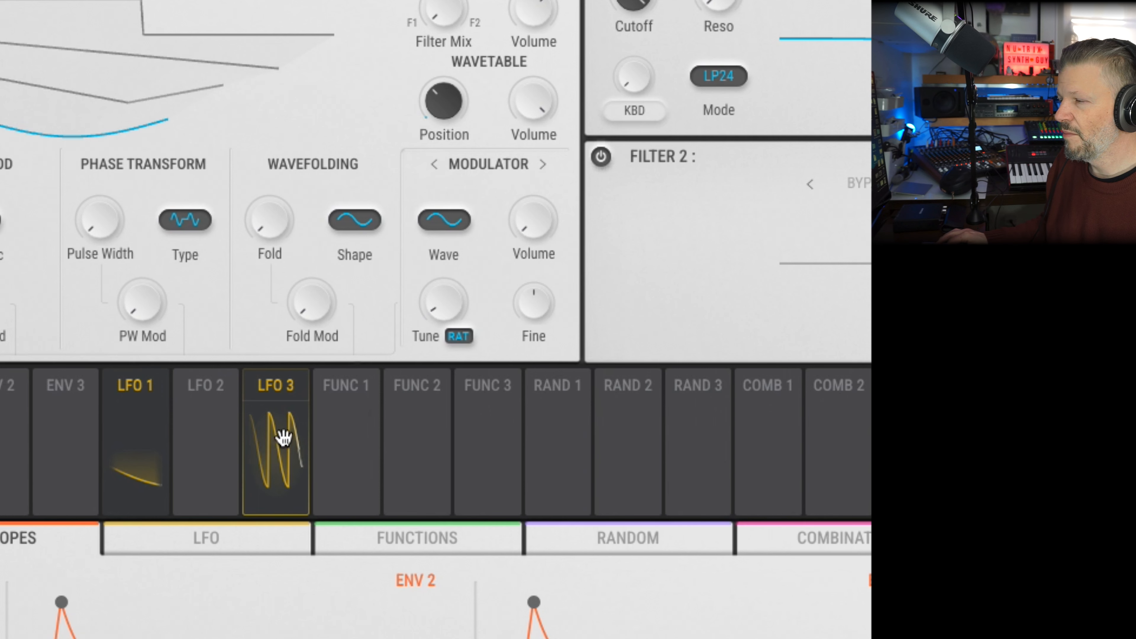
# - Add LFO 3 and Rand 2 as extra modulation sources on the wavetable Position and remove both again
pyautogui.moveTo(449, 365); pyautogui.dragTo(539, 182)
pyautogui.moveTo(429, 132); pyautogui.dragTo(443, 103)
pyautogui.moveTo(458, 167)
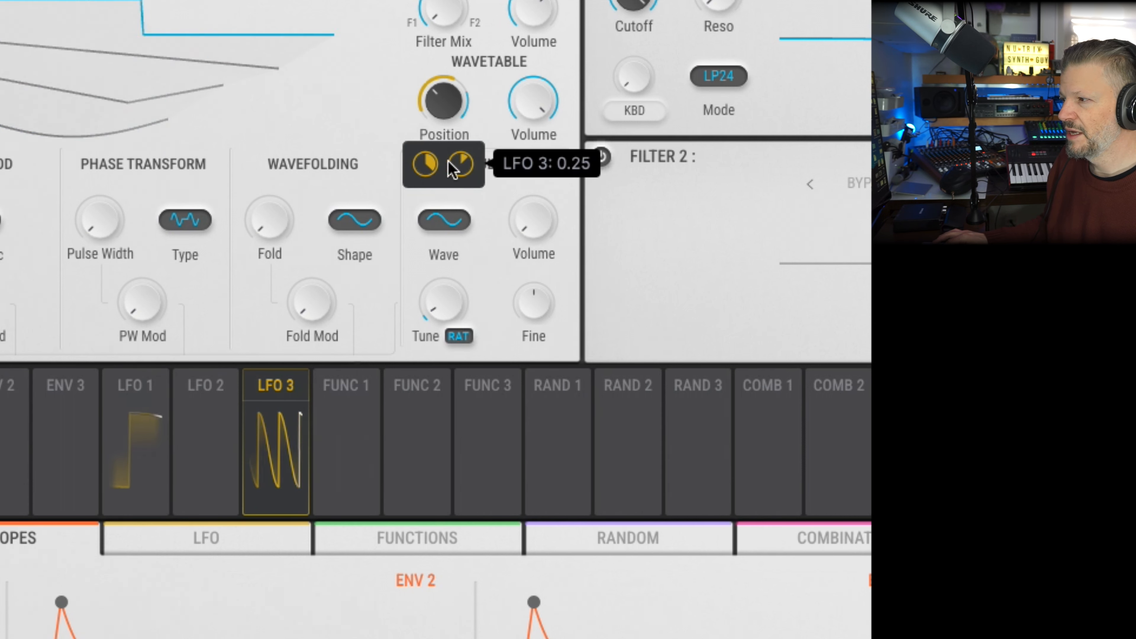
pyautogui.moveTo(631, 436); pyautogui.dragTo(445, 105)
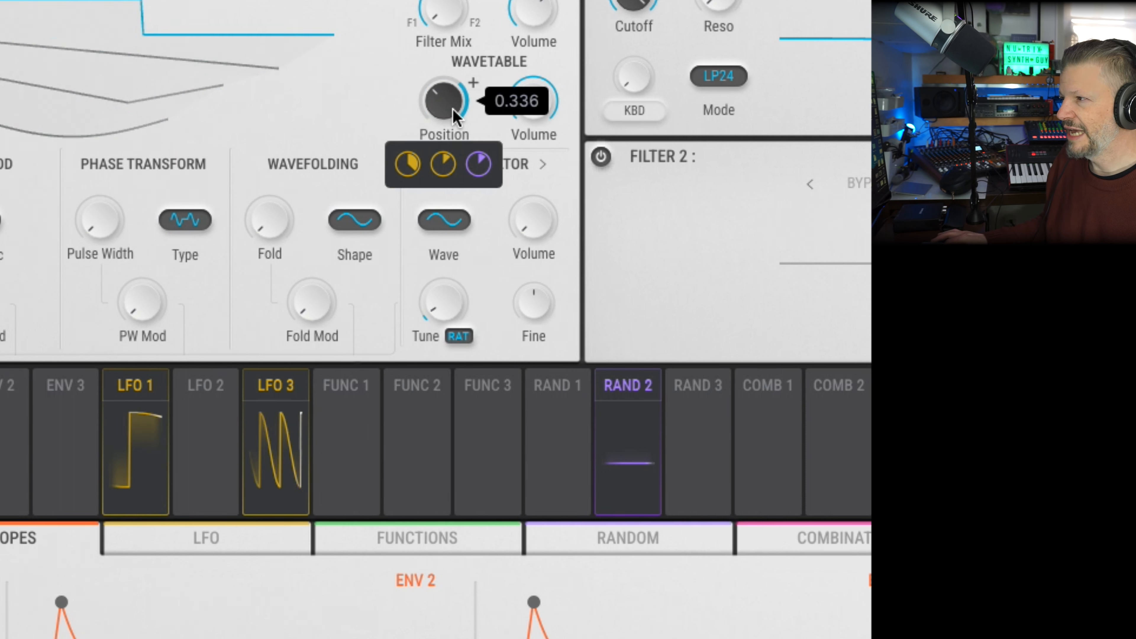
pyautogui.moveTo(478, 164)
pyautogui.moveTo(480, 163); pyautogui.dragTo(452, 170)
pyautogui.moveTo(443, 163)
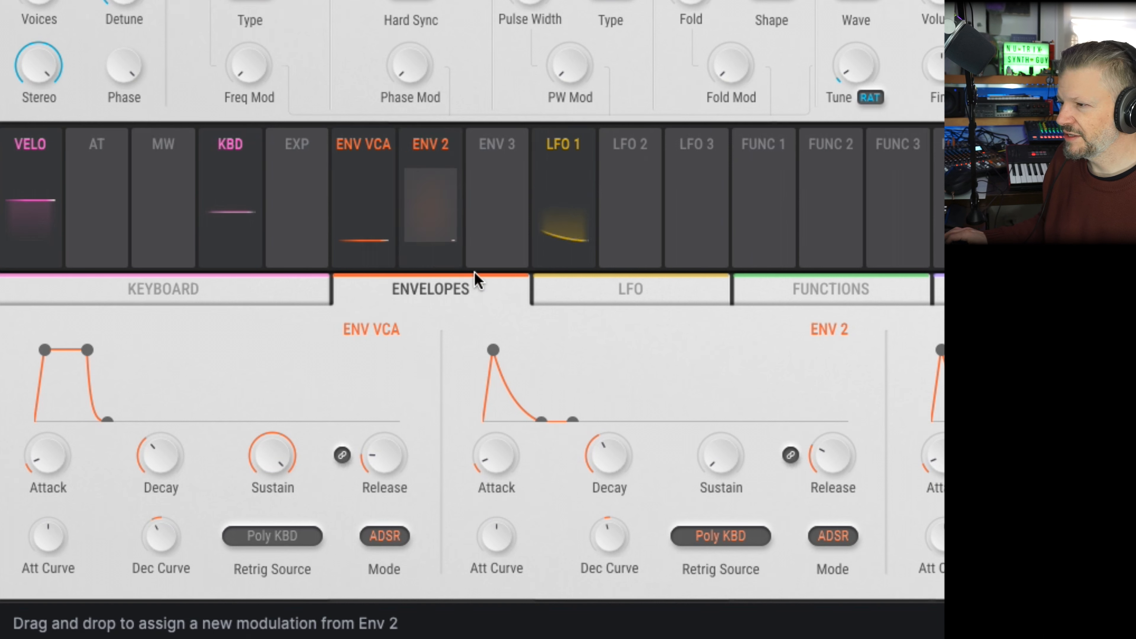
# - Open the LFO settings, try the sine and triangle shapes on LFO 1, and set its waveform to square
pyautogui.click(569, 293)
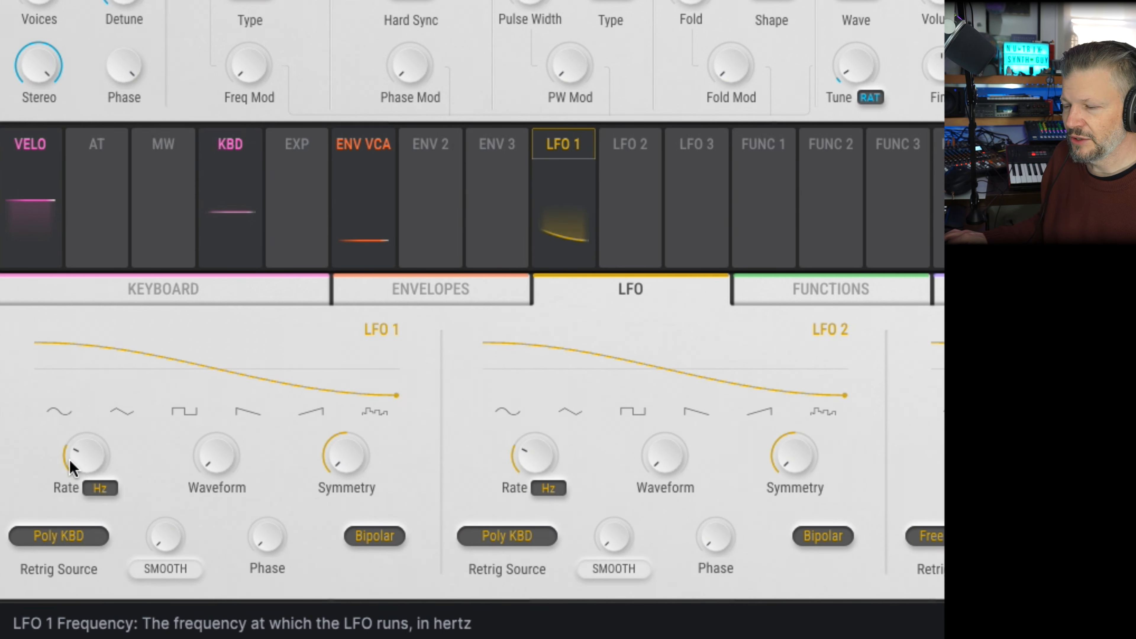
pyautogui.moveTo(88, 460)
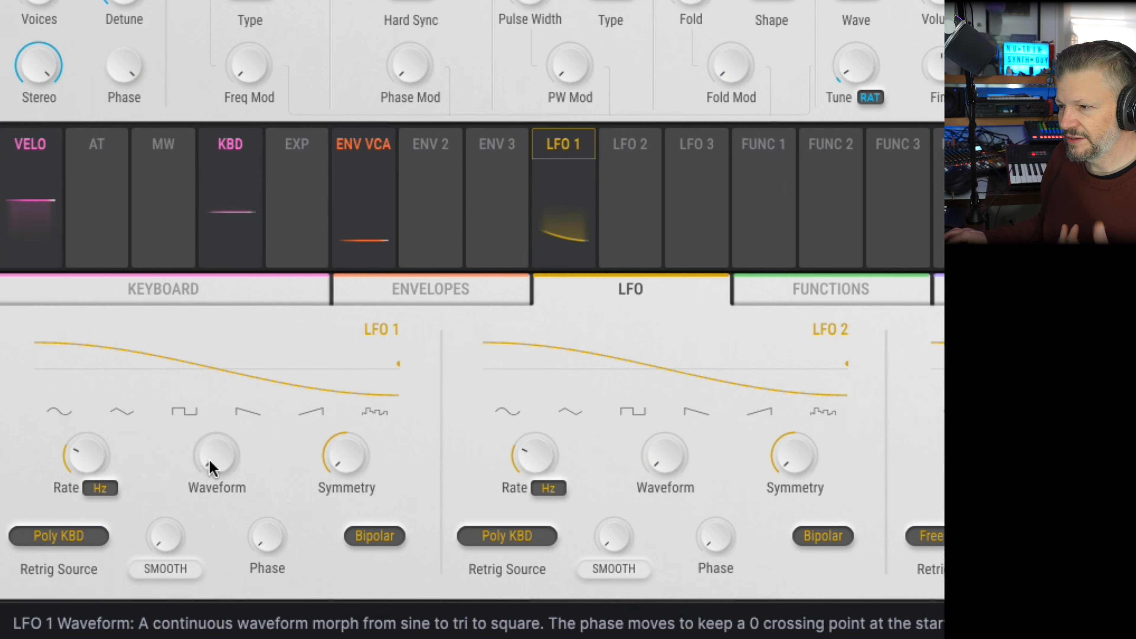
pyautogui.moveTo(219, 452); pyautogui.dragTo(188, 482)
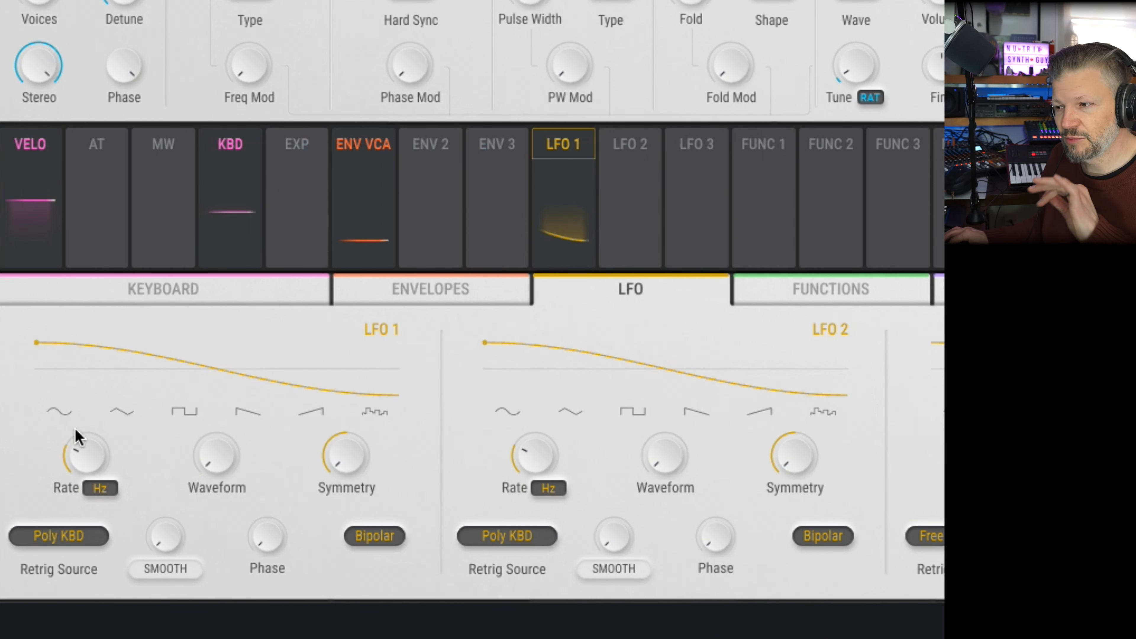
pyautogui.click(51, 412)
pyautogui.click(119, 412)
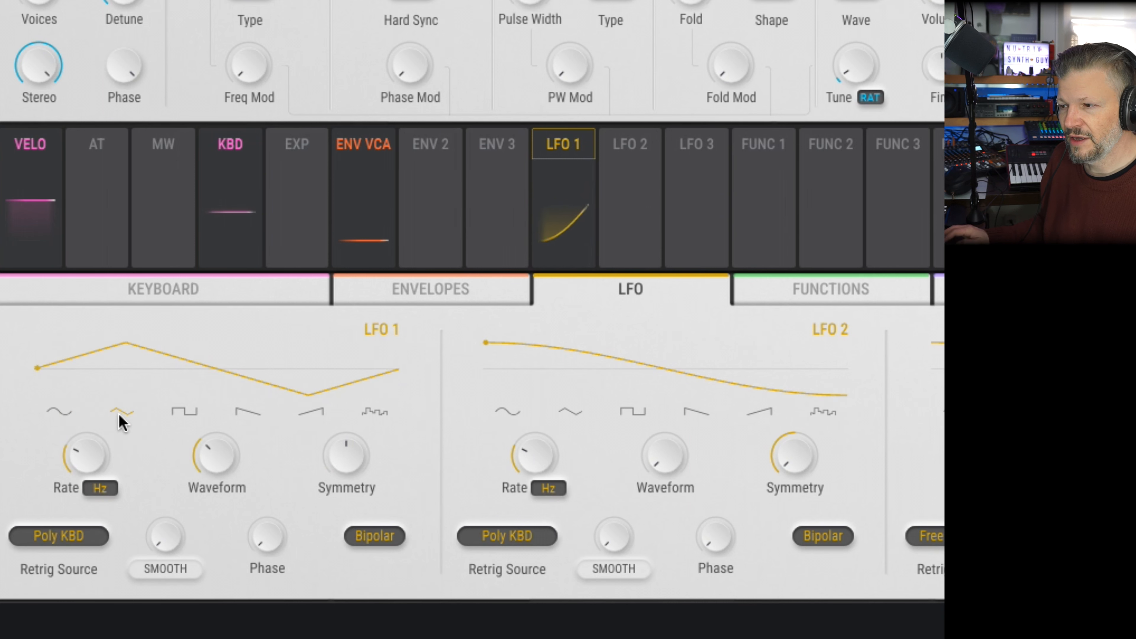
pyautogui.click(190, 418)
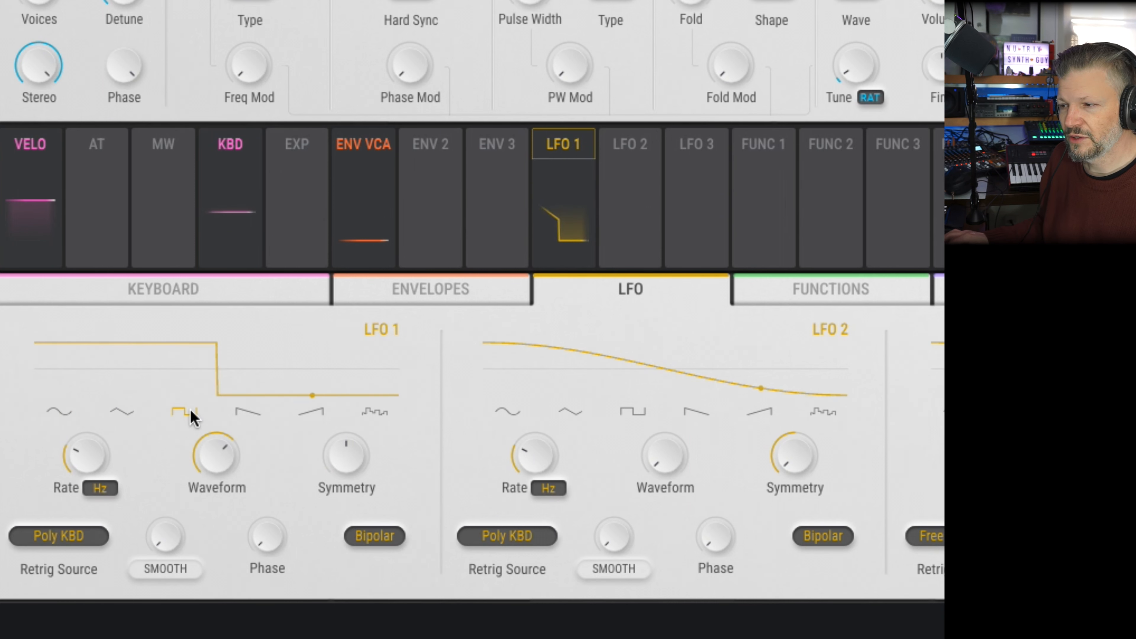
# - Try the rising sawtooth and random shapes on LFO 1 and set its waveform to falling sawtooth
pyautogui.click(247, 417)
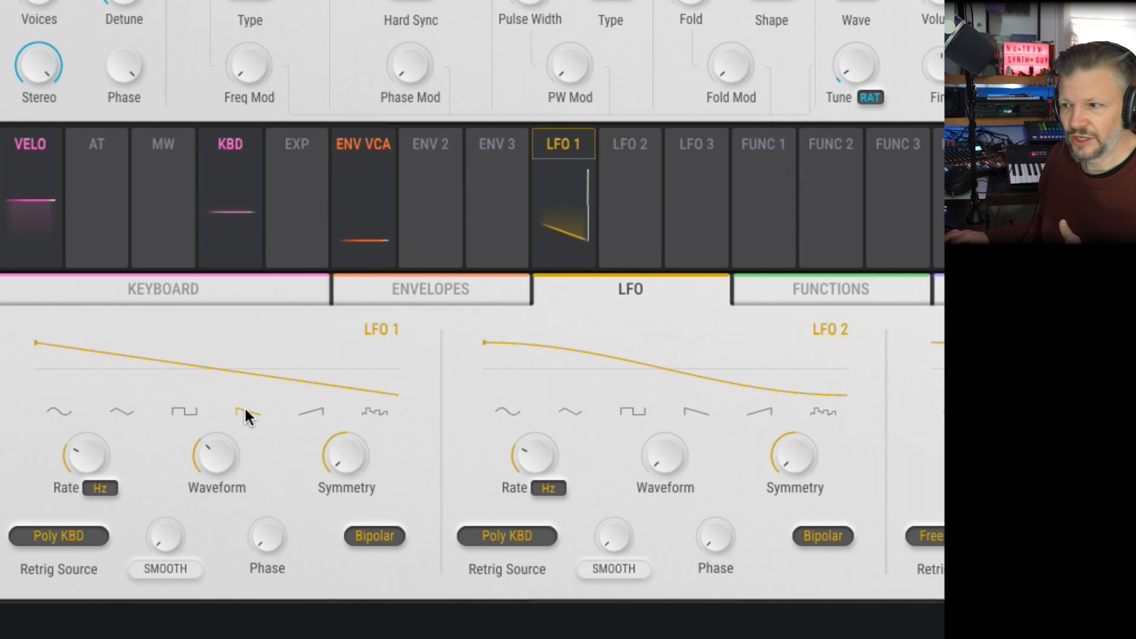
pyautogui.click(312, 411)
pyautogui.click(368, 414)
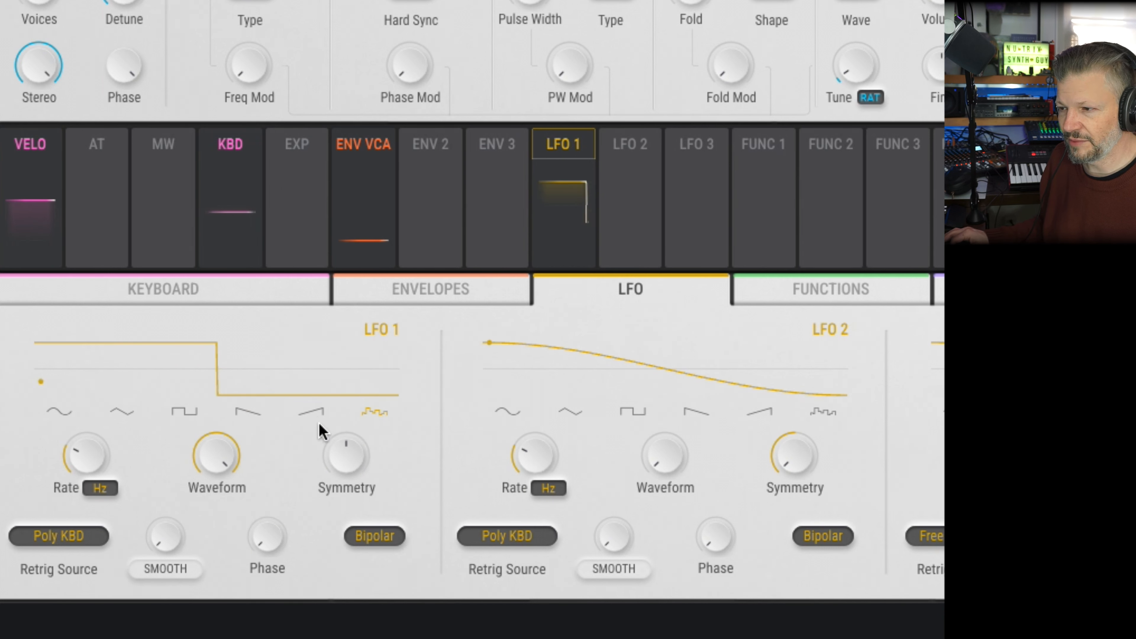
pyautogui.click(250, 414)
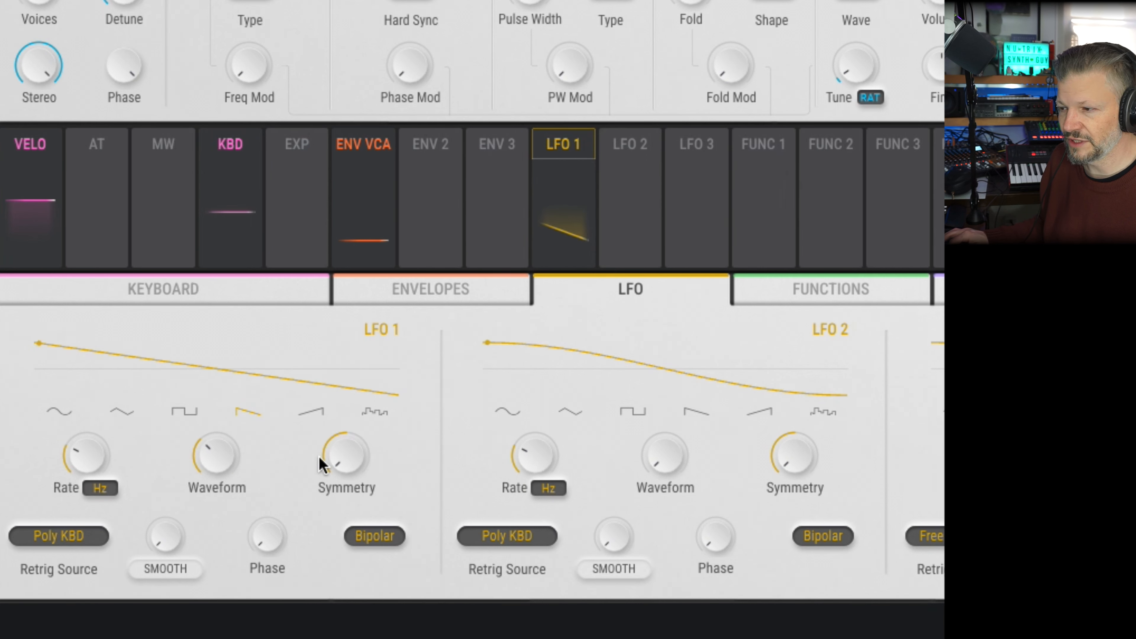
# - Review the rate type options for LFO 3, such as Sync, Straight, Triplets and Dotted, without changing the type
pyautogui.moveTo(198, 467)
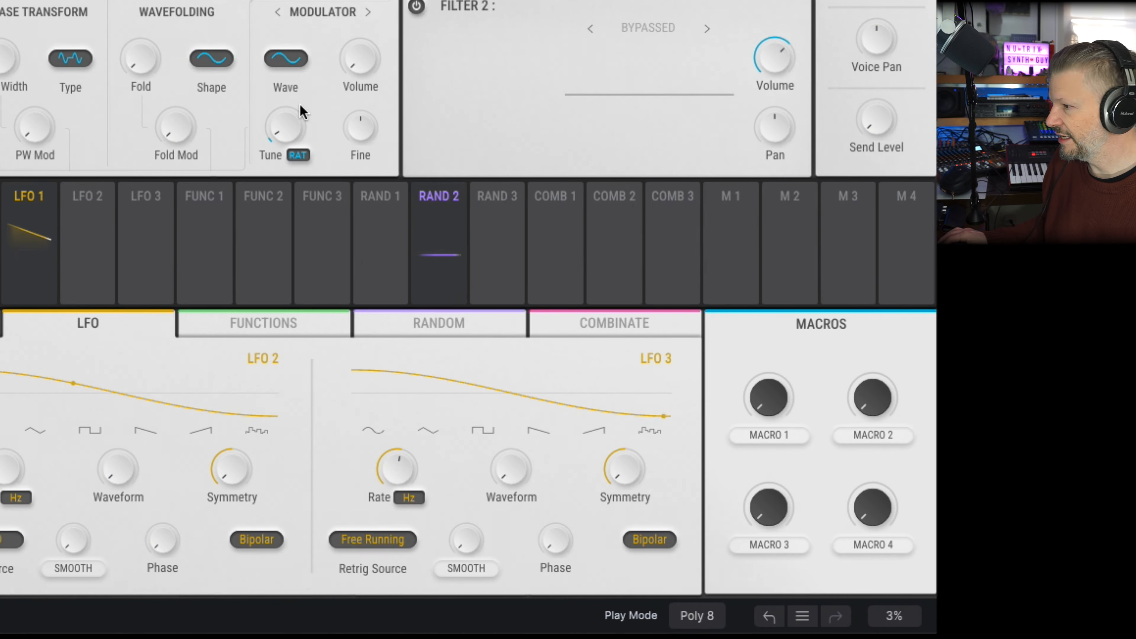
pyautogui.click(408, 497)
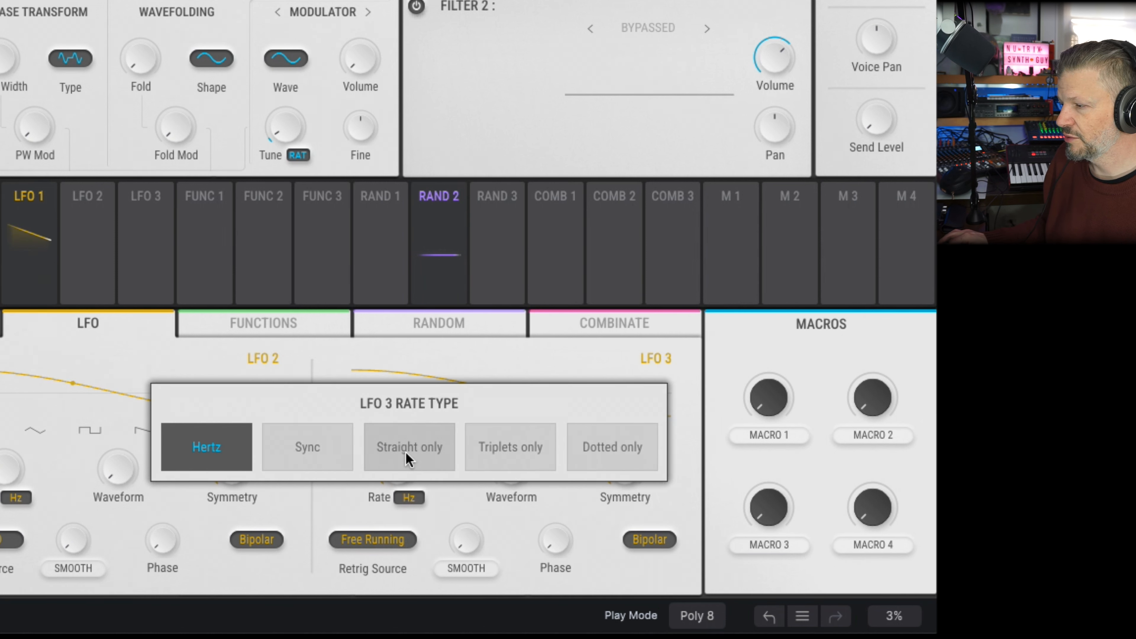
pyautogui.click(360, 358)
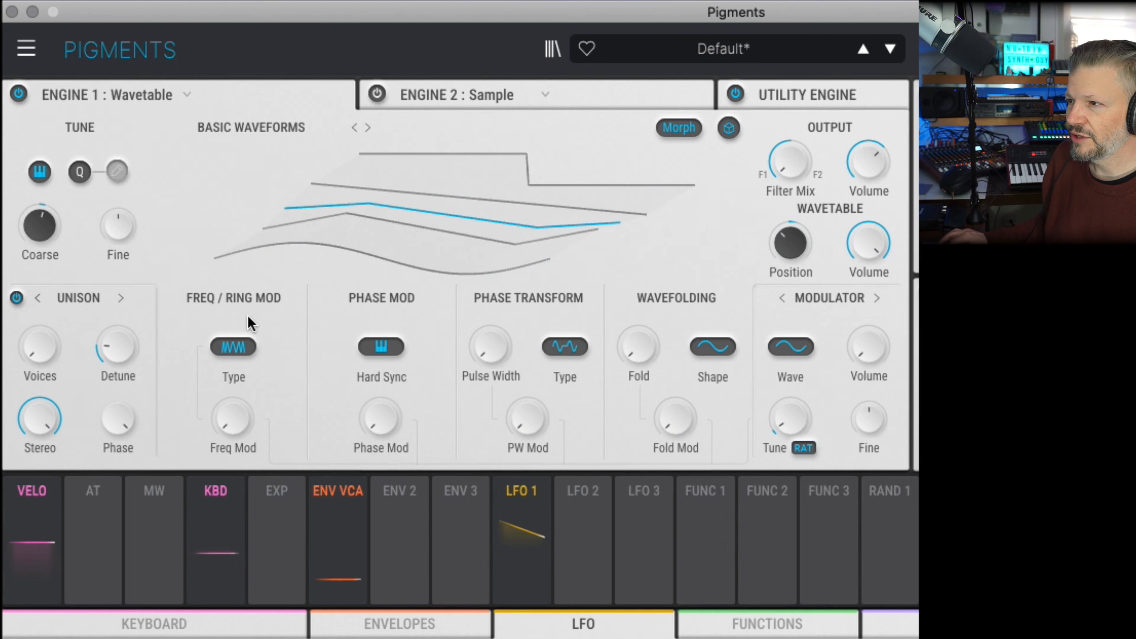
# - Review Engine 1's Freq/Ring Mod types, keep Linear and raise the Freq Mod amount
pyautogui.click(234, 346)
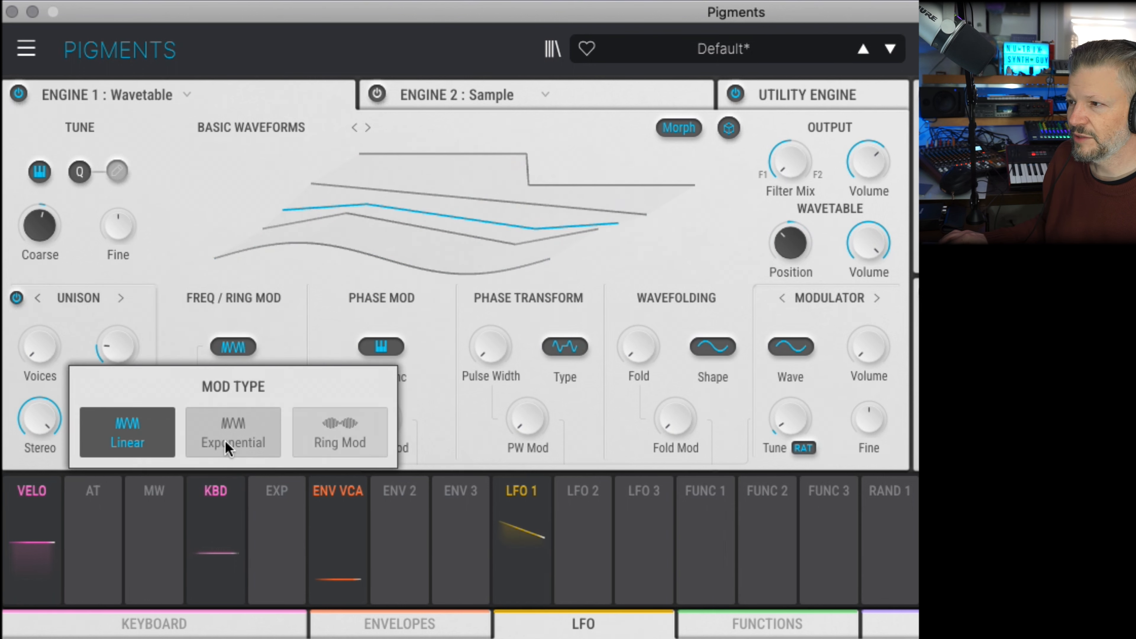
pyautogui.moveTo(229, 423); pyautogui.dragTo(227, 415)
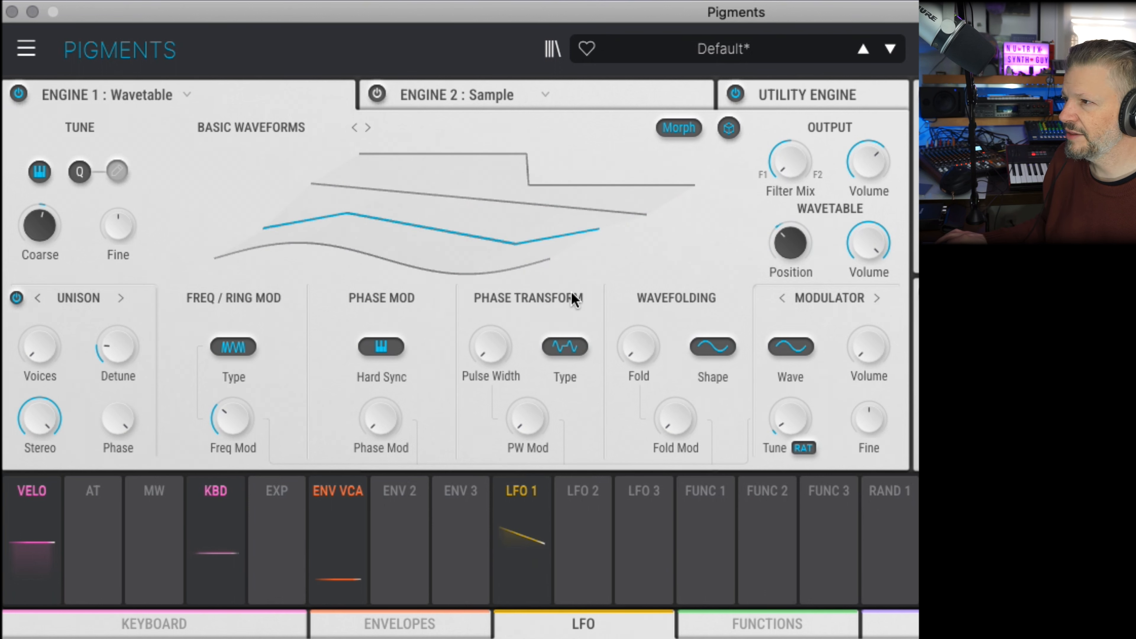
# - Set Engine 1's Phase Transform mode to Pseudo PW and raise the Pseudo PW, PPW Mod and wavetable Position amounts
pyautogui.click(564, 346)
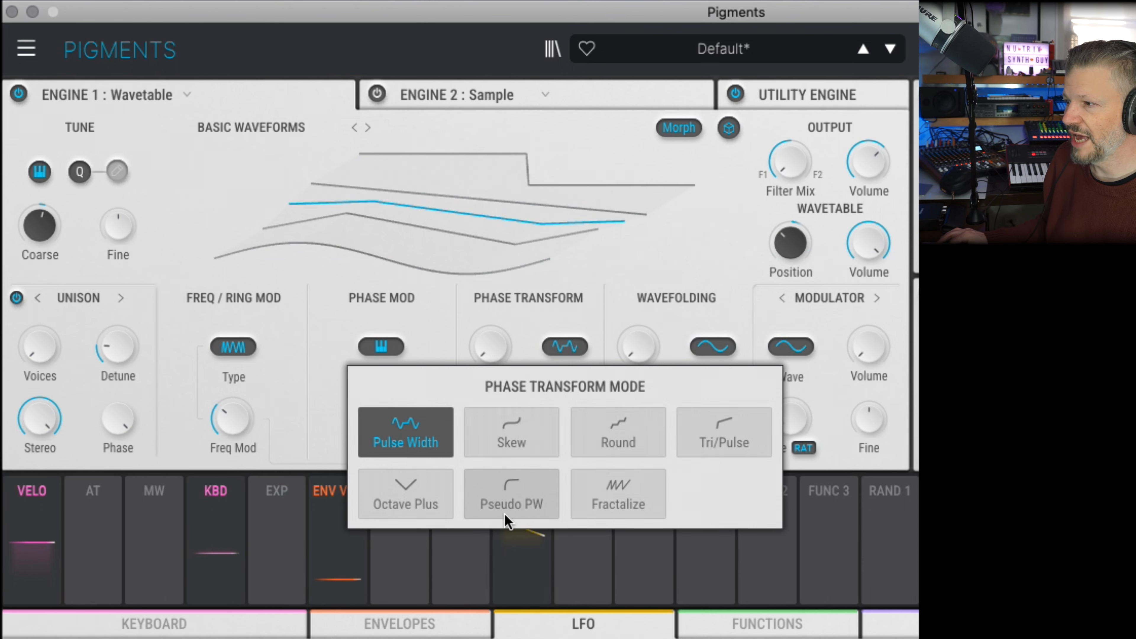
pyautogui.click(524, 499)
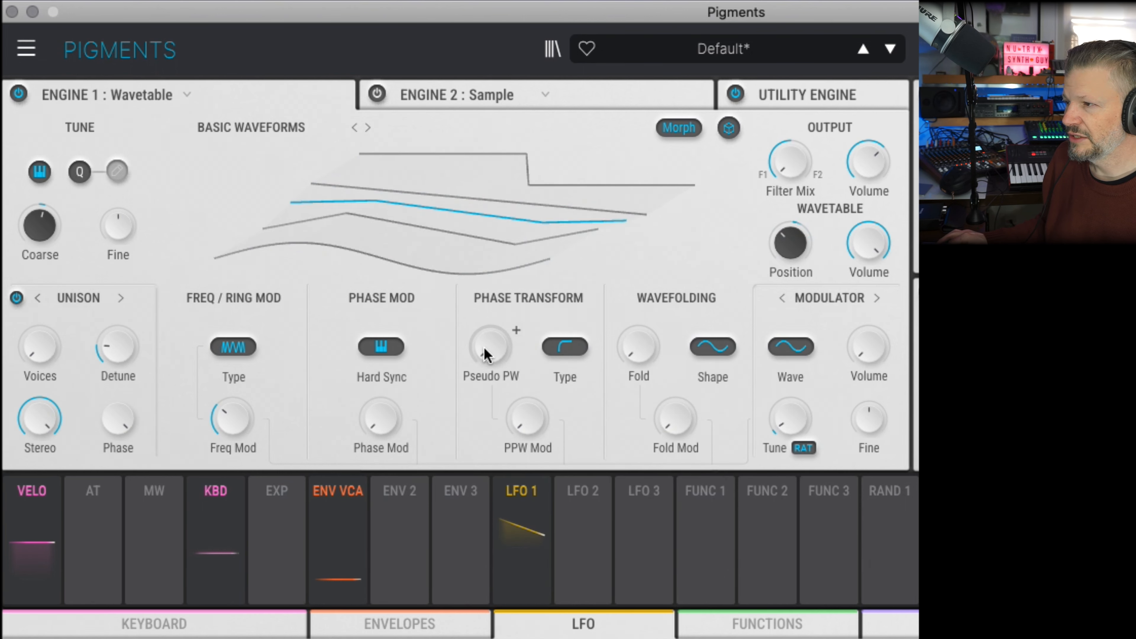
pyautogui.moveTo(482, 338); pyautogui.dragTo(476, 255)
pyautogui.moveTo(527, 431); pyautogui.dragTo(533, 272)
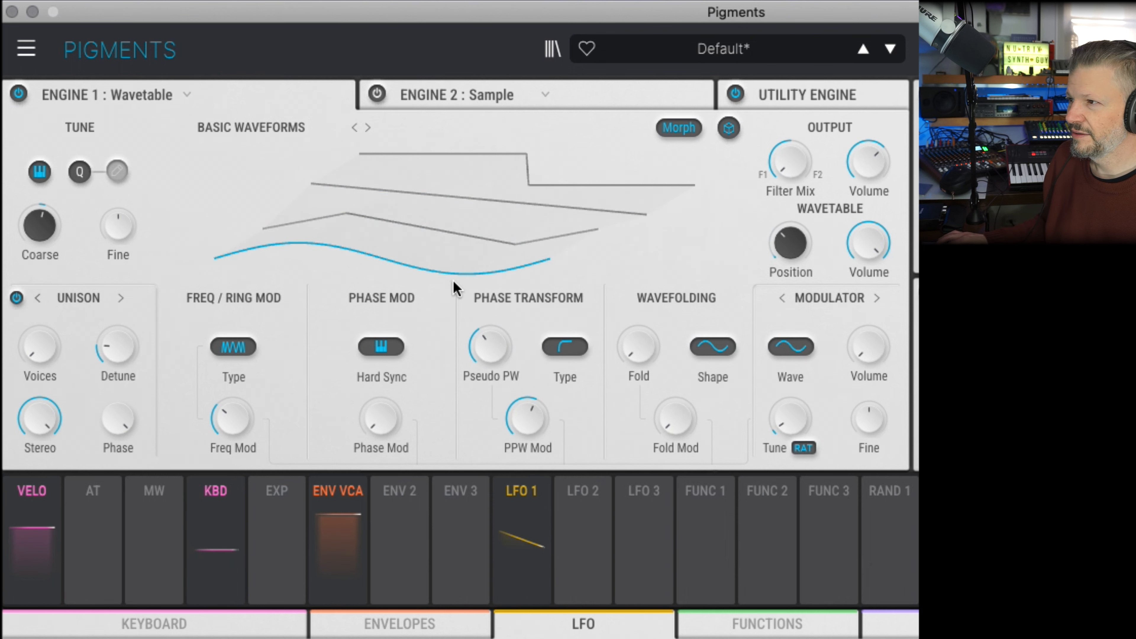
pyautogui.moveTo(788, 248); pyautogui.dragTo(788, 169)
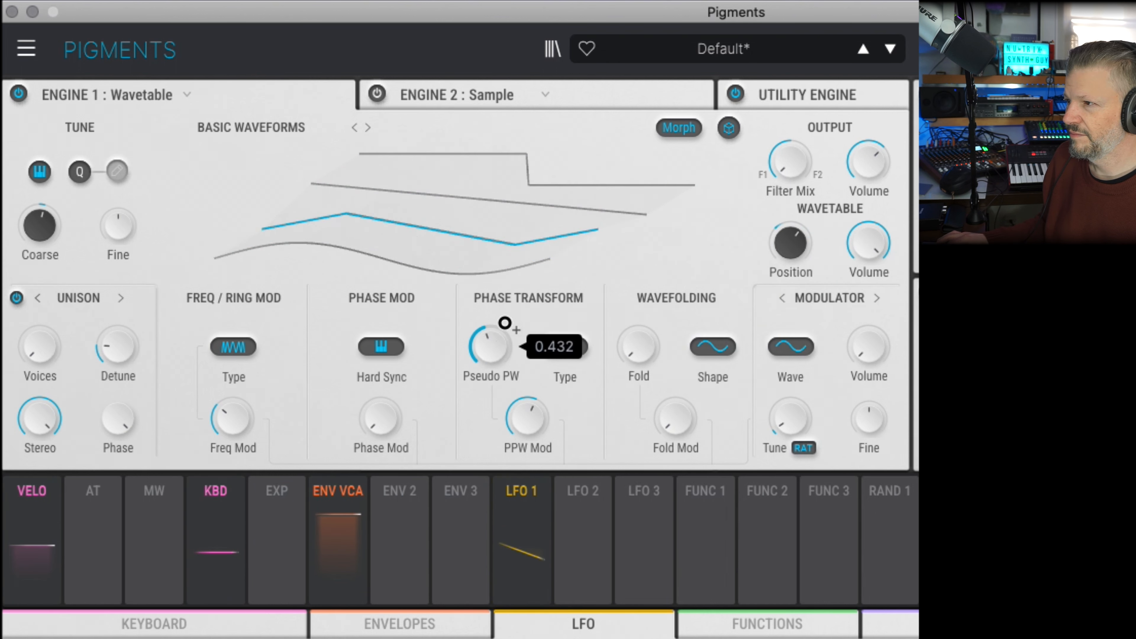
# - Adjust Pseudo PW, assign LFO 2 as a modulation source on PPW Mod and set PPW Mod to 0.440
pyautogui.moveTo(504, 322); pyautogui.dragTo(538, 412)
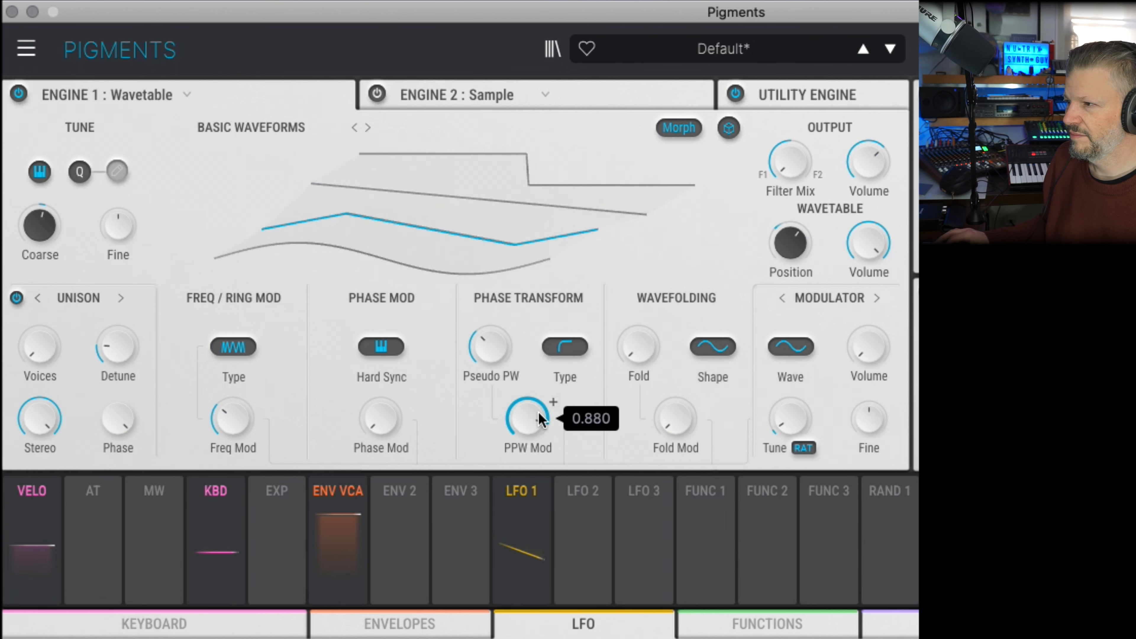
pyautogui.click(583, 554)
pyautogui.moveTo(584, 553); pyautogui.dragTo(535, 525)
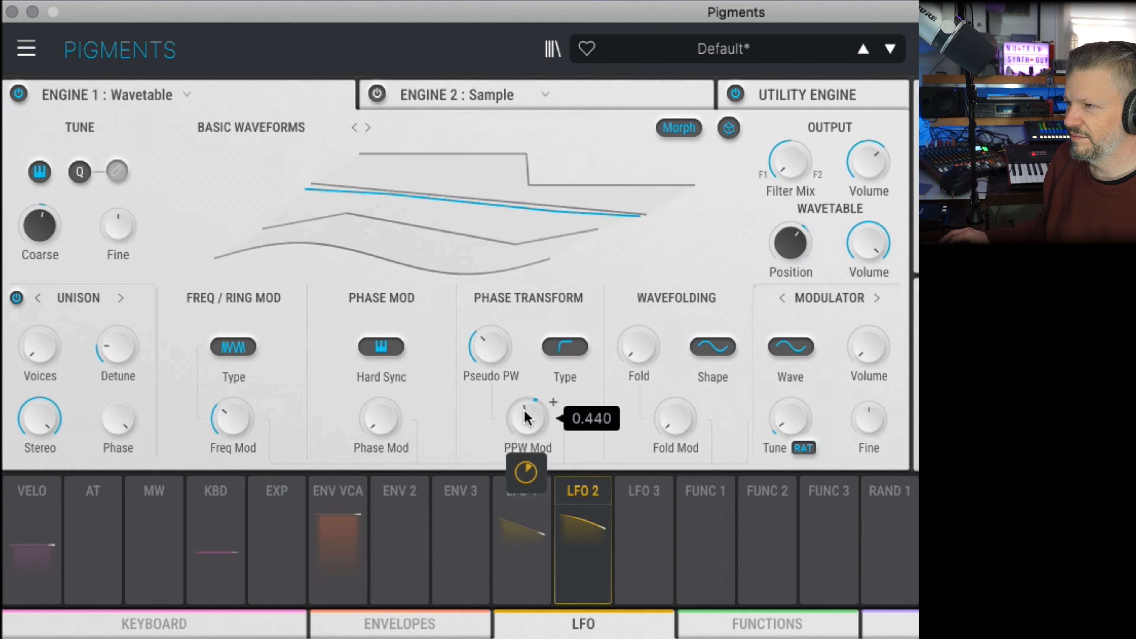
# - Set LFO 1's modulation amount on the wavetable Position to about 0.74 and raise the Position
pyautogui.doubleClick(788, 241)
pyautogui.moveTo(779, 307); pyautogui.dragTo(779, 307)
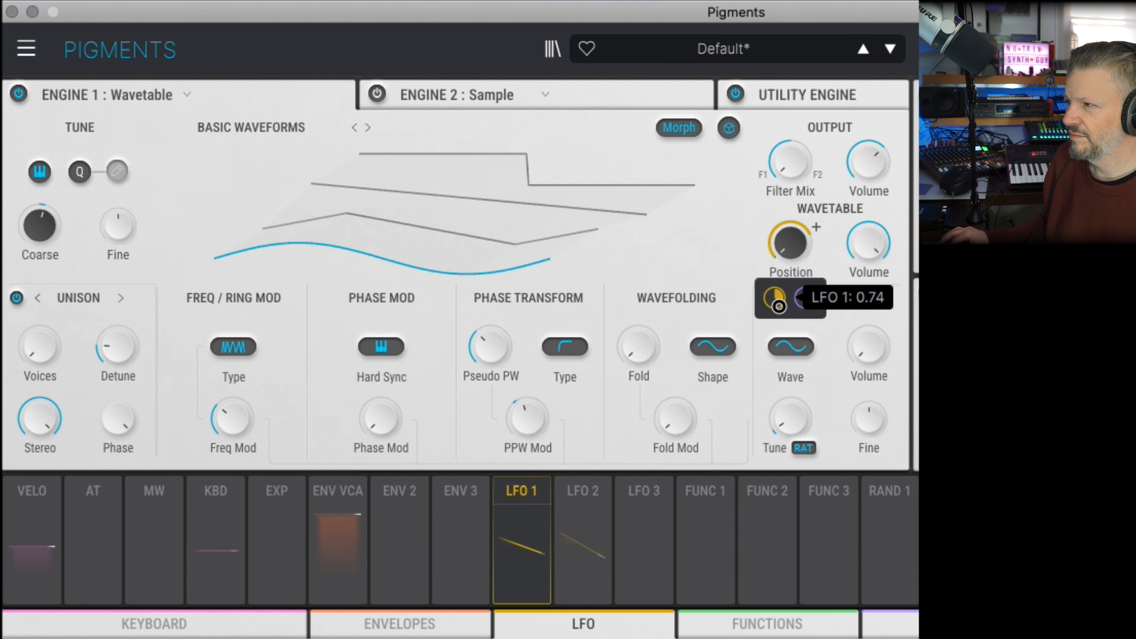
pyautogui.moveTo(788, 242); pyautogui.dragTo(783, 69)
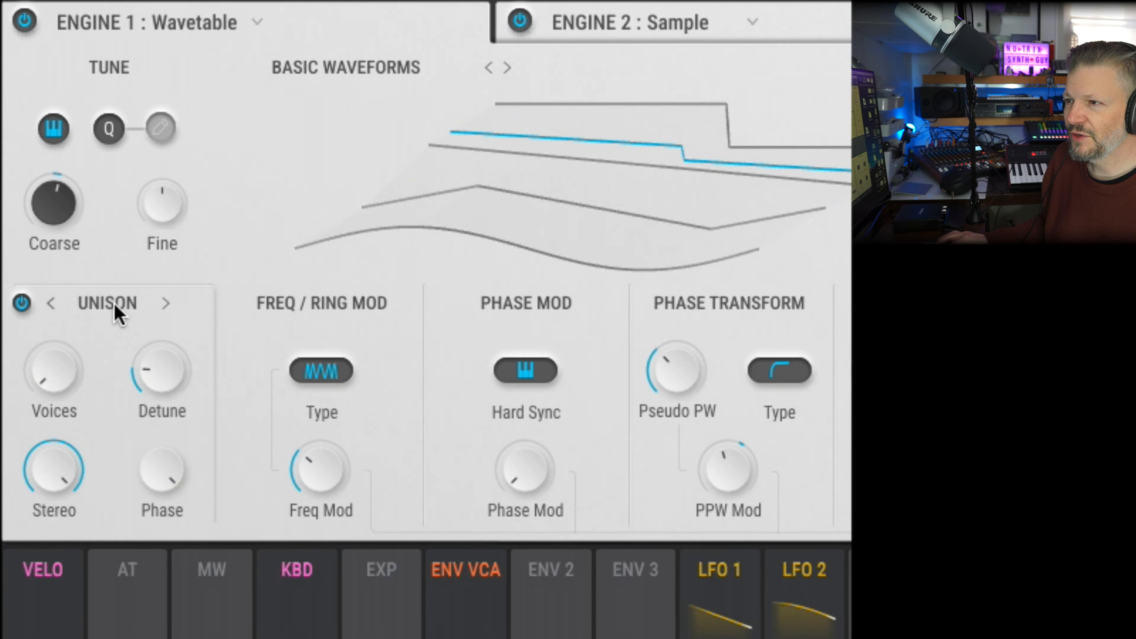
# - Cycle Engine 1's unison section through the Unison, Chord and Super modes and leave it on Super
pyautogui.click(172, 300)
pyautogui.click(172, 300)
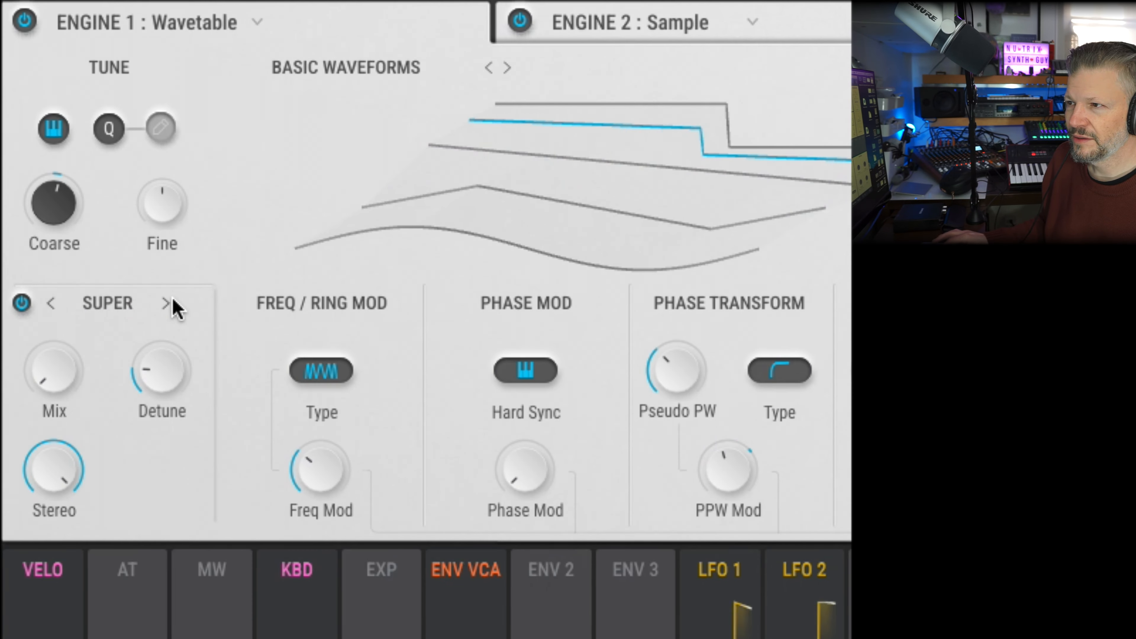
pyautogui.click(172, 301)
pyautogui.click(172, 301)
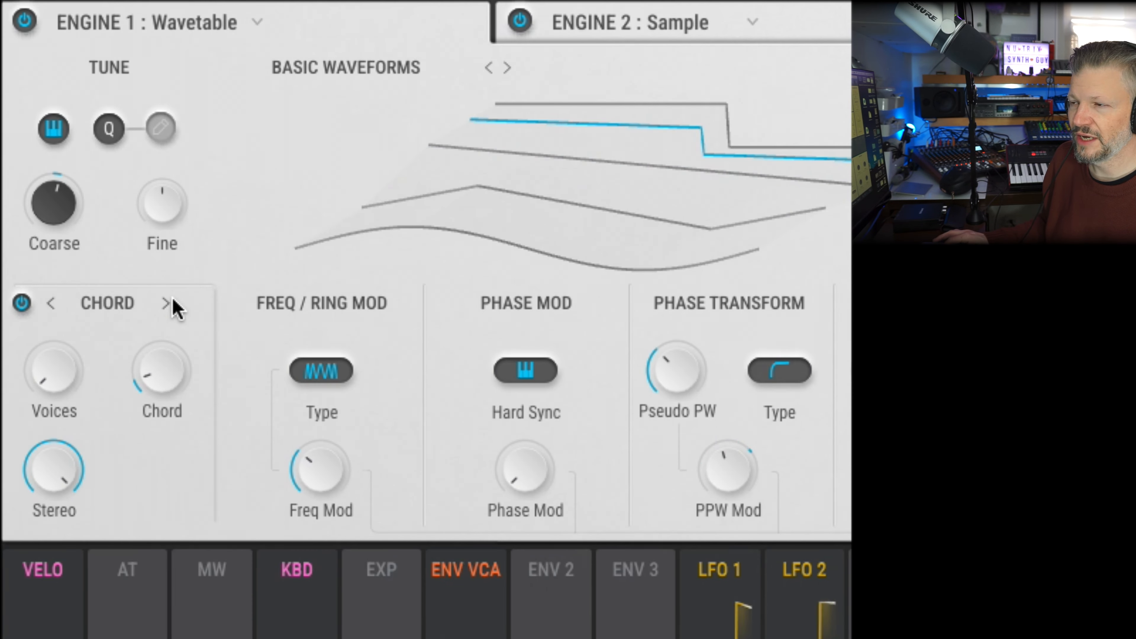
pyautogui.click(172, 302)
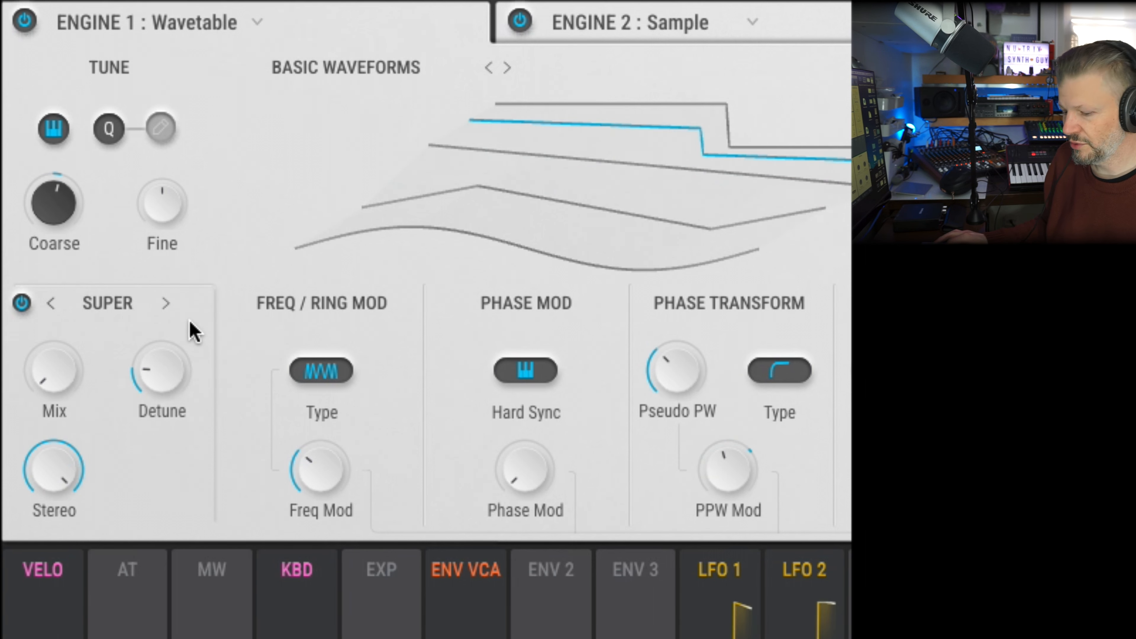
# - Raise the Mix and adjust the Detune of Engine 1's Super mode
pyautogui.moveTo(162, 381); pyautogui.dragTo(160, 309)
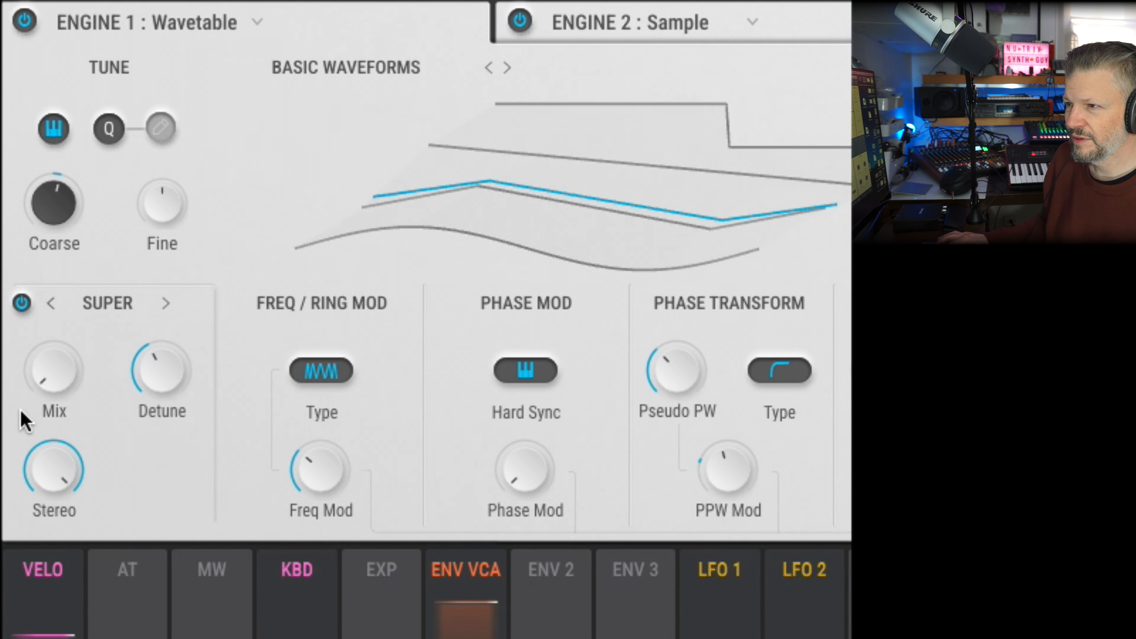
pyautogui.moveTo(60, 371); pyautogui.dragTo(61, 250)
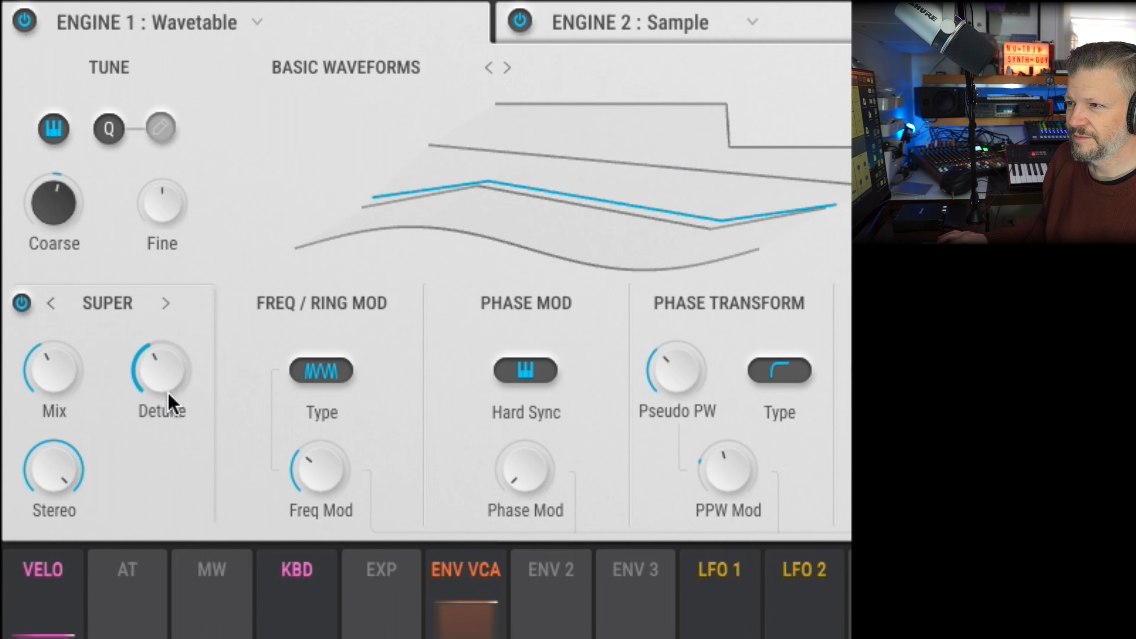
pyautogui.moveTo(157, 371); pyautogui.dragTo(170, 321)
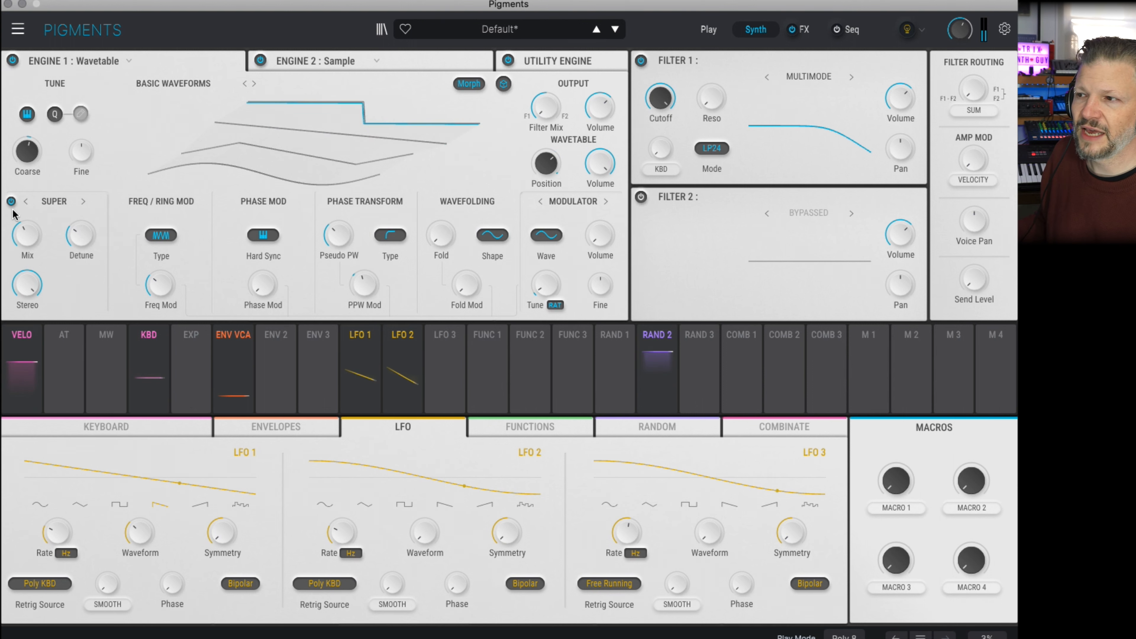
# - Switch Engine 1's unison section from Super back to Unison mode
pyautogui.click(84, 200)
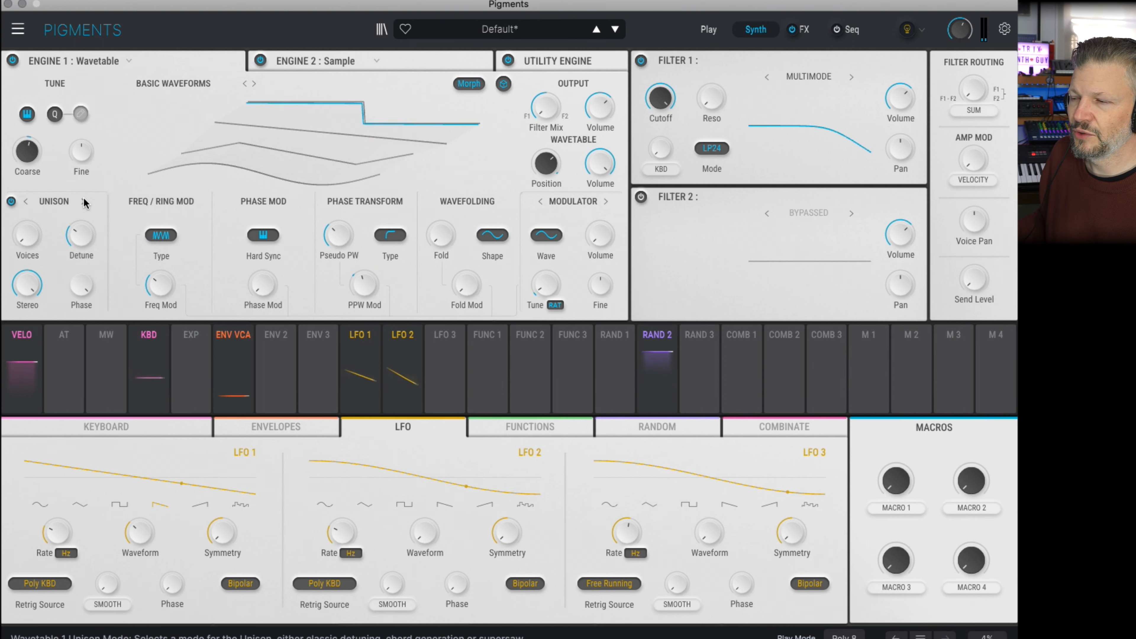
pyautogui.click(84, 201)
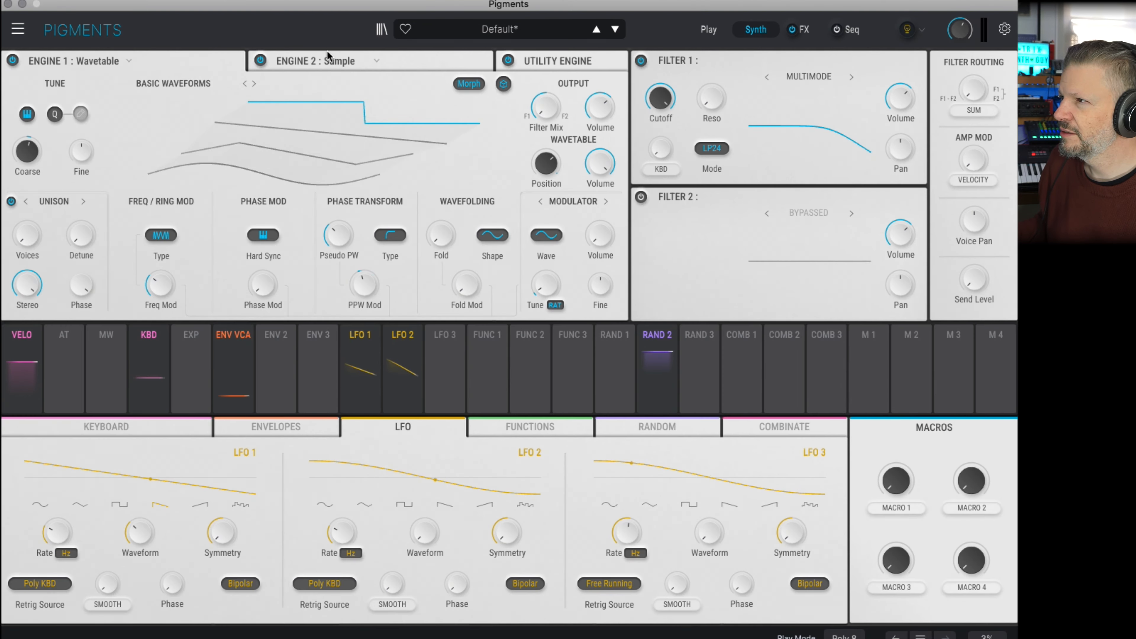
# - Change Engine 2's type from Sample to Harmonic and raise its Phase Mod Amount
pyautogui.click(323, 58)
pyautogui.click(330, 56)
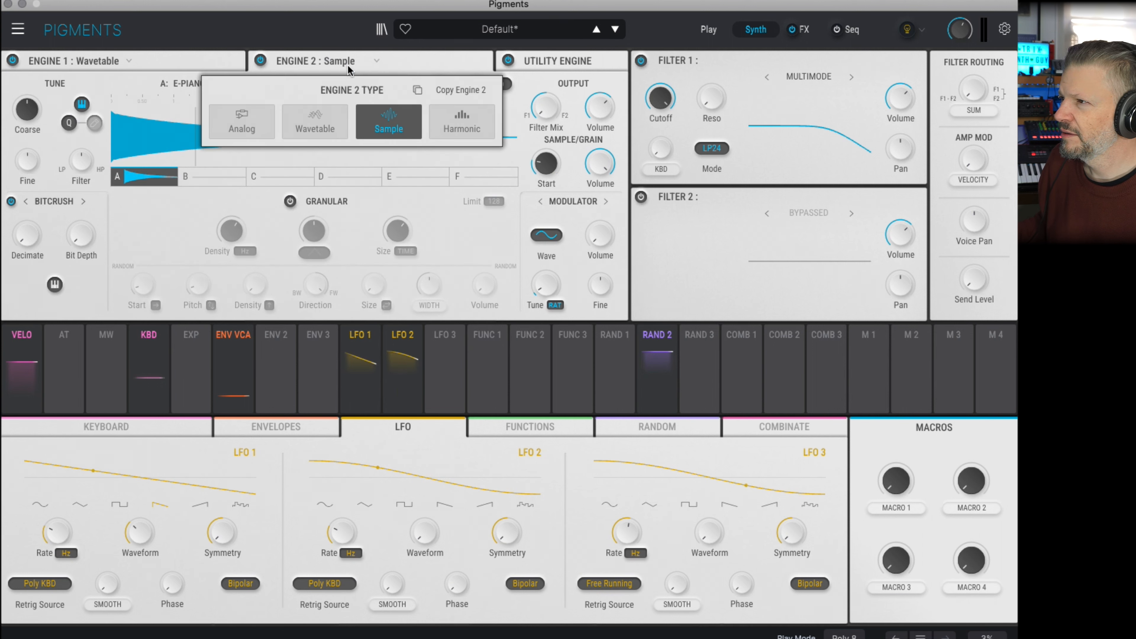
pyautogui.click(464, 121)
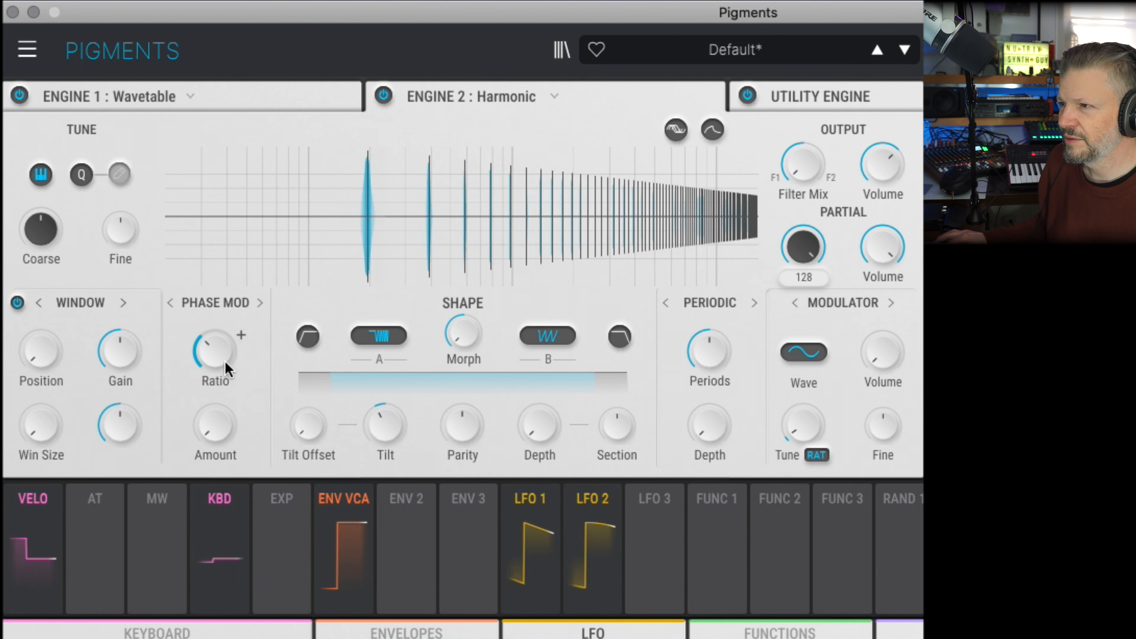
pyautogui.moveTo(219, 361); pyautogui.dragTo(219, 249)
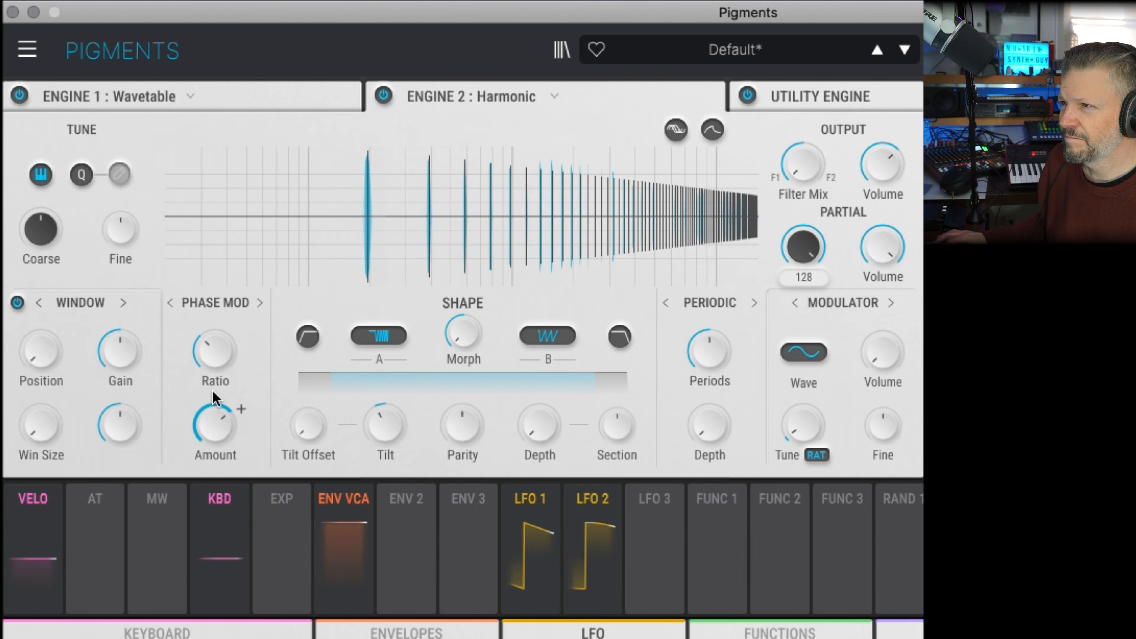
# - Turn Engine 1 off and sweep Engine 2's Phase Mod Ratio up to about 3.83 and down again
pyautogui.click(35, 96)
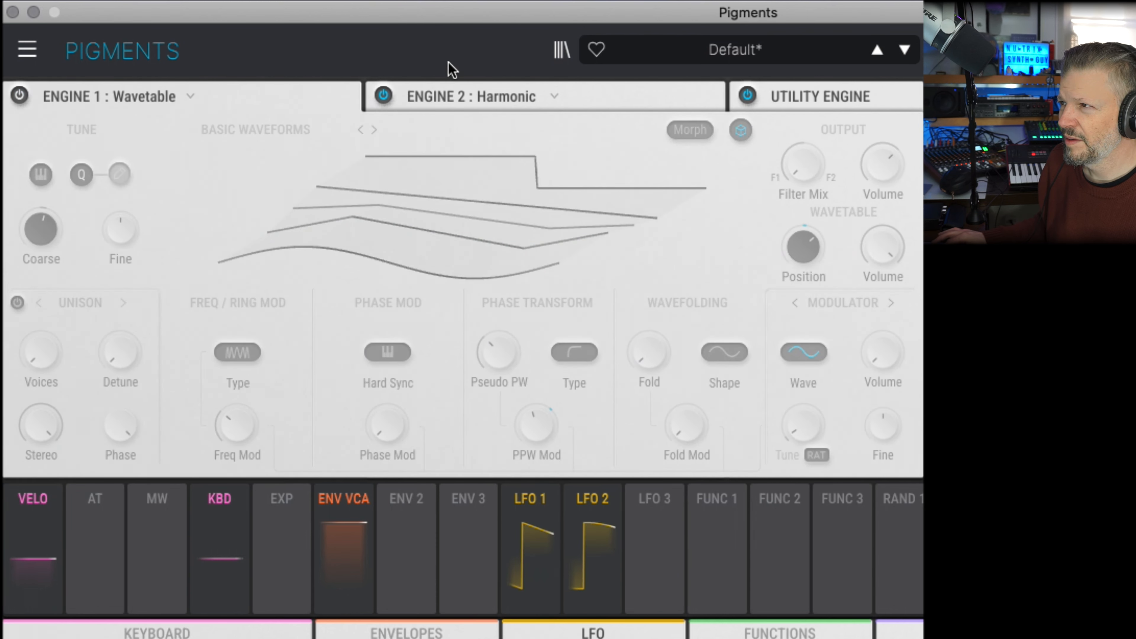
pyautogui.click(475, 92)
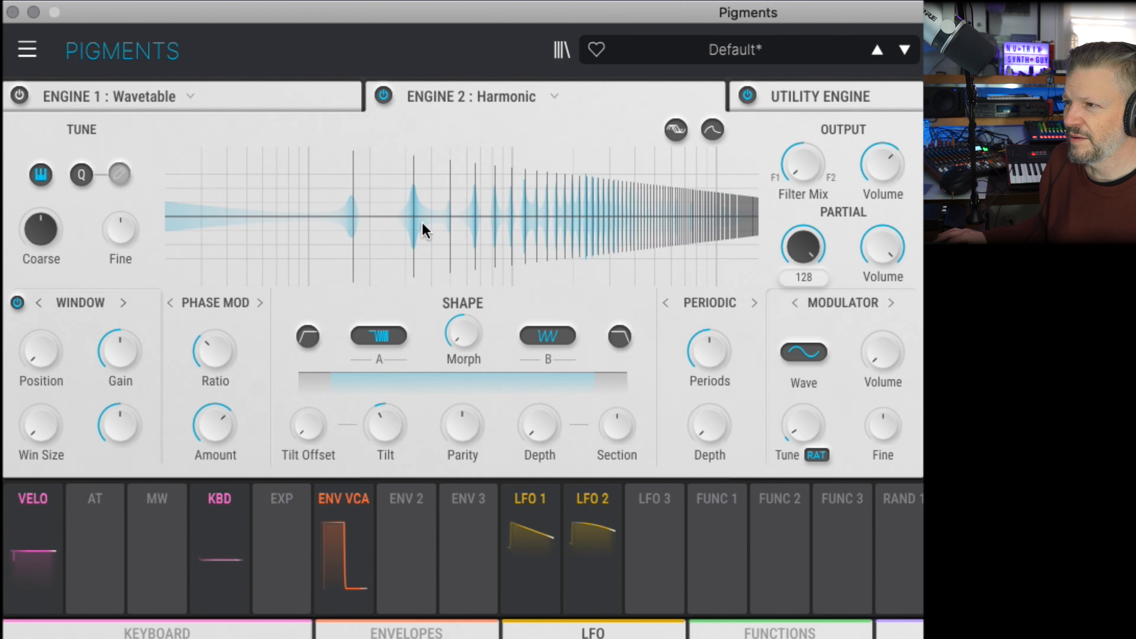
pyautogui.moveTo(214, 351); pyautogui.dragTo(208, 238)
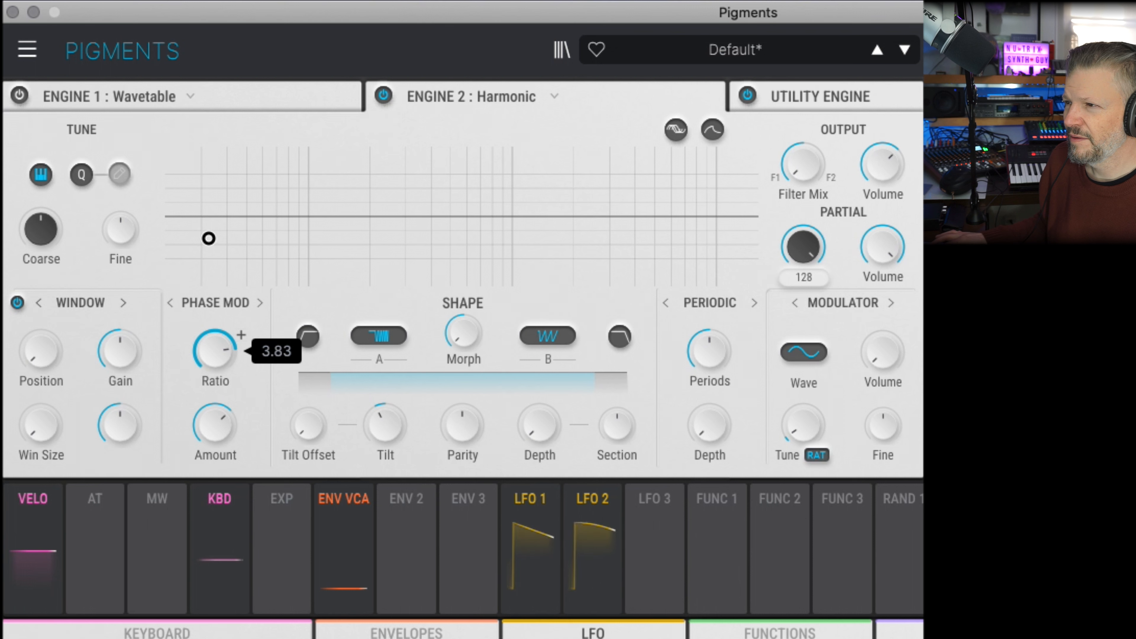
pyautogui.moveTo(210, 287); pyautogui.dragTo(210, 296)
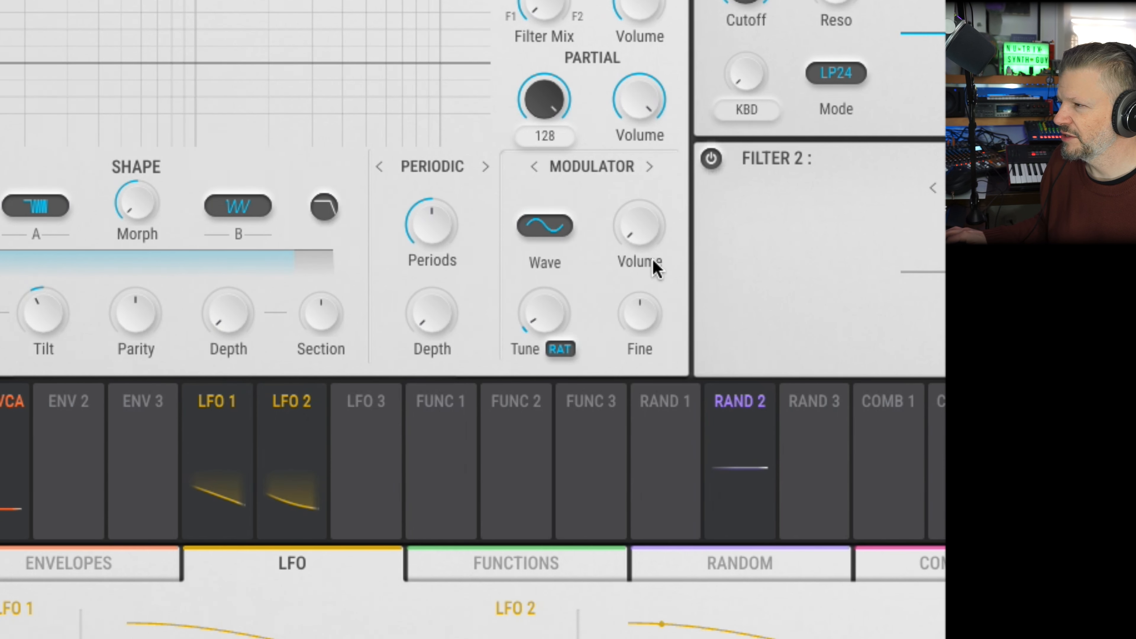
# - Raise Engine 2's Modulator Volume, set its tuning mode to Hertz and sweep the Tune through about 437 Hz
pyautogui.moveTo(631, 242); pyautogui.dragTo(632, 207)
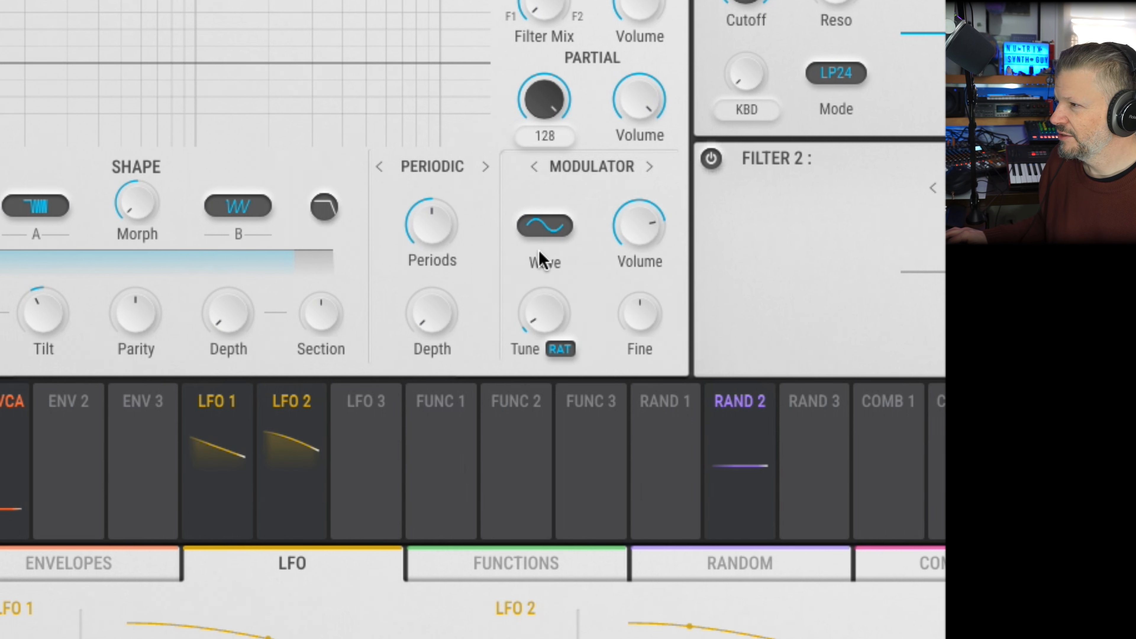
pyautogui.click(560, 349)
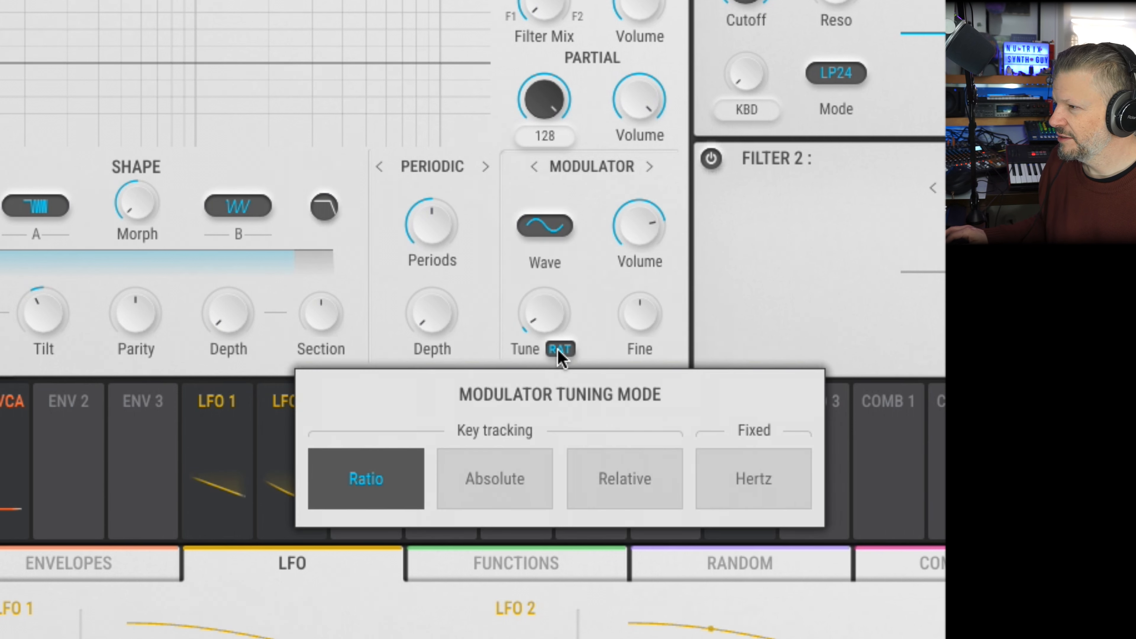
pyautogui.click(763, 481)
pyautogui.moveTo(569, 416); pyautogui.dragTo(548, 256)
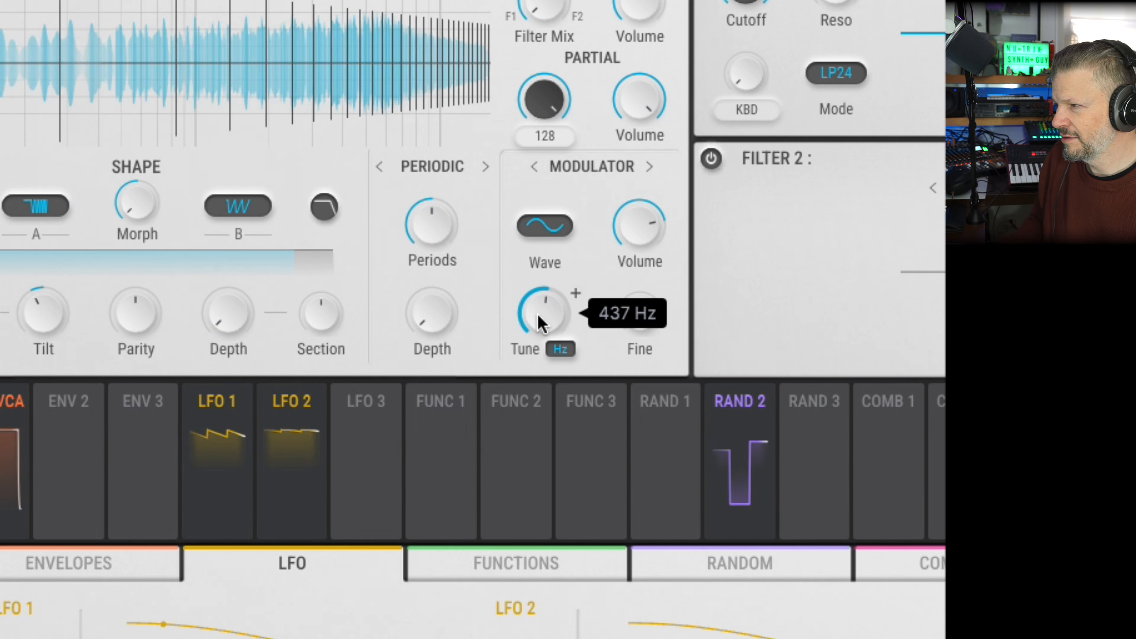
pyautogui.moveTo(538, 281); pyautogui.dragTo(541, 322)
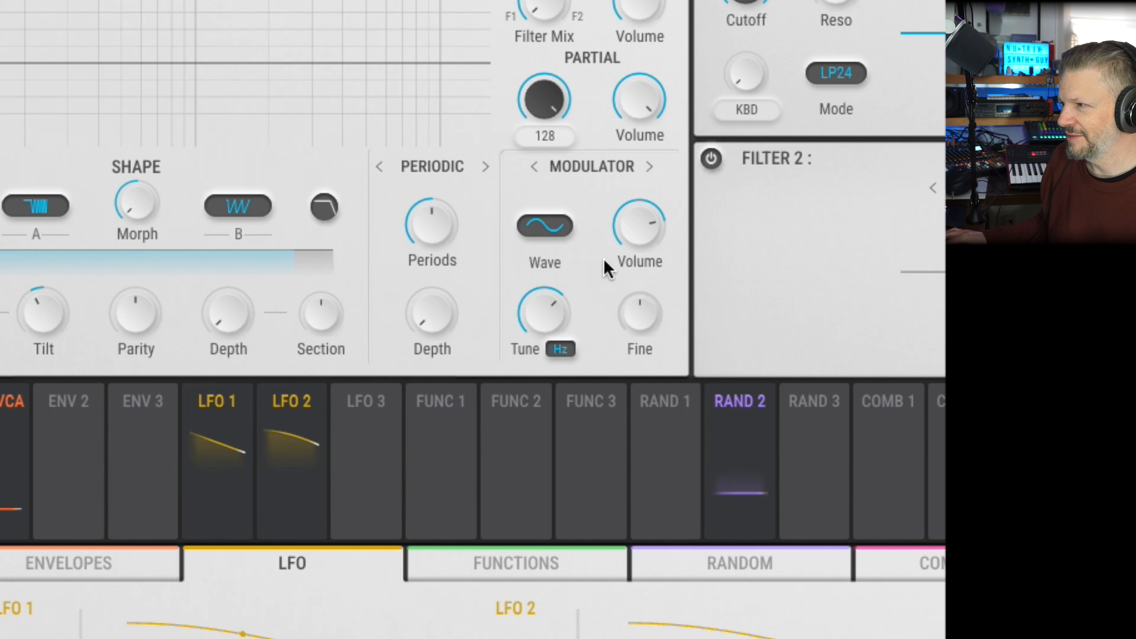
# - Turn Engine 2's Modulator Volume all the way down and change Filter 1's type to MS-20
pyautogui.moveTo(642, 220); pyautogui.dragTo(641, 259)
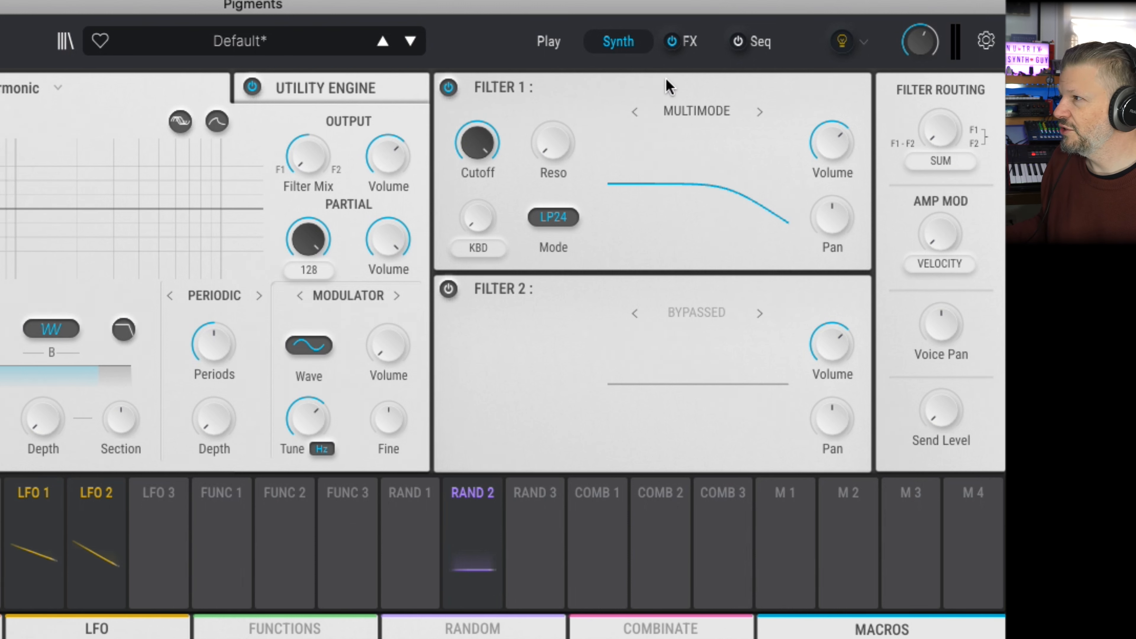
pyautogui.click(703, 110)
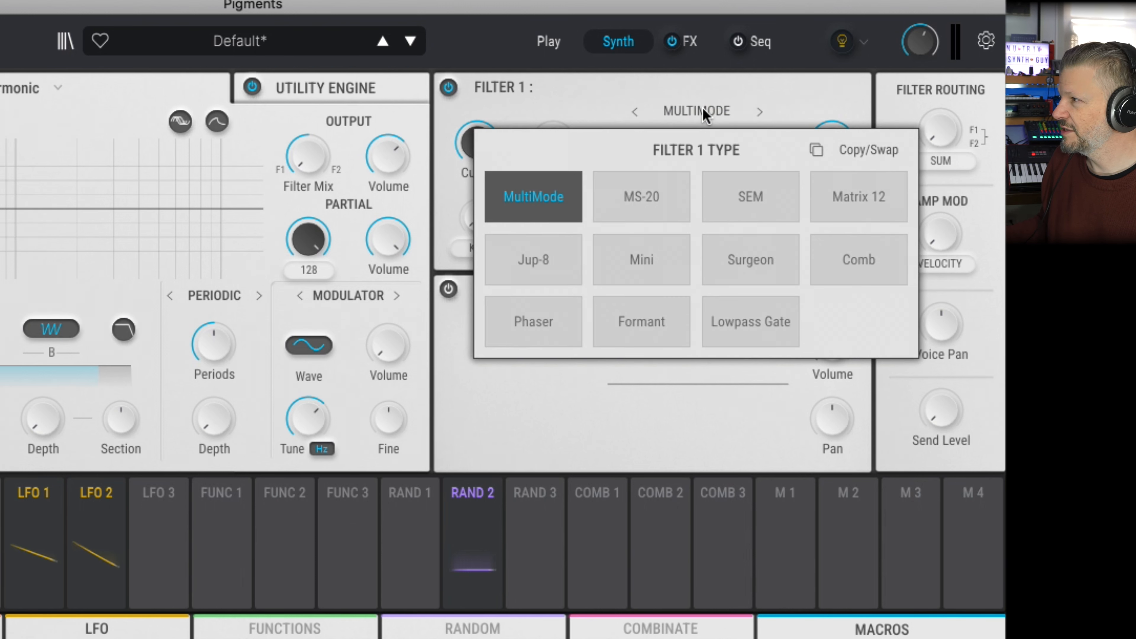
pyautogui.click(657, 207)
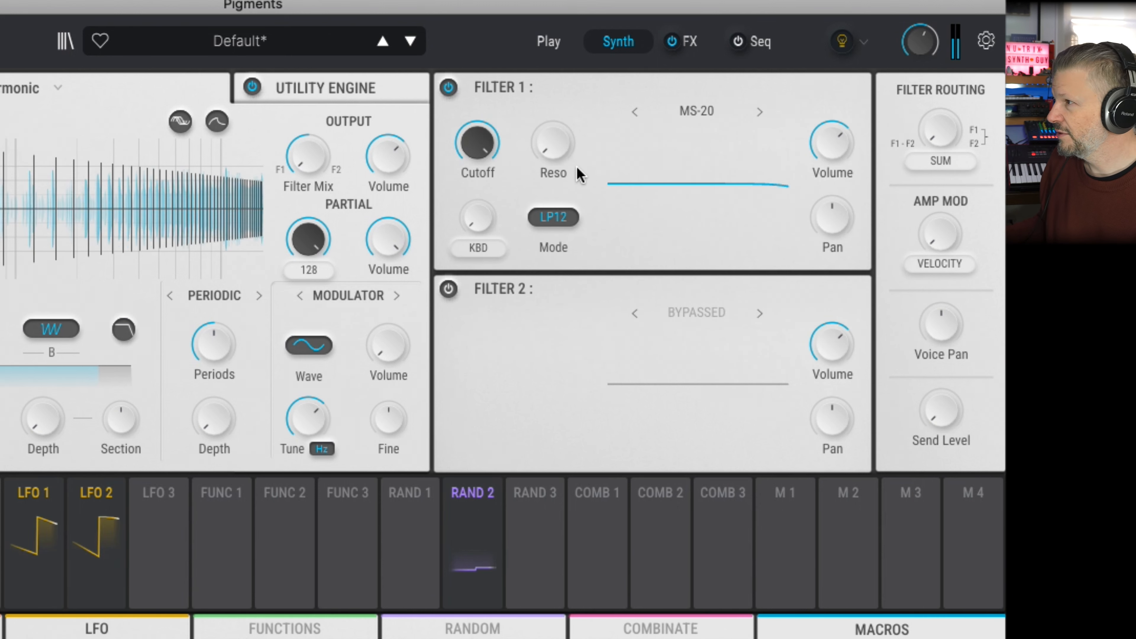
# - Raise Filter 1's Reso to about 0.676 and sweep its Cutoff down and back up to a mid setting
pyautogui.moveTo(460, 144); pyautogui.dragTo(465, 146)
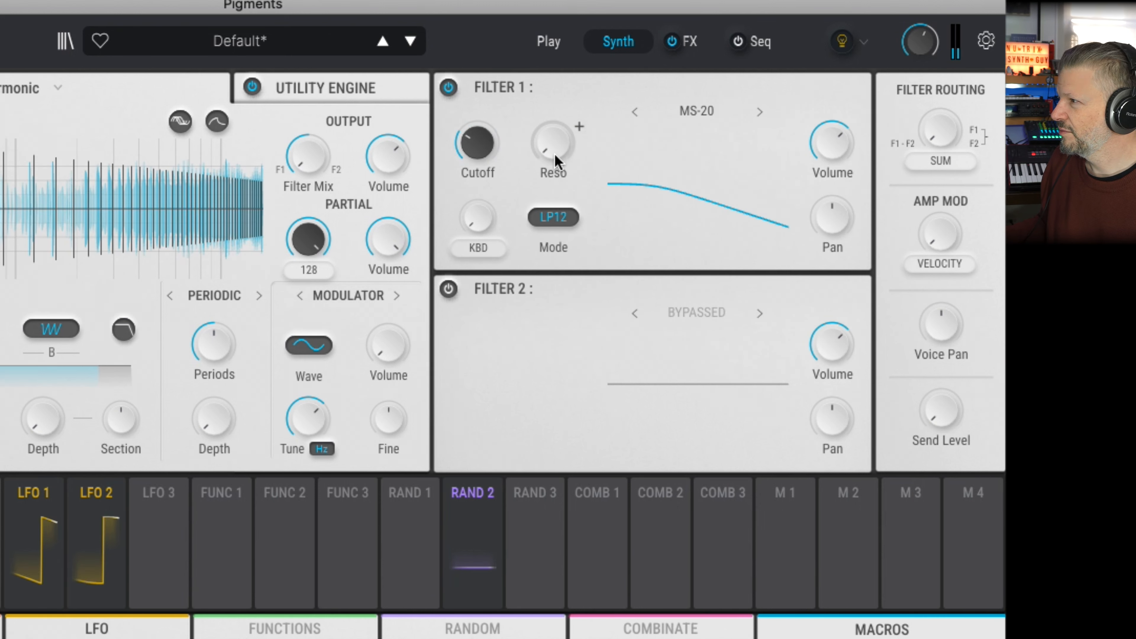
pyautogui.moveTo(551, 144); pyautogui.dragTo(556, 68)
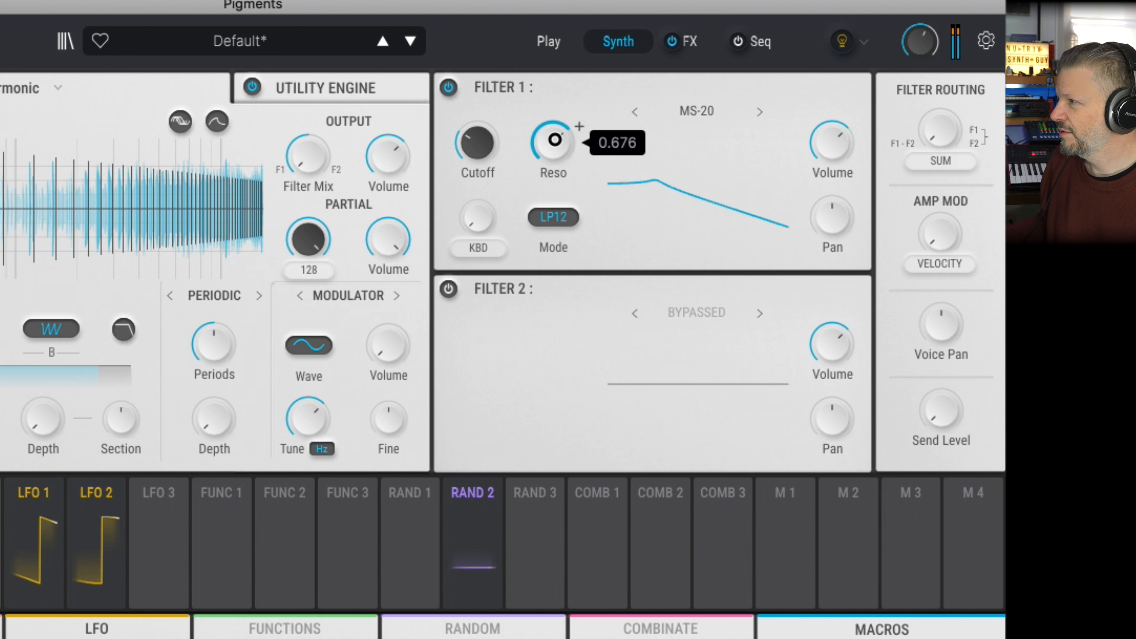
pyautogui.moveTo(471, 144)
pyautogui.mouseDown()
pyautogui.moveTo(508, 121)
pyautogui.moveTo(538, 38)
pyautogui.moveTo(530, 104)
pyautogui.moveTo(535, 68)
pyautogui.moveTo(471, 146)
pyautogui.mouseUp()
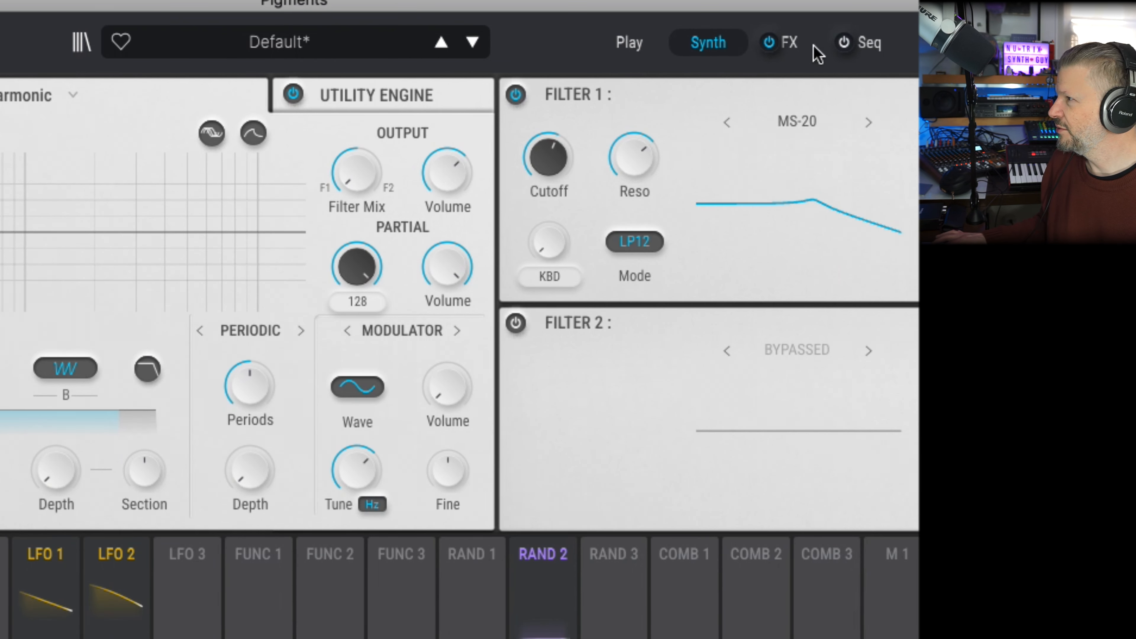
# - Show the effects page, check the Reverb presets, and change the second FX A effect to Shimmer
pyautogui.click(789, 43)
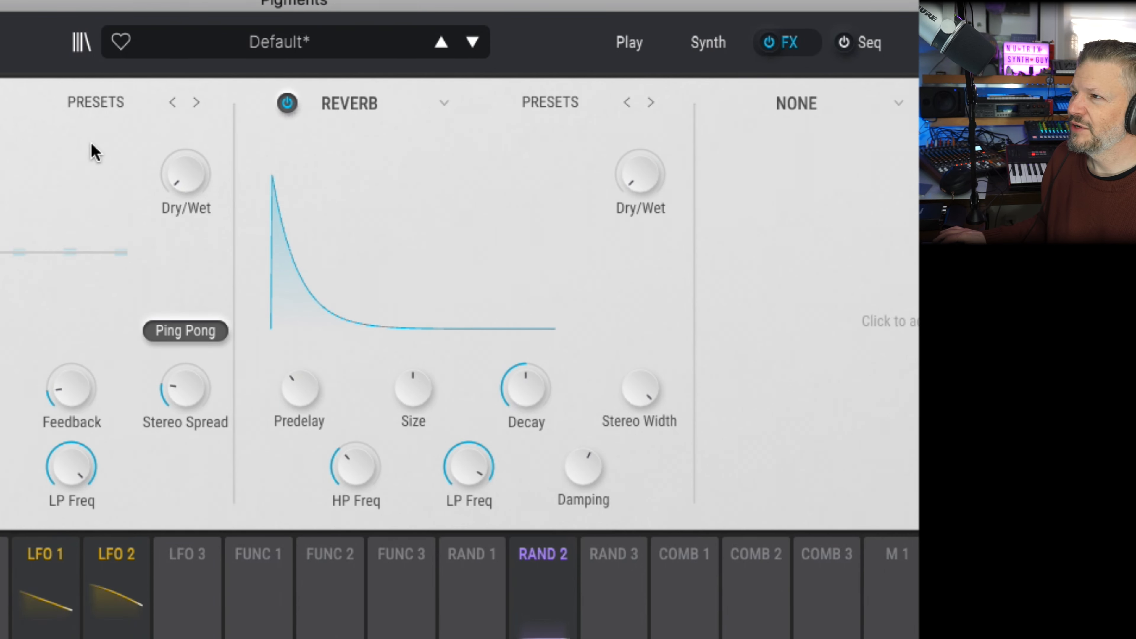
pyautogui.click(550, 103)
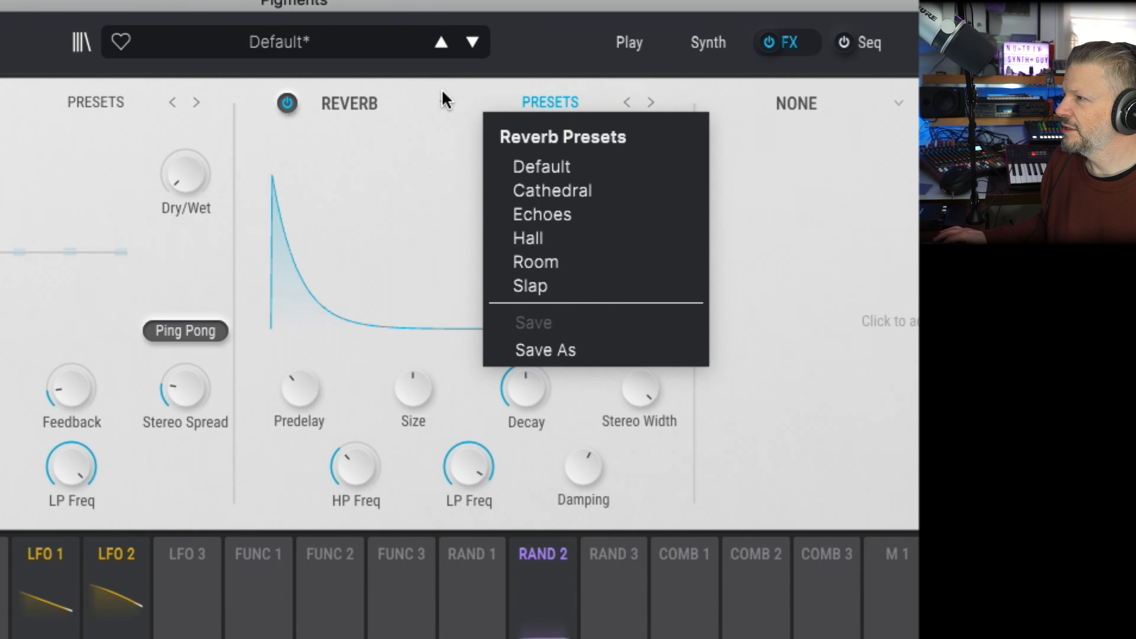
pyautogui.click(382, 104)
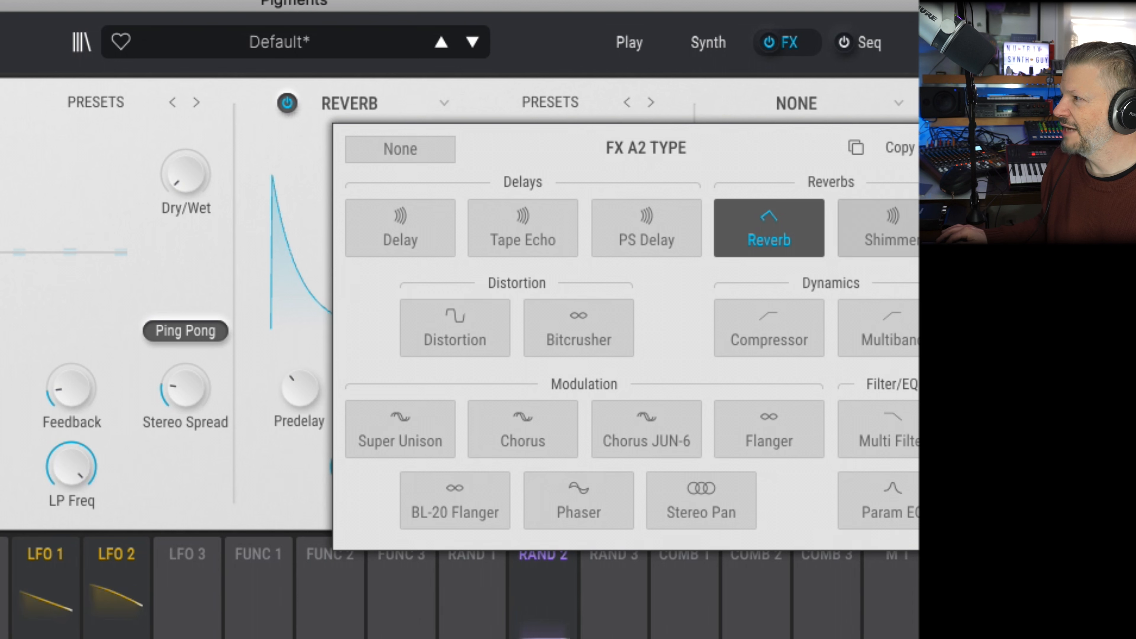
pyautogui.click(905, 224)
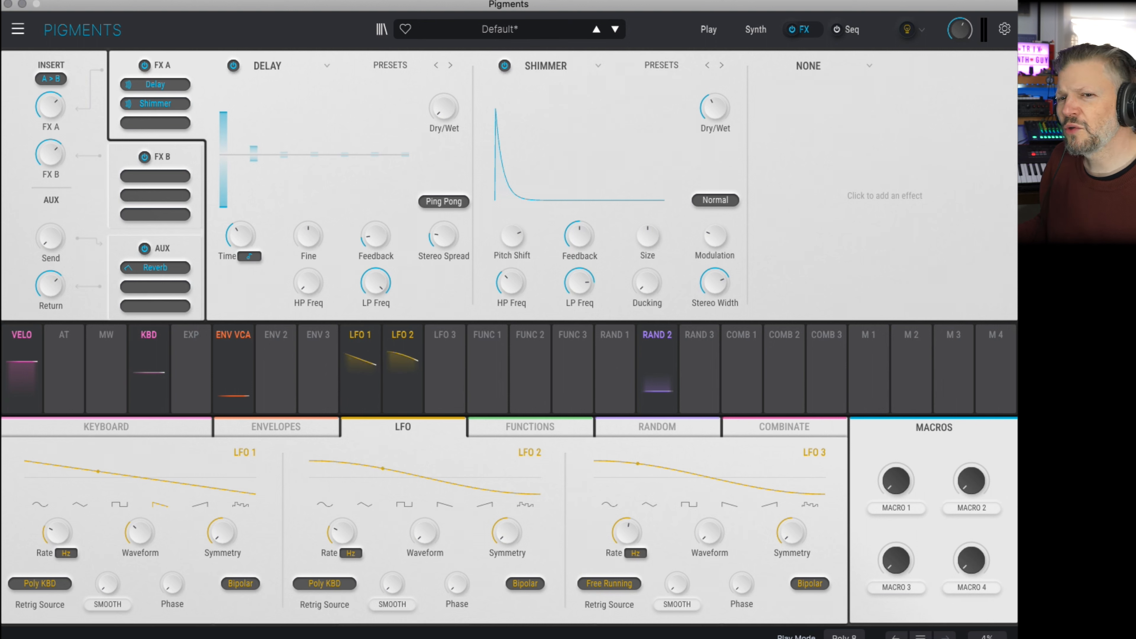
# - Replace the Shimmer in FX A with Bitcrusher and raise its Jitter to about 0.768
pyautogui.click(597, 67)
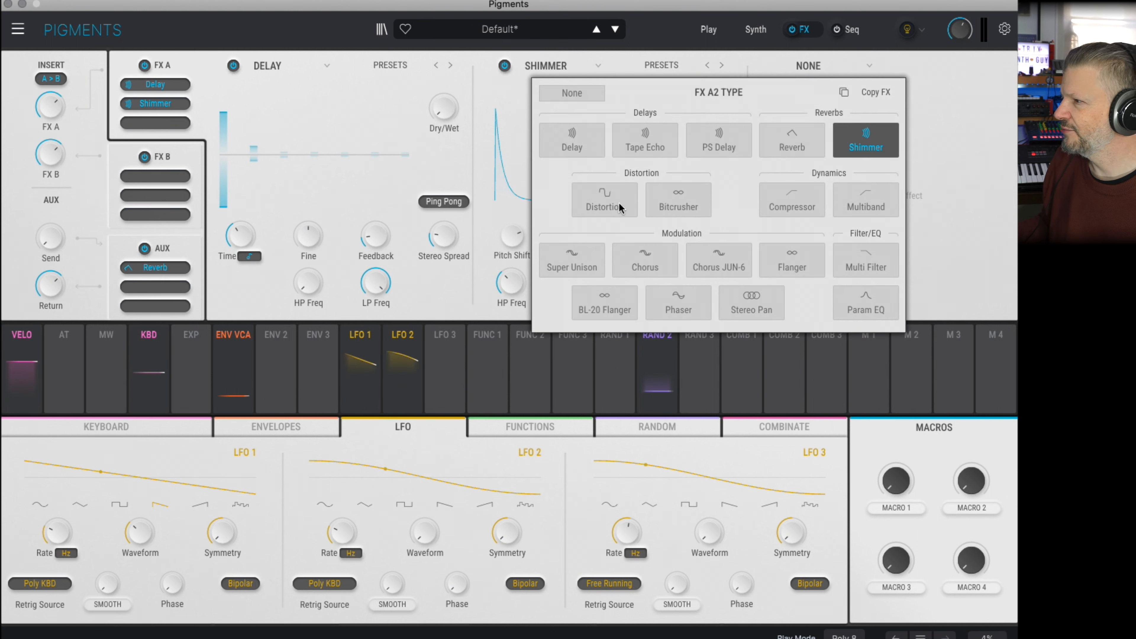
pyautogui.click(677, 203)
pyautogui.moveTo(711, 234)
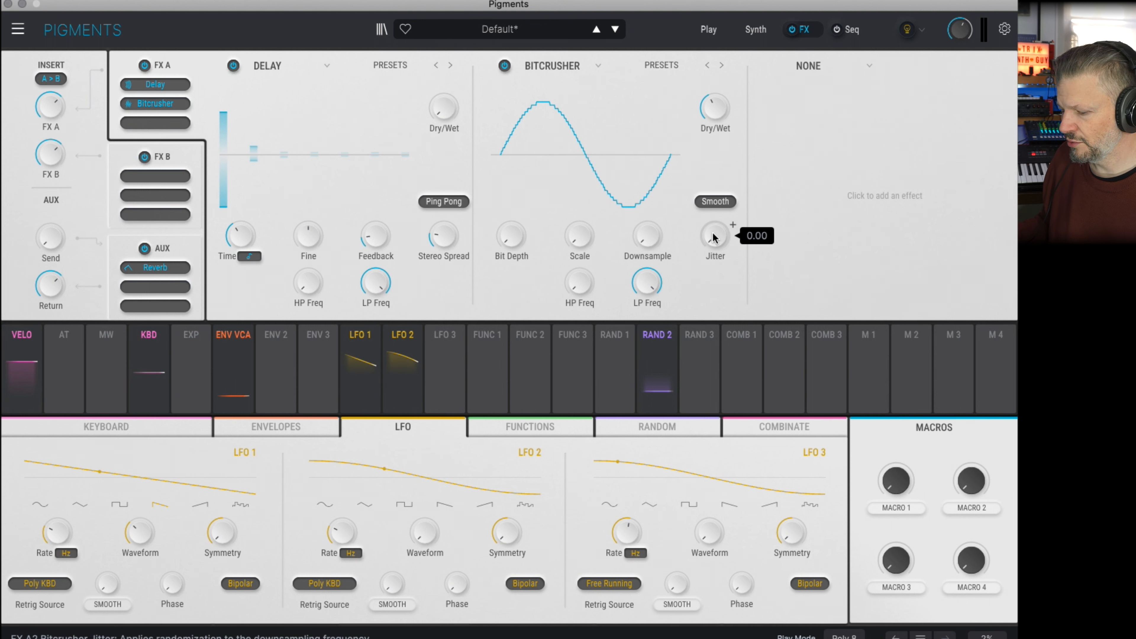
pyautogui.moveTo(712, 234); pyautogui.dragTo(711, 124)
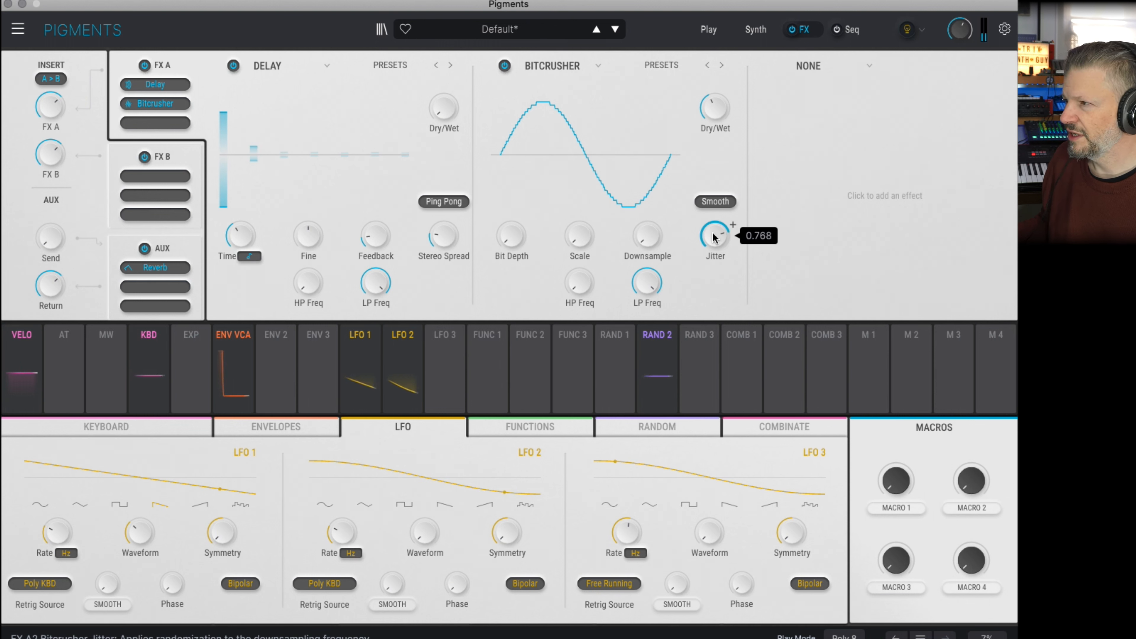
pyautogui.click(577, 66)
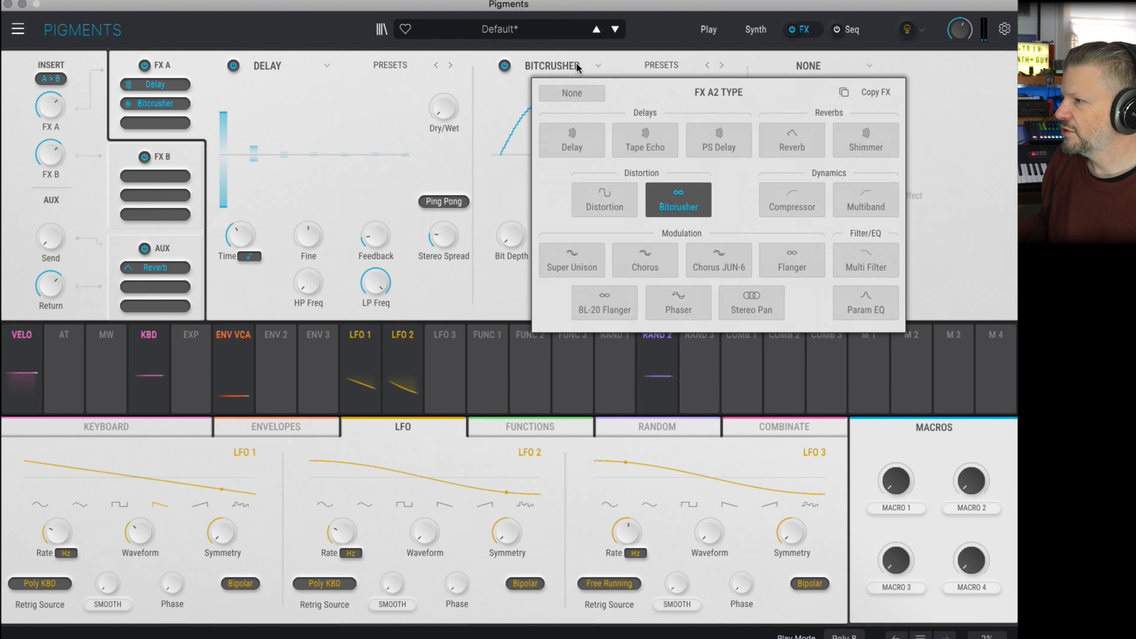
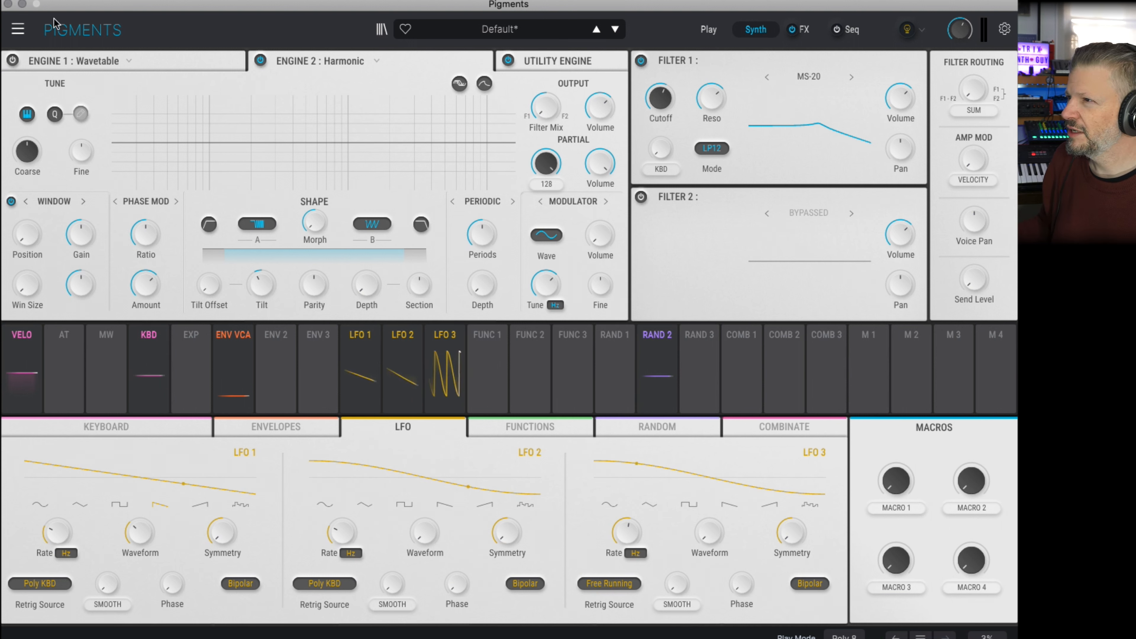
# - Turn Engine 1 on and audition the Pigments 4 wavetables 80's, Additive Monster and Artifacts growl
pyautogui.click(237, 61)
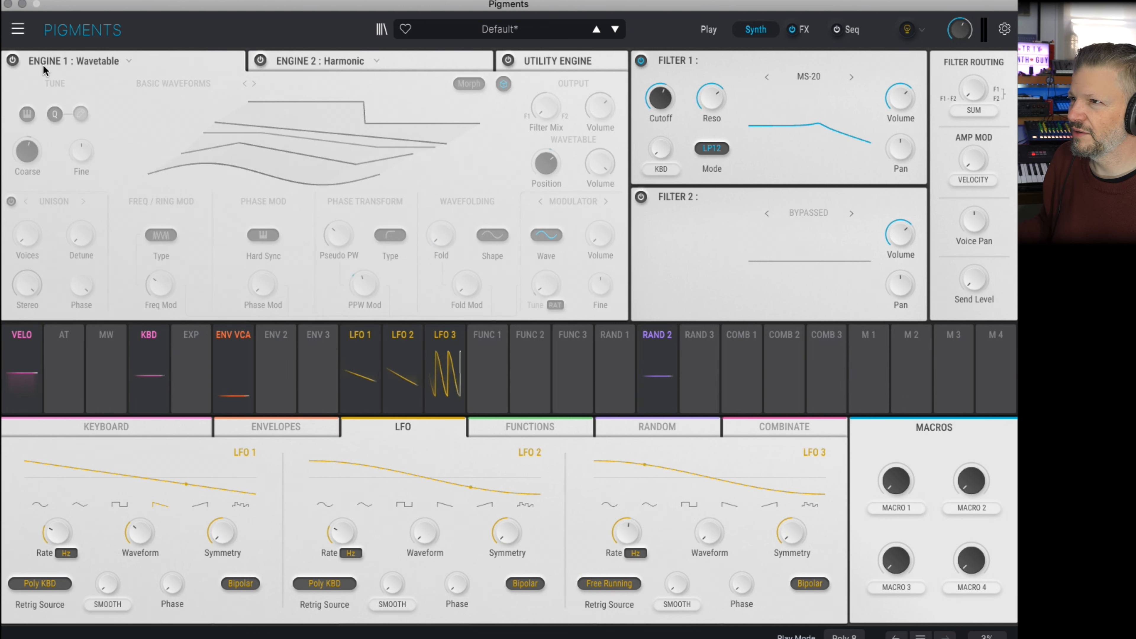
pyautogui.click(13, 61)
pyautogui.click(179, 78)
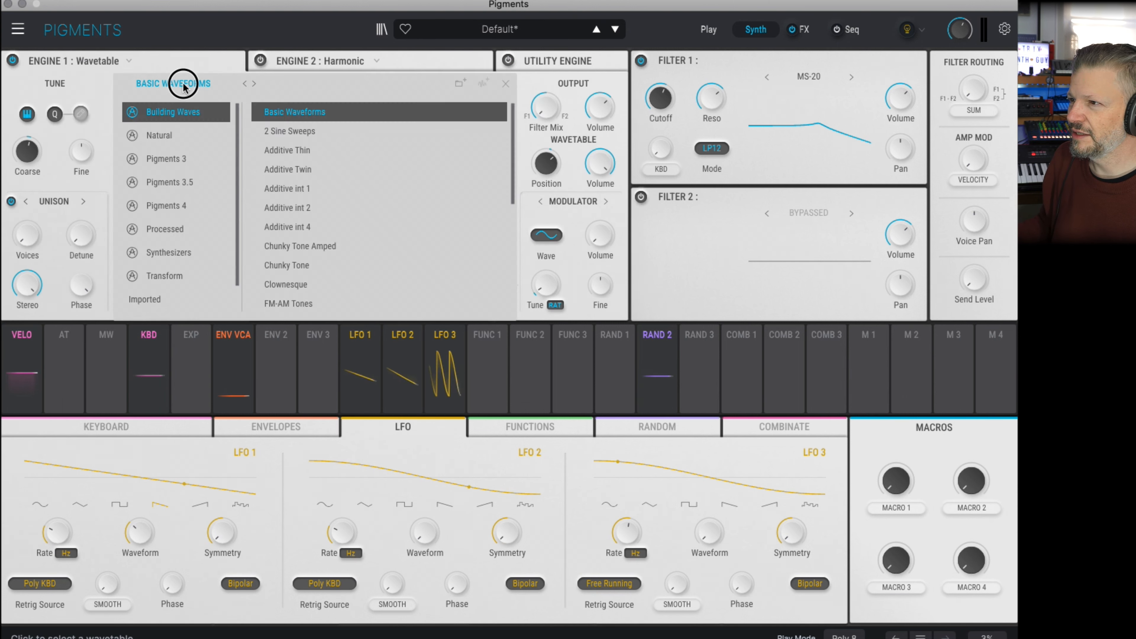
pyautogui.click(173, 206)
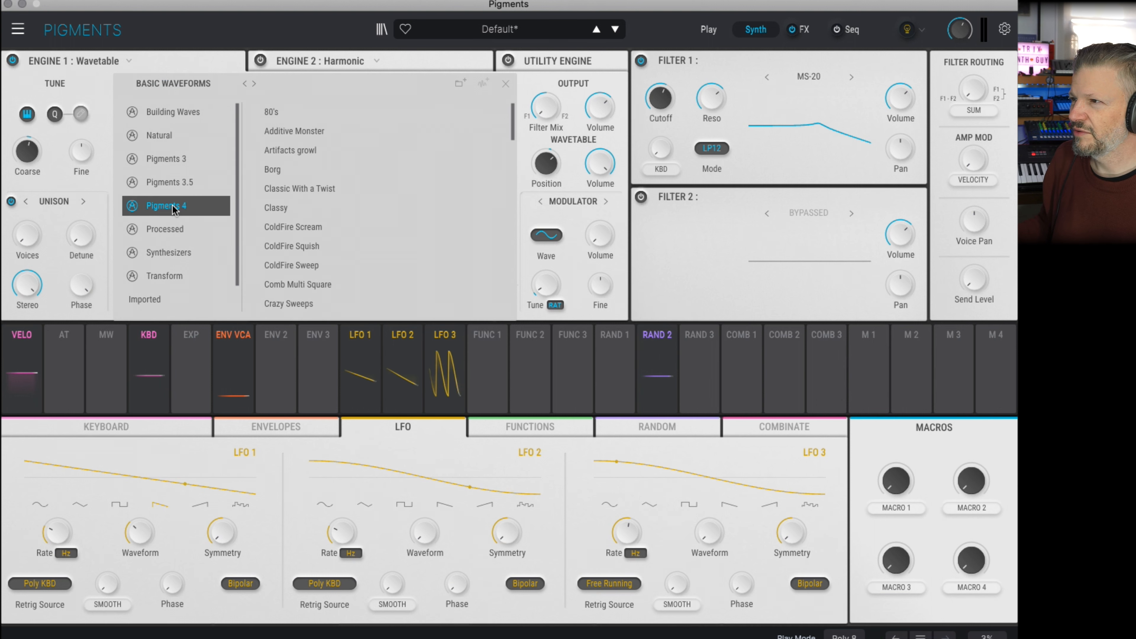
pyautogui.click(325, 107)
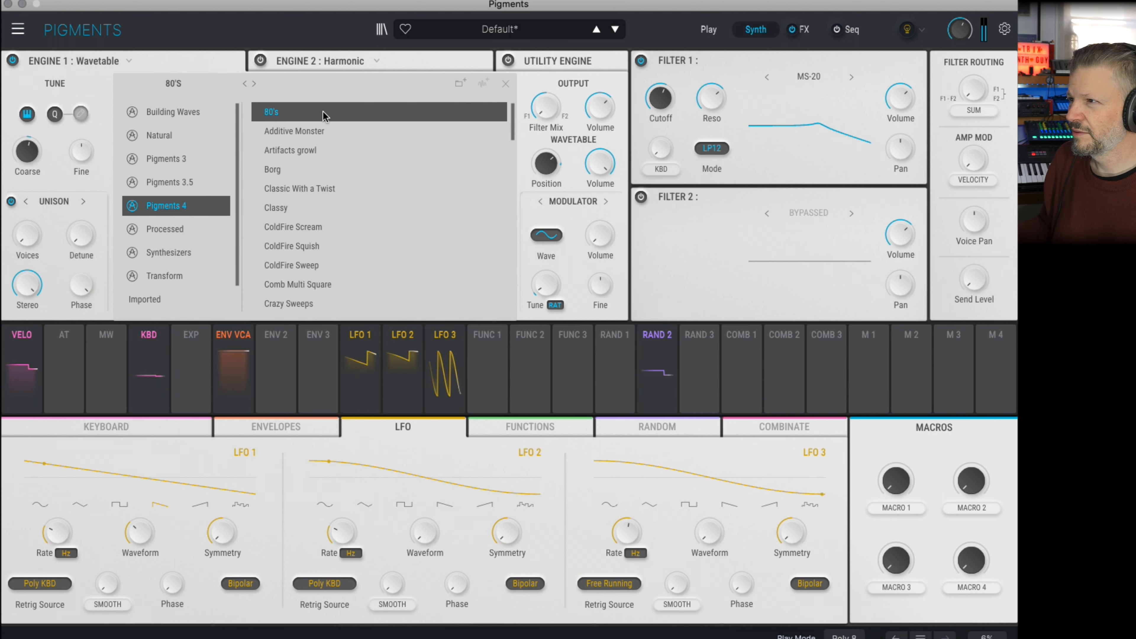
pyautogui.click(326, 130)
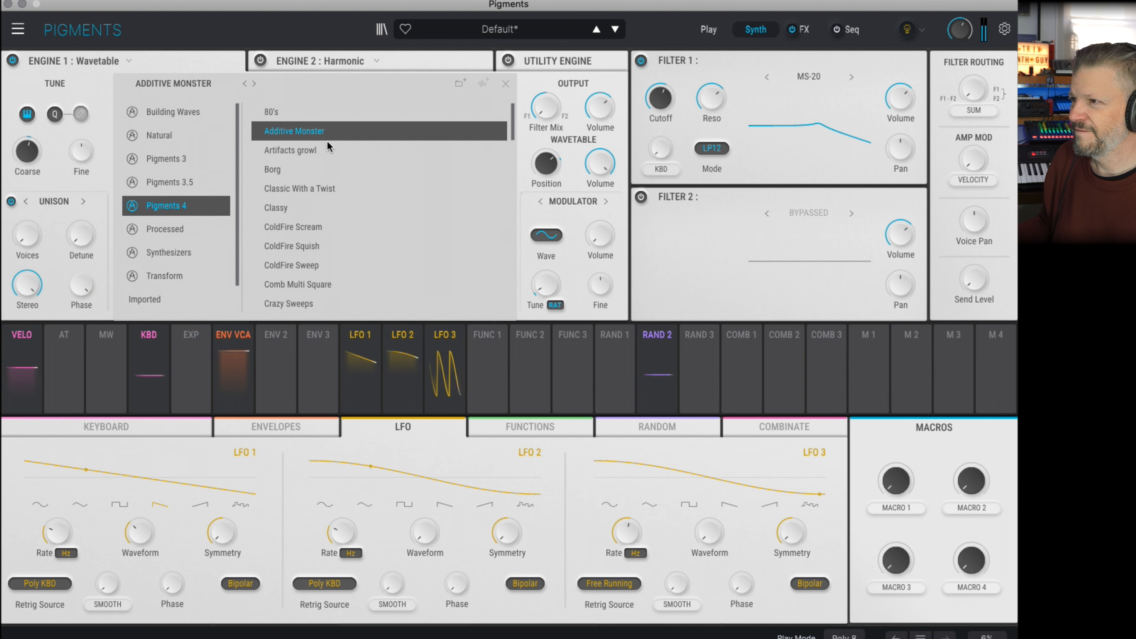
pyautogui.click(328, 151)
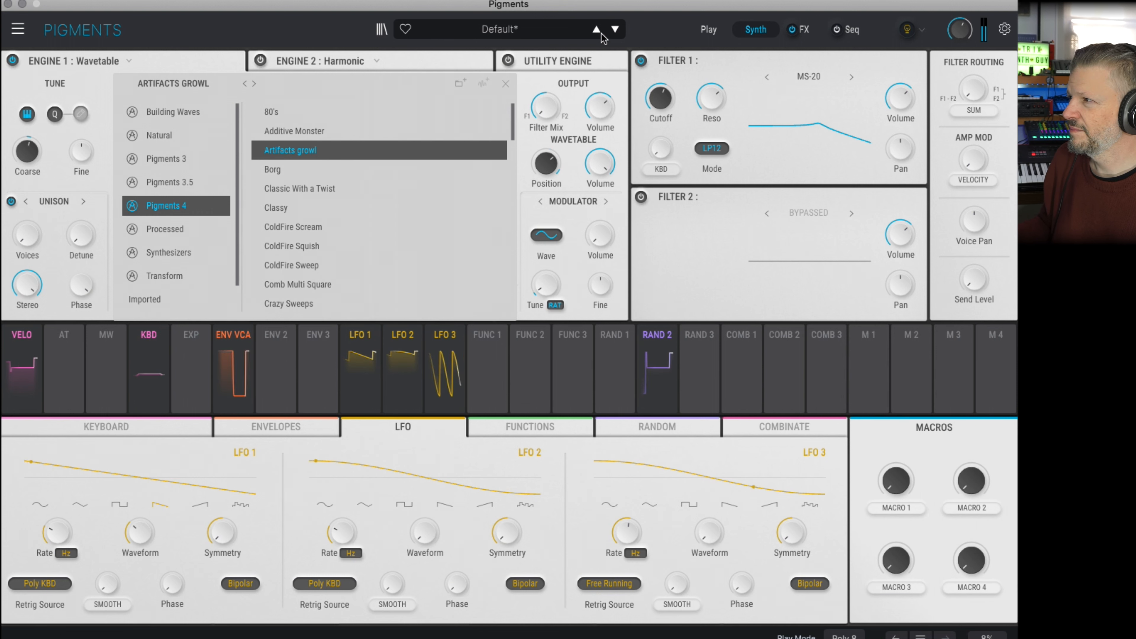
# - Bypass Filter 1, audition the Borg wavetable, and load Classic With a Twist into Engine 1
pyautogui.click(642, 63)
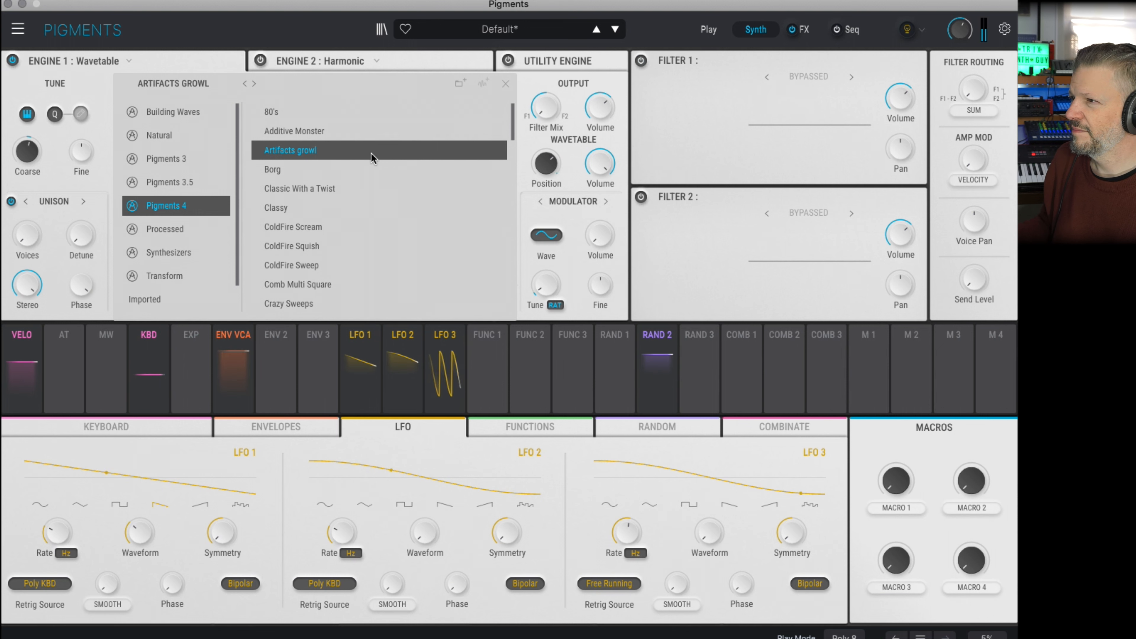
pyautogui.click(360, 172)
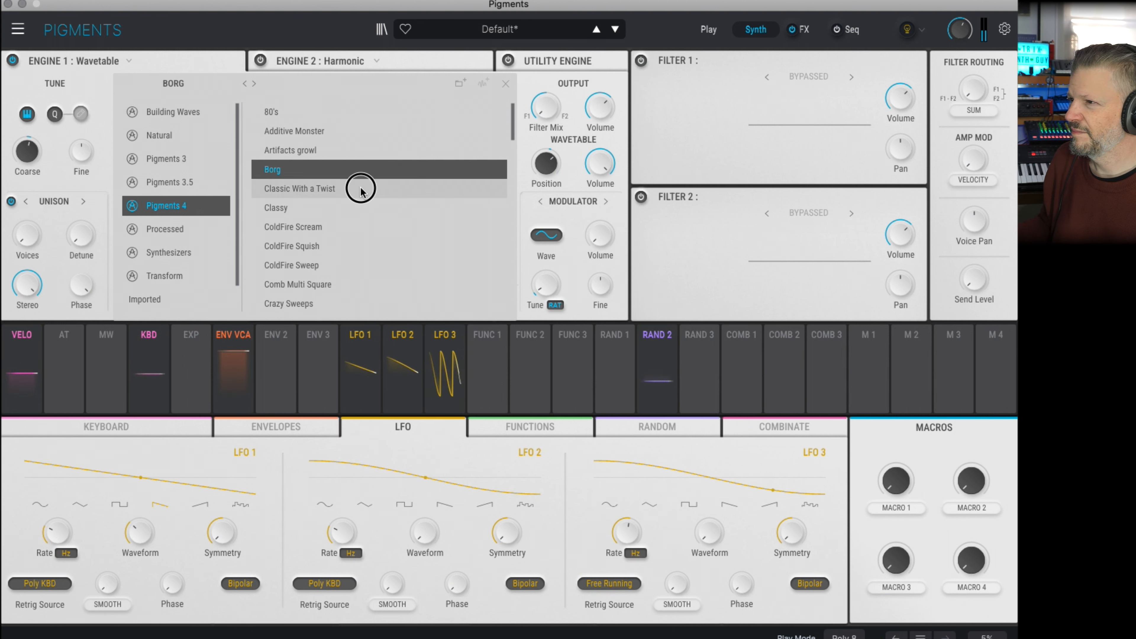
pyautogui.click(361, 190)
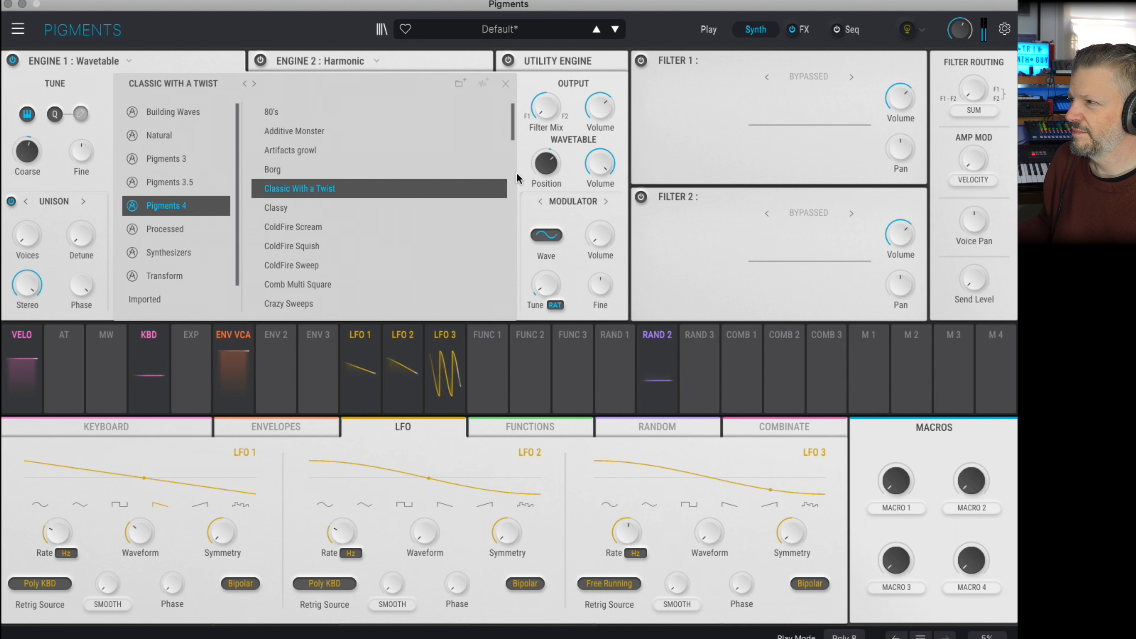
pyautogui.moveTo(544, 164)
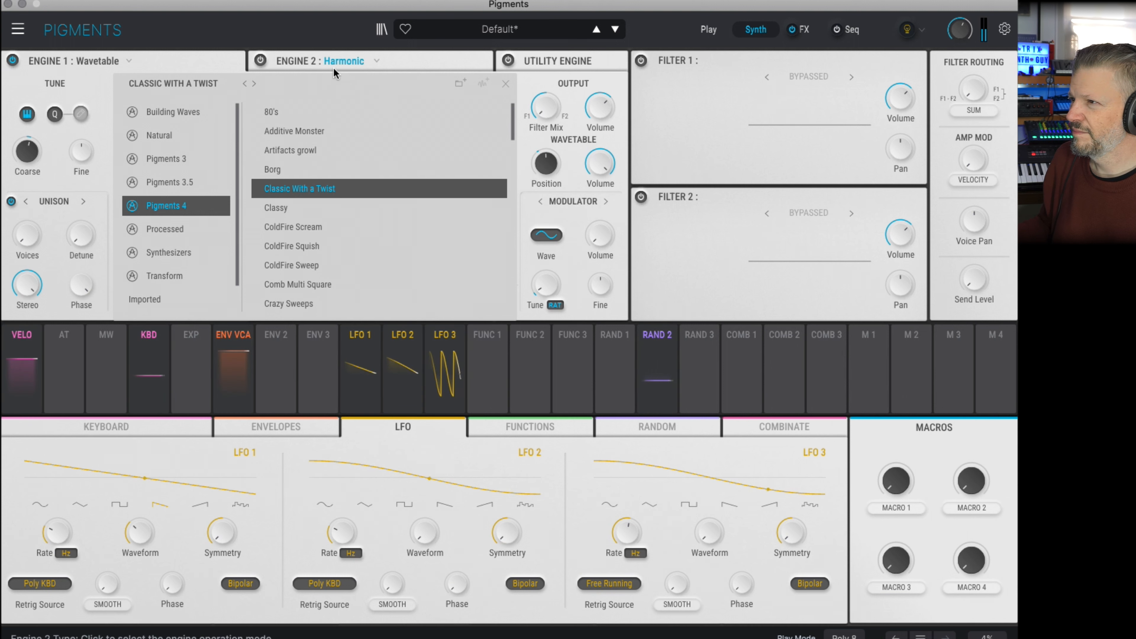
pyautogui.click(504, 83)
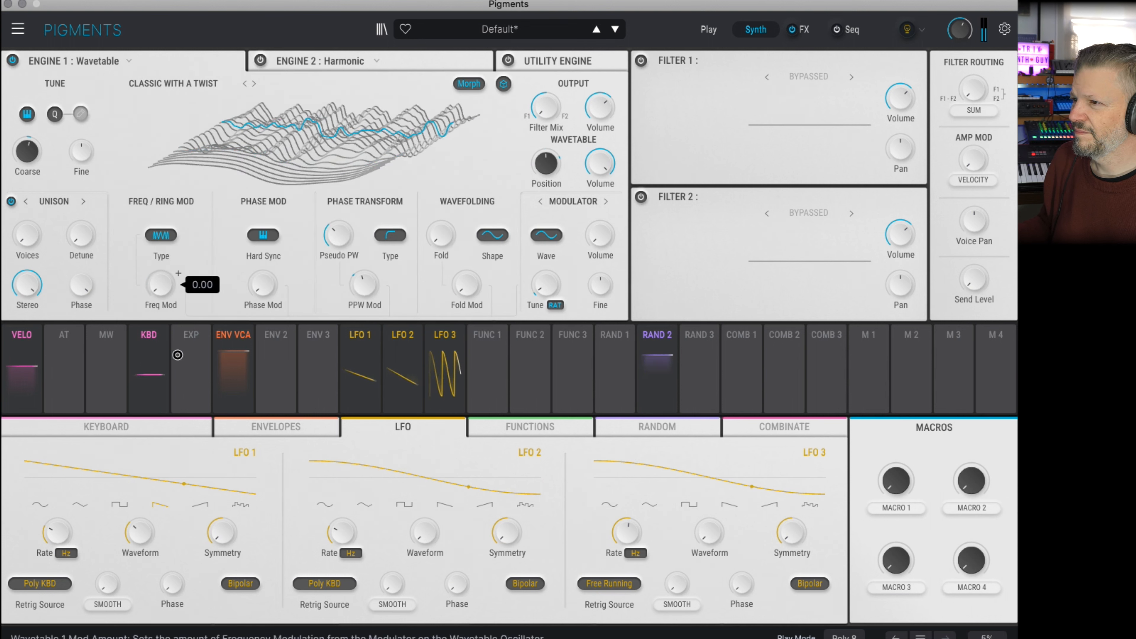
# - Reset Engine 1's Pseudo PW to 0.00 and clear the LFO 2 modulation from PPW Mod and RAND 2 from wavetable Position
pyautogui.moveTo(369, 285)
pyautogui.moveTo(348, 239)
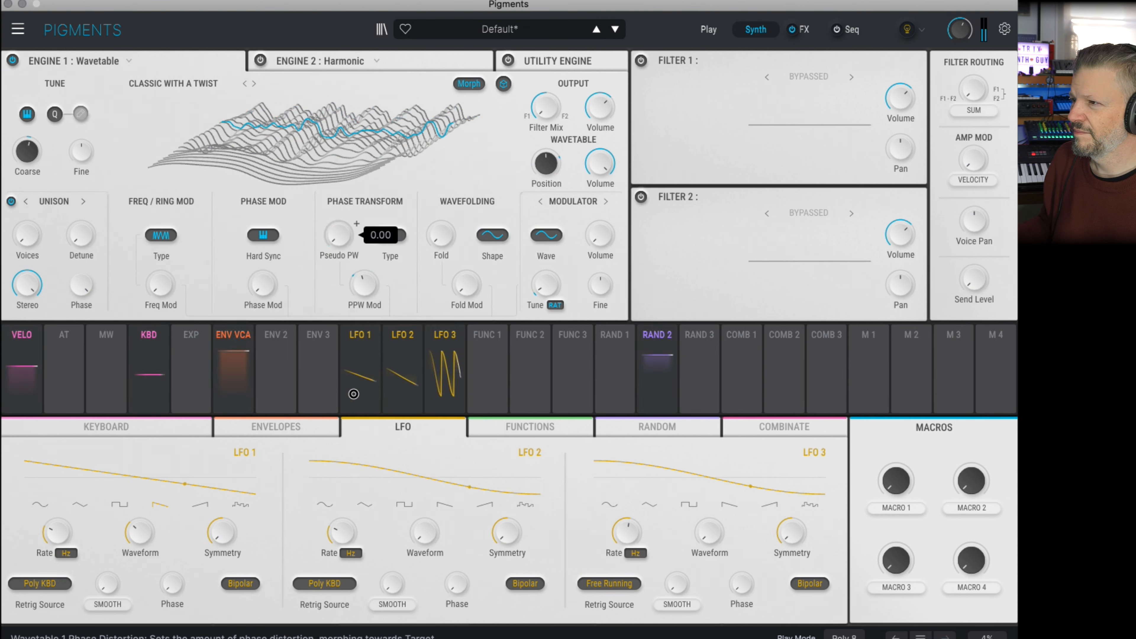
pyautogui.moveTo(364, 323)
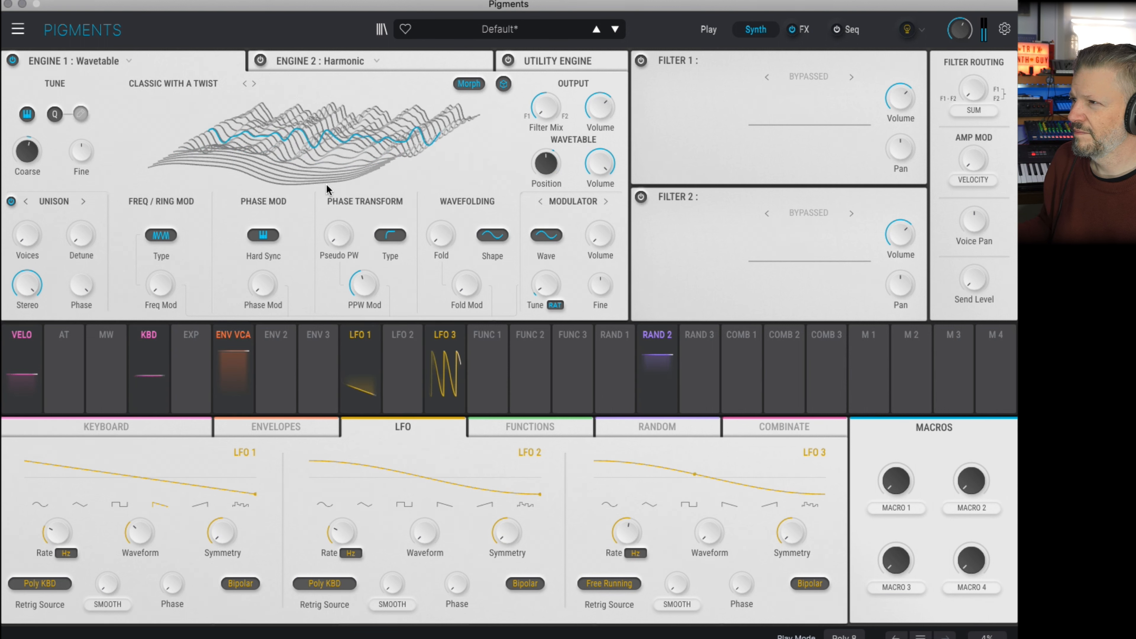
pyautogui.moveTo(542, 160)
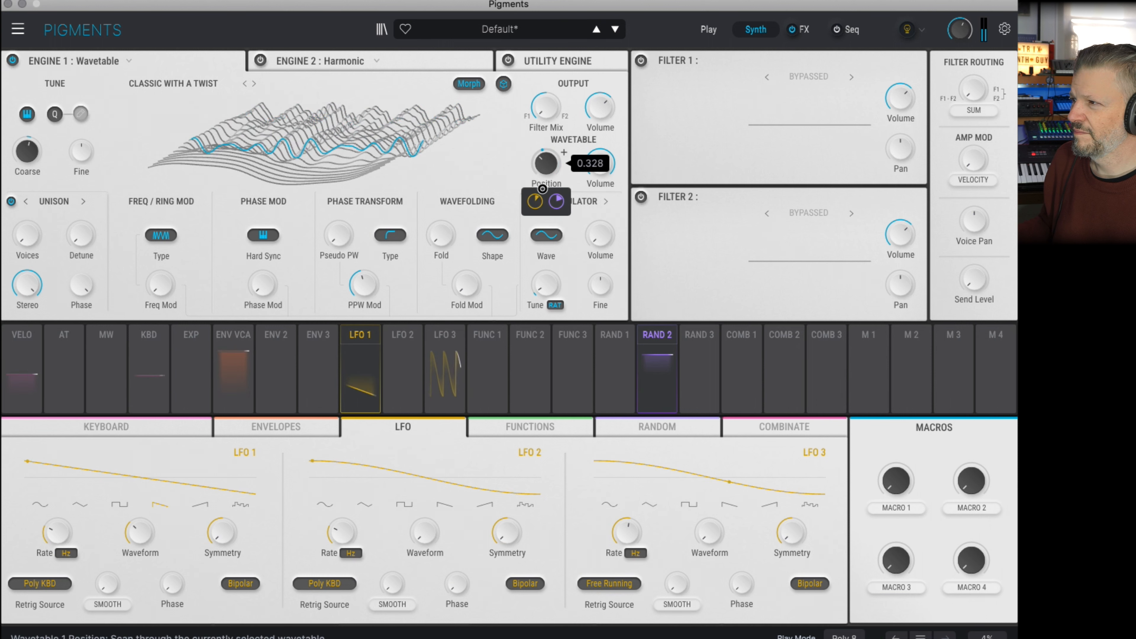
pyautogui.moveTo(559, 203)
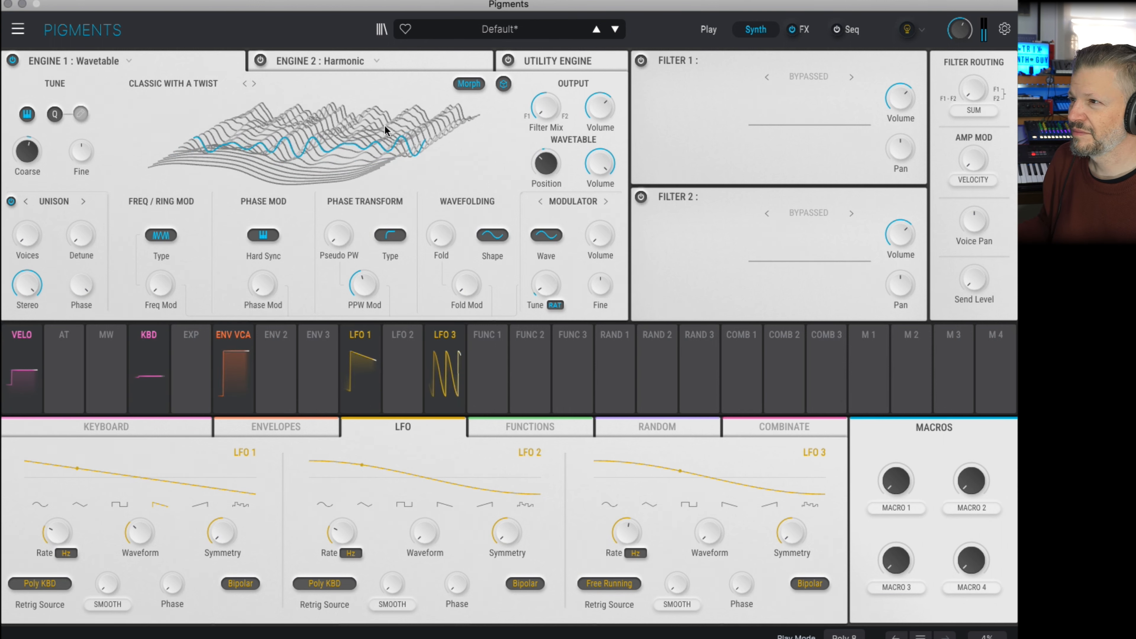
# - Audition the Classy and ColdFire Scream wavetables, load ColdFire Squish, and browse the rest of the Pigments 4 list
pyautogui.click(194, 85)
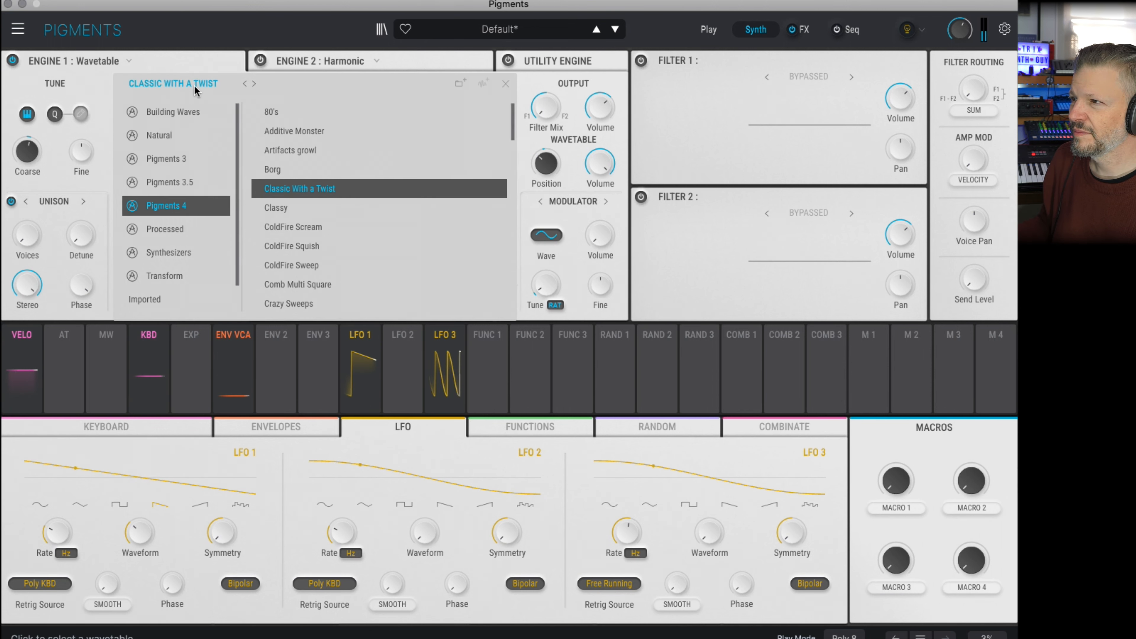
pyautogui.click(316, 208)
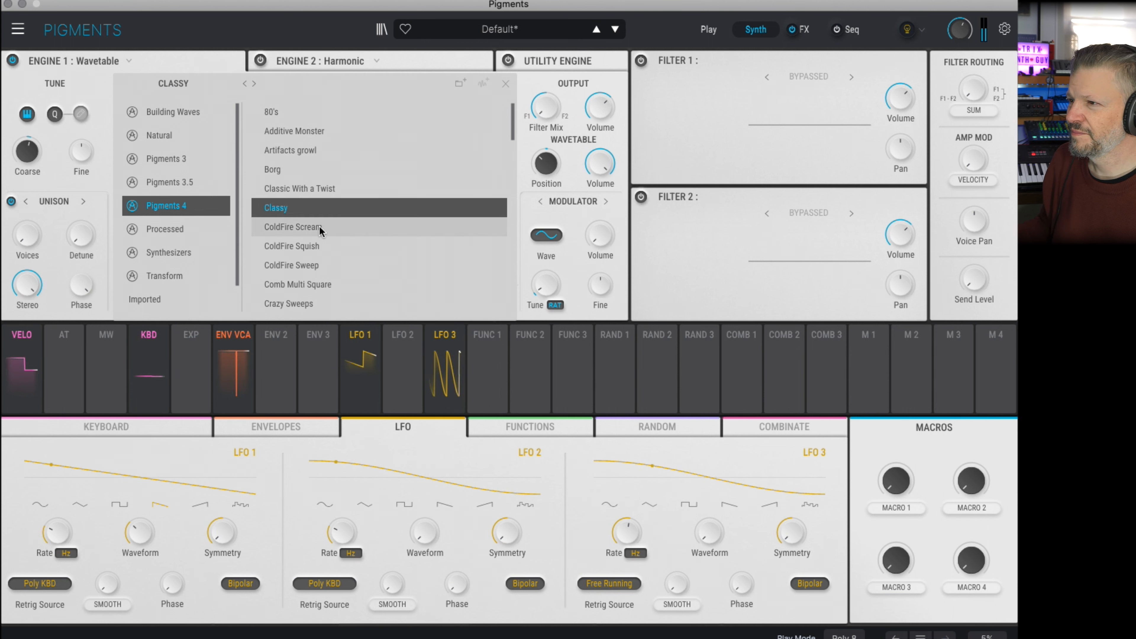
pyautogui.click(325, 233)
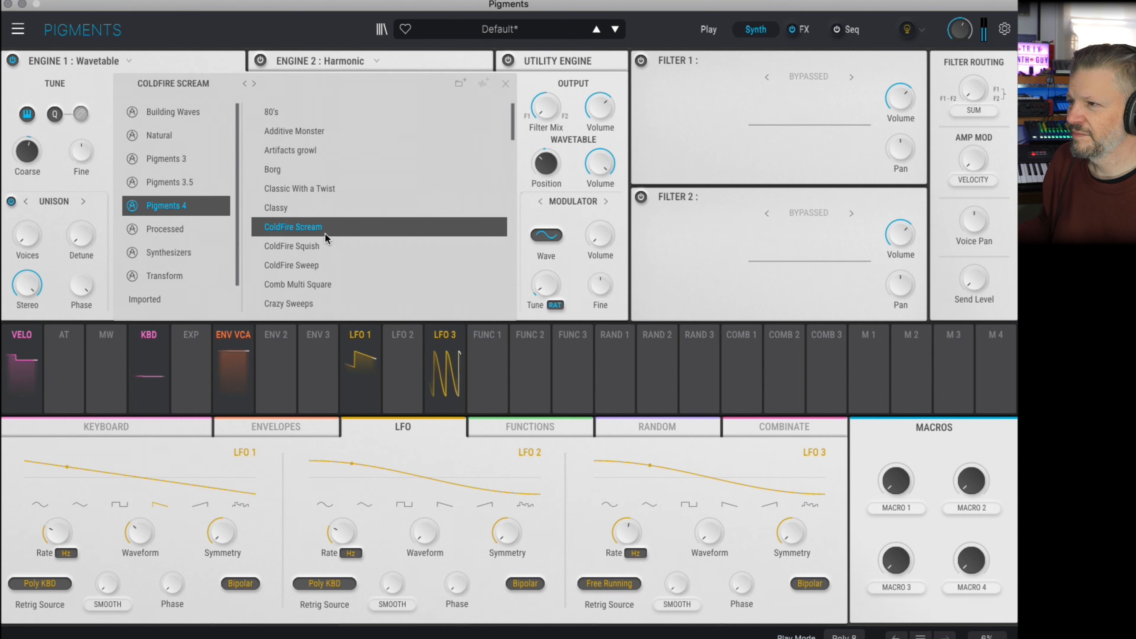
pyautogui.click(339, 249)
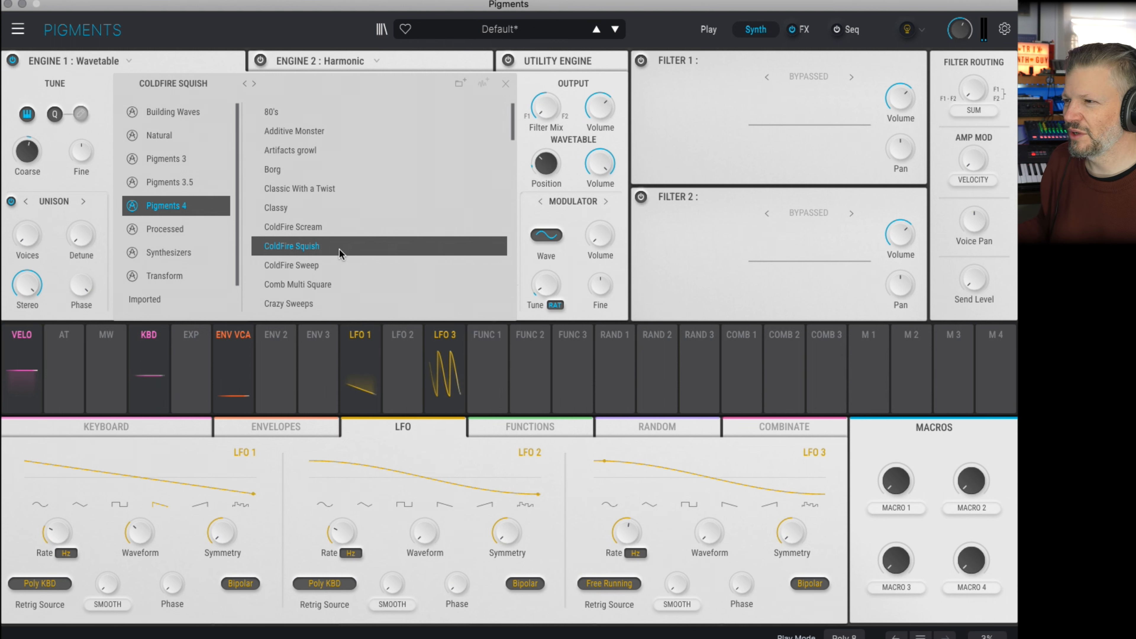
pyautogui.scroll(-15, 362, 273)
pyautogui.scroll(-5, 362, 274)
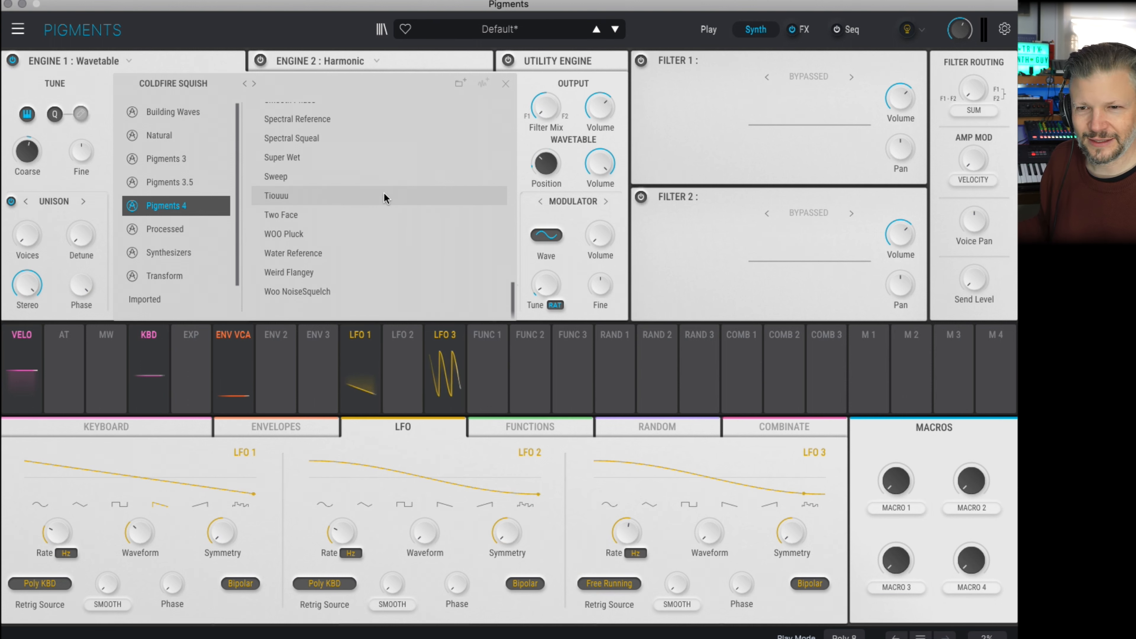
# - Open the preset browser, filter it to the Wavelengths Cinematic bank instead of Template, and audition Dark Figure and Devastator
pyautogui.click(382, 29)
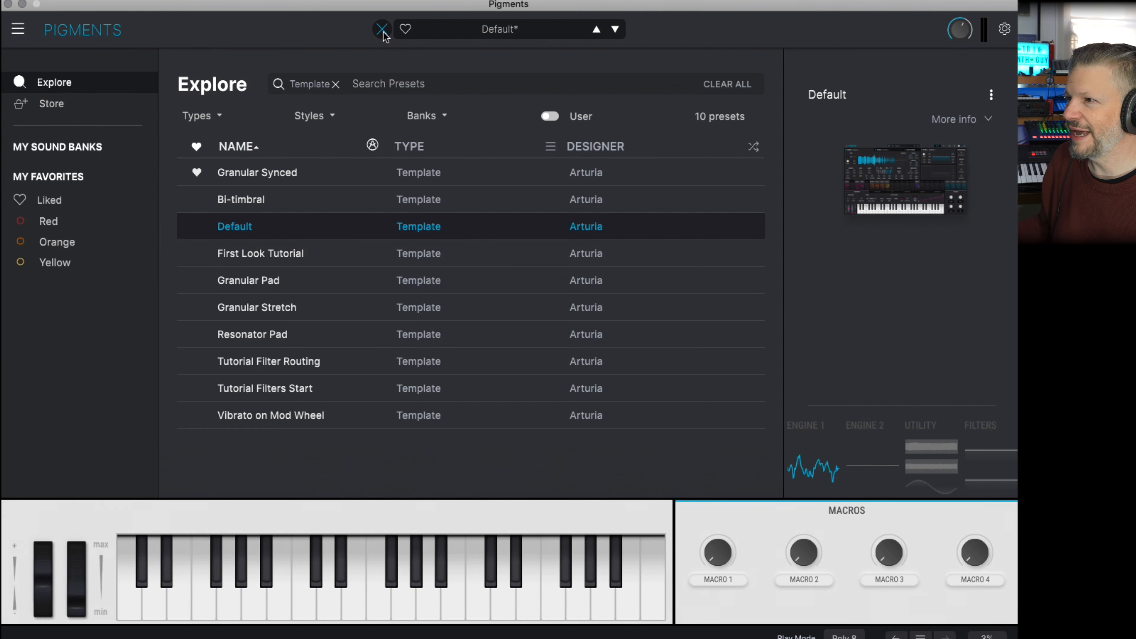
pyautogui.click(422, 116)
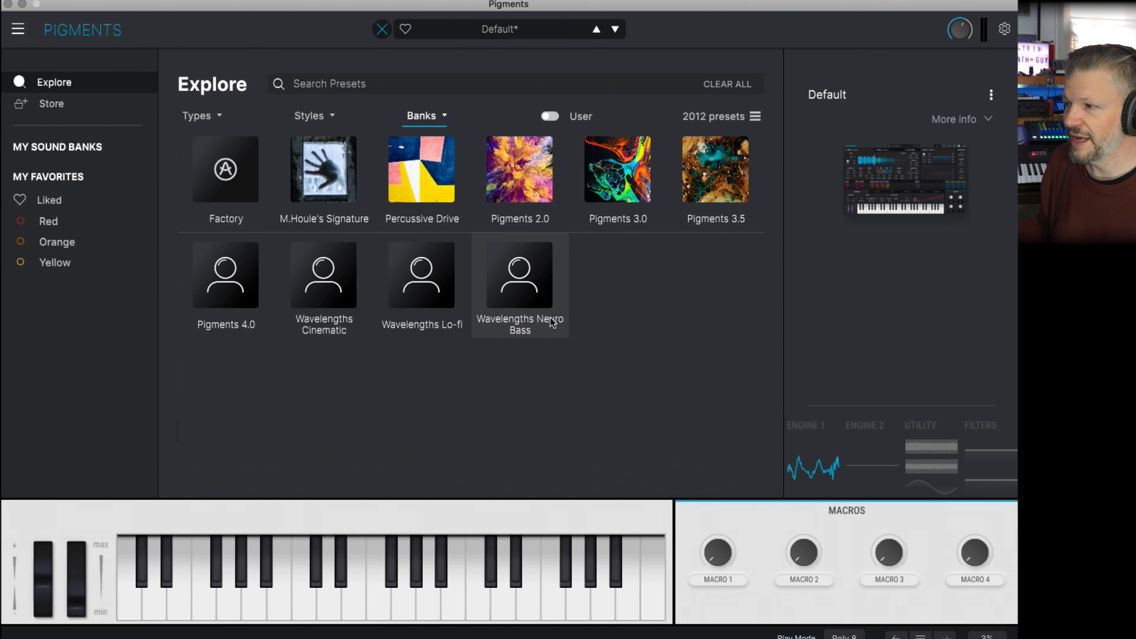
pyautogui.click(347, 322)
pyautogui.scroll(-10, 347, 341)
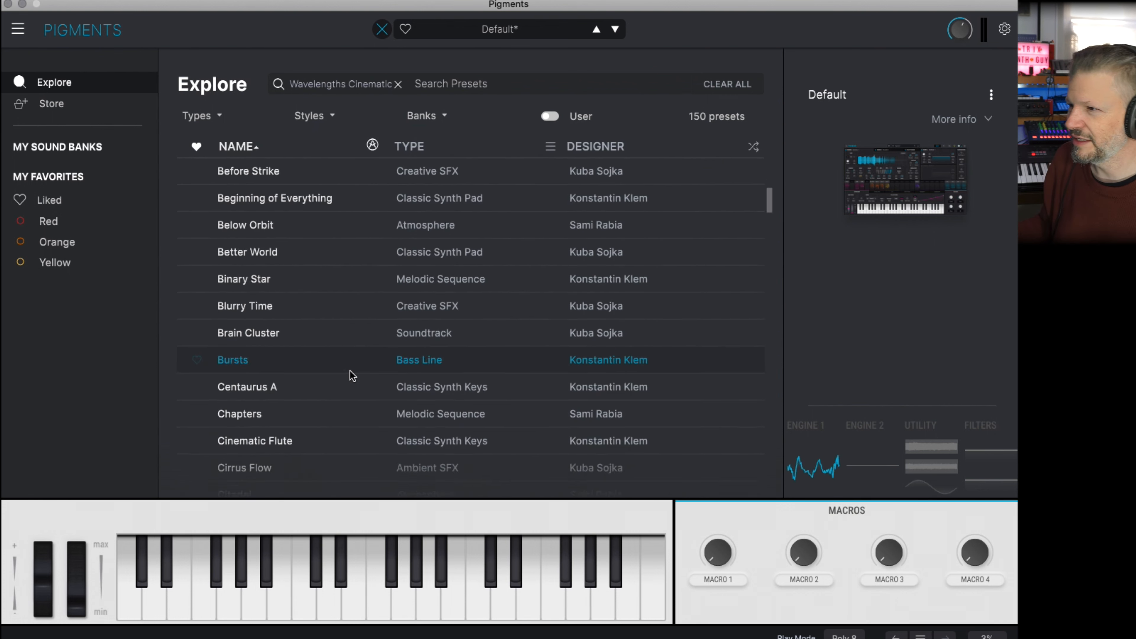
pyautogui.click(349, 365)
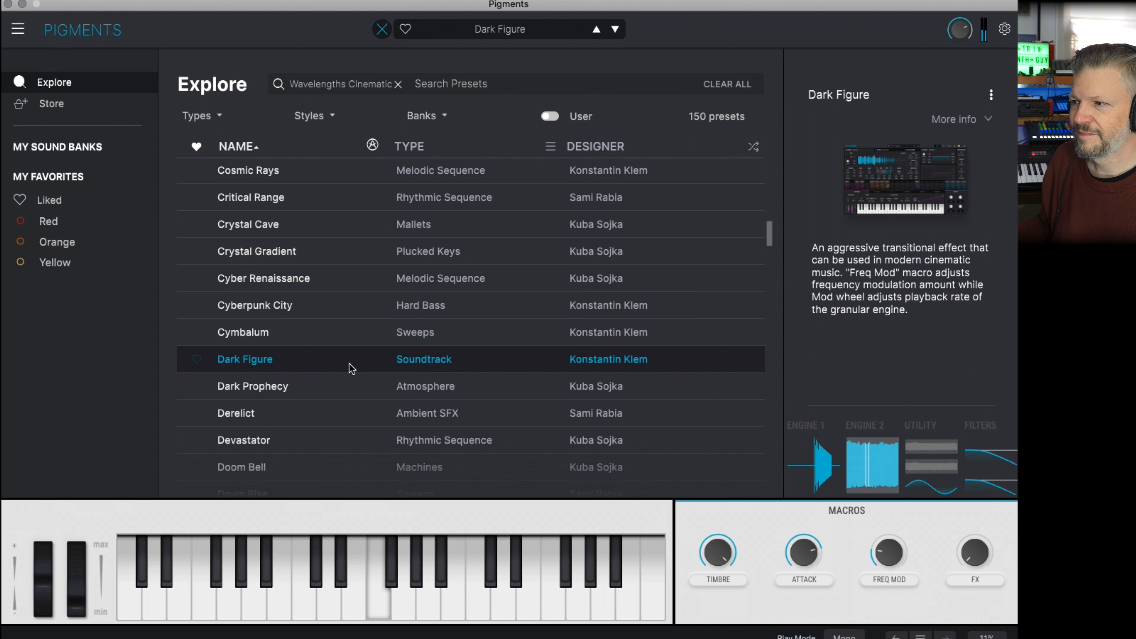
pyautogui.click(348, 437)
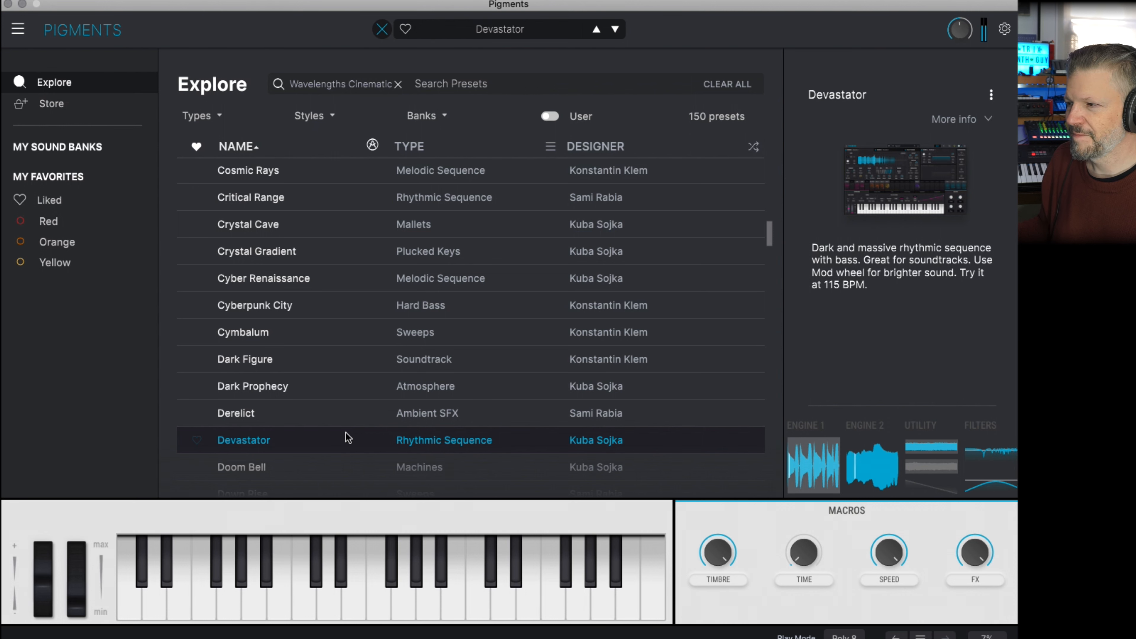
# - Audition the Droplets and Emotional Vibration presets from the Wavelengths Cinematic bank
pyautogui.scroll(-5, 348, 437)
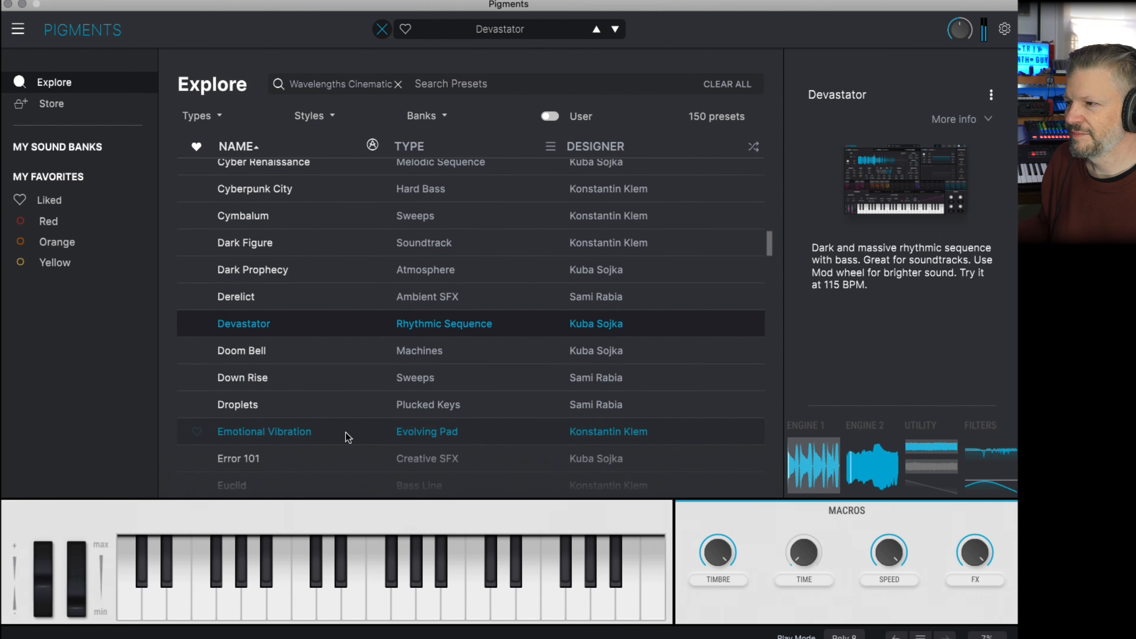
pyautogui.click(336, 410)
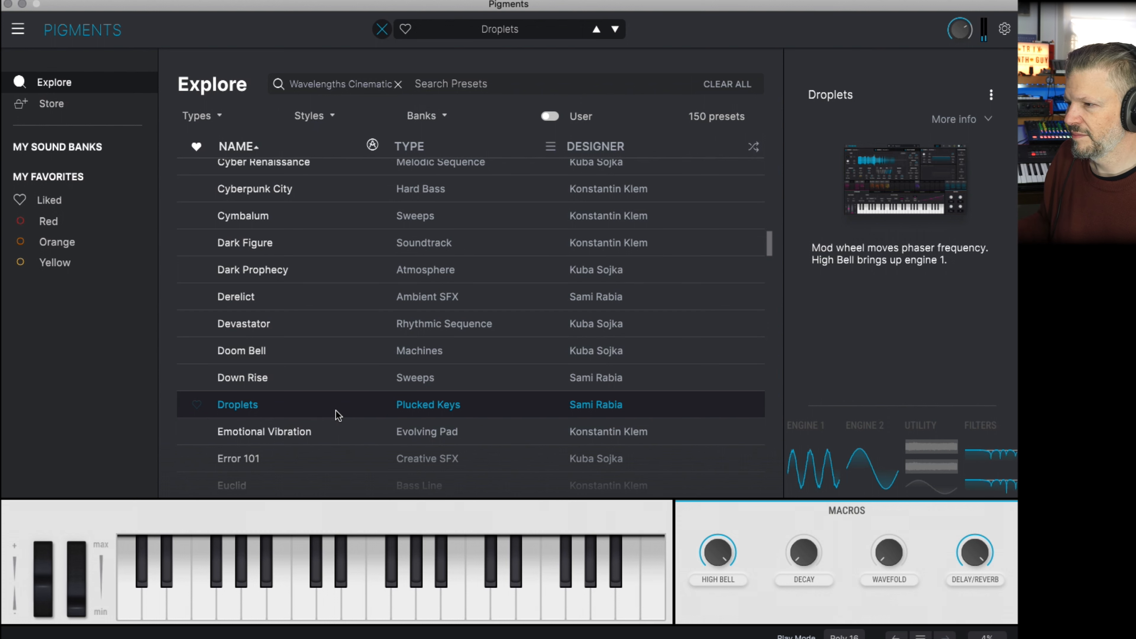
pyautogui.click(339, 430)
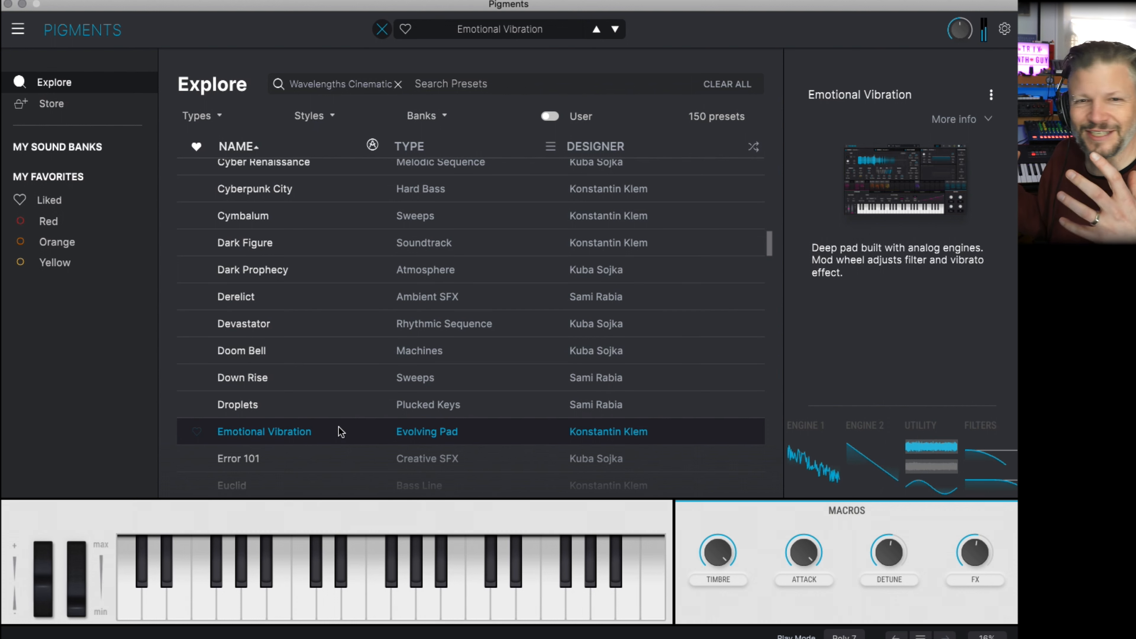
pyautogui.scroll(-5, 519, 313)
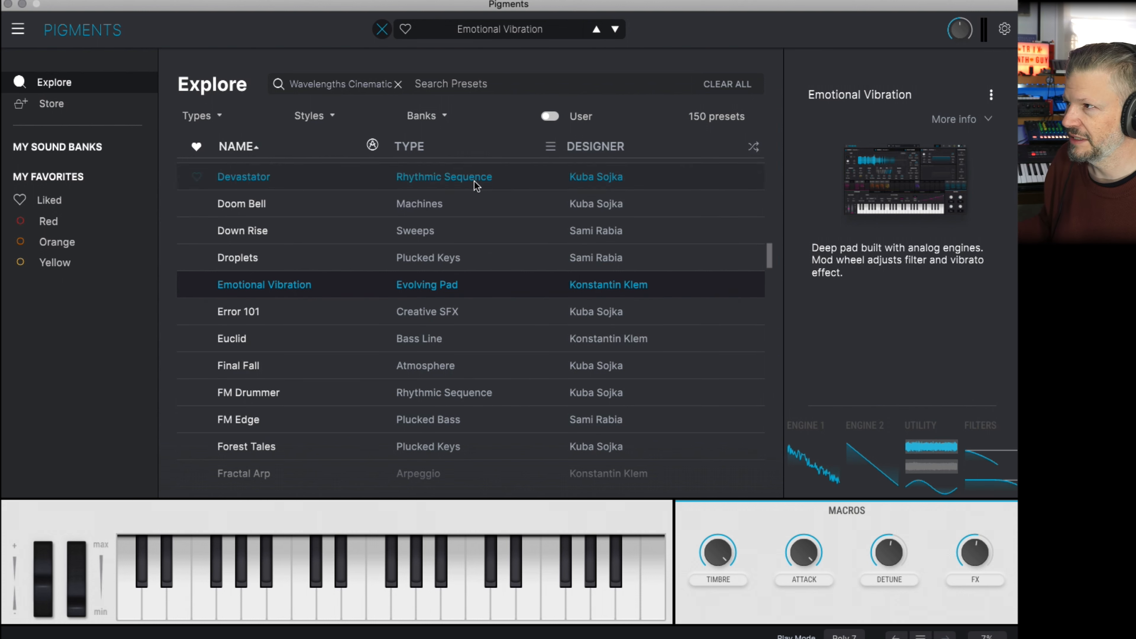
# - Switch the bank filter to Wavelengths Lo-fi and audition the Analog Chorists and Angel's Dragon presets
pyautogui.click(397, 85)
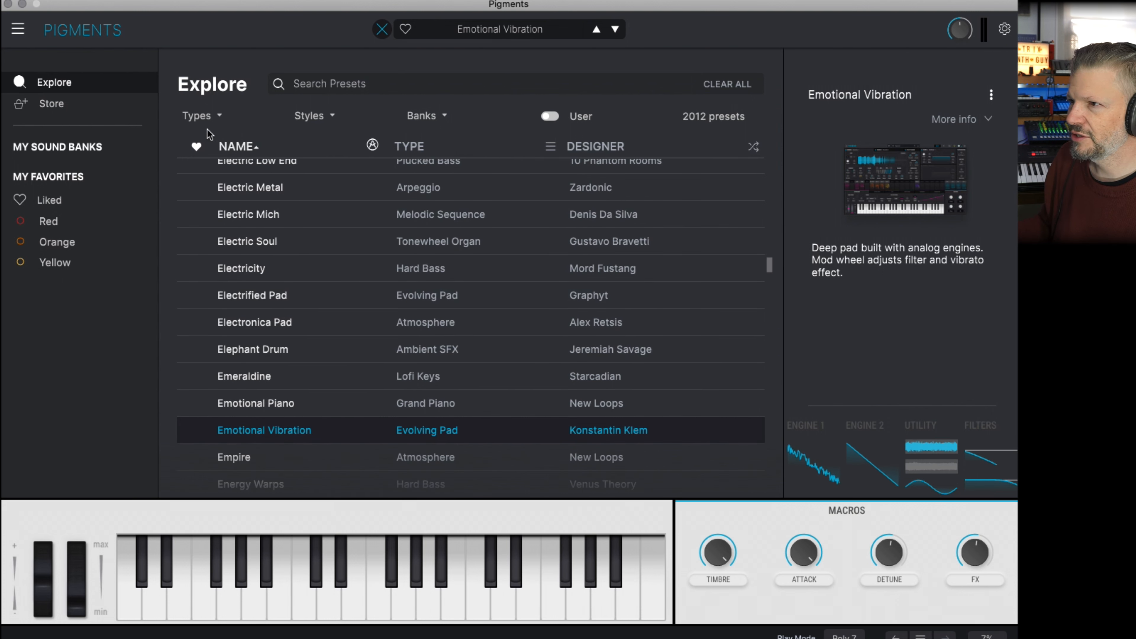
pyautogui.click(422, 116)
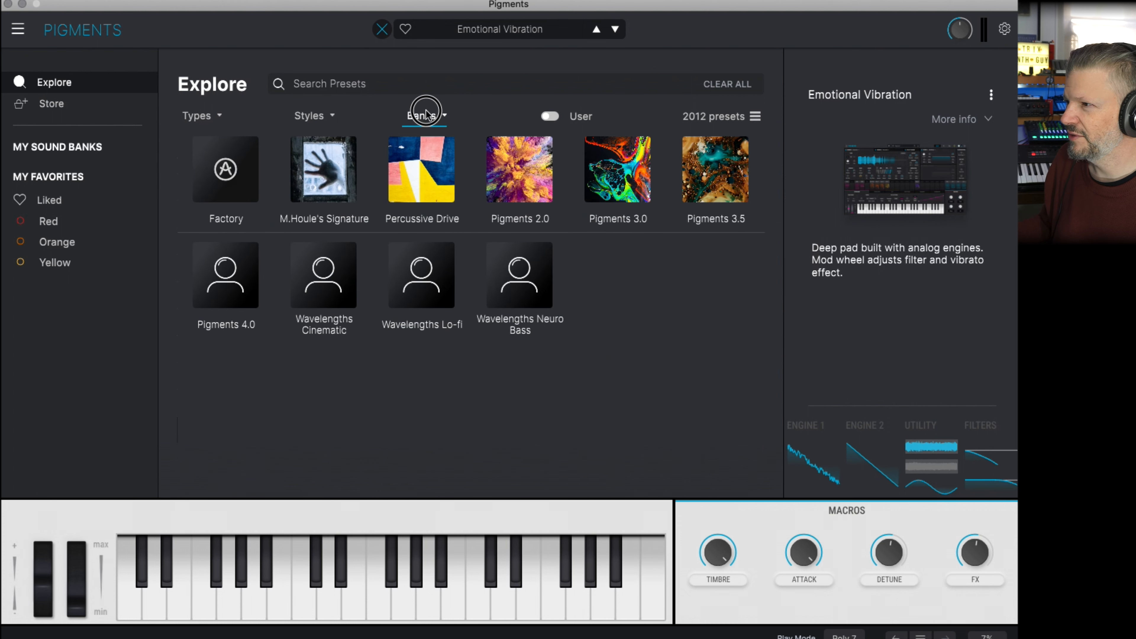
pyautogui.click(436, 248)
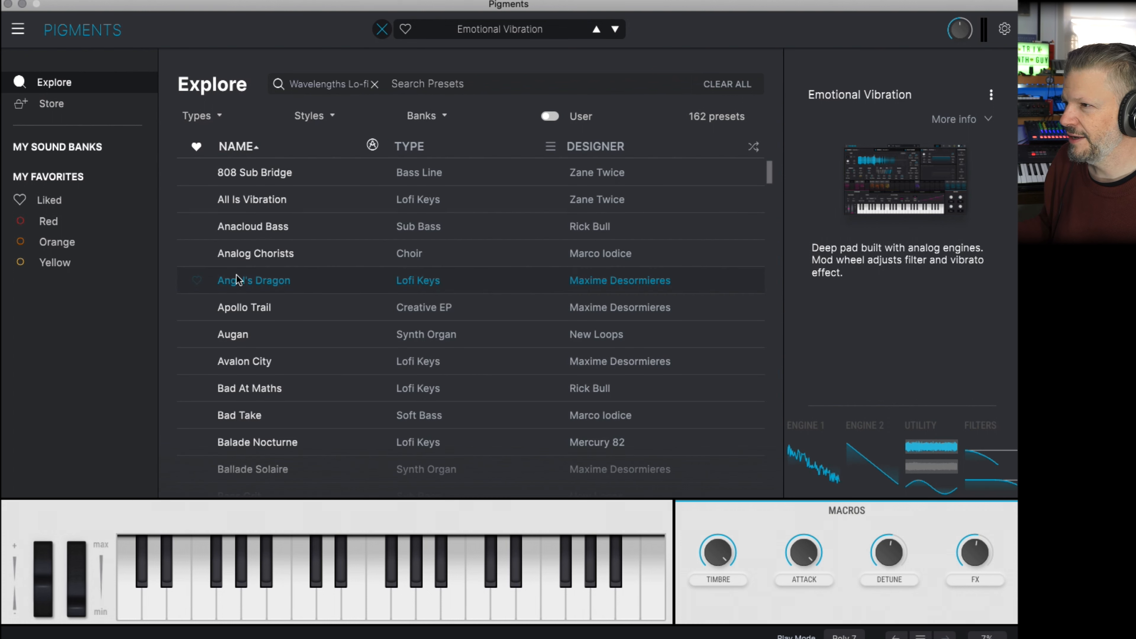
pyautogui.click(291, 255)
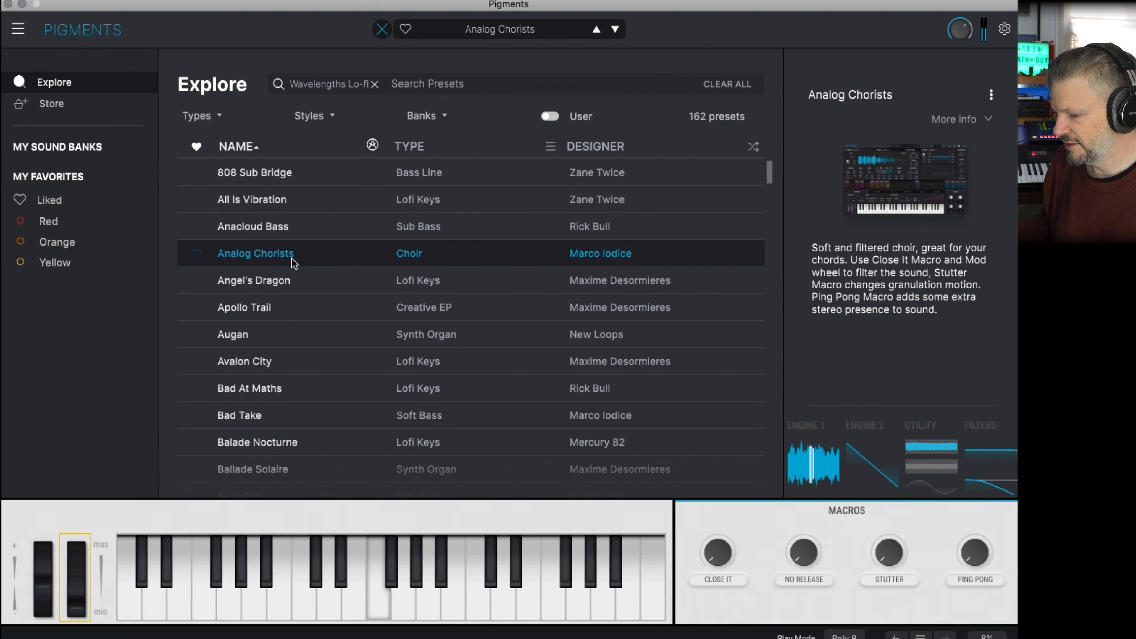
pyautogui.click(330, 272)
pyautogui.scroll(-3, 336, 416)
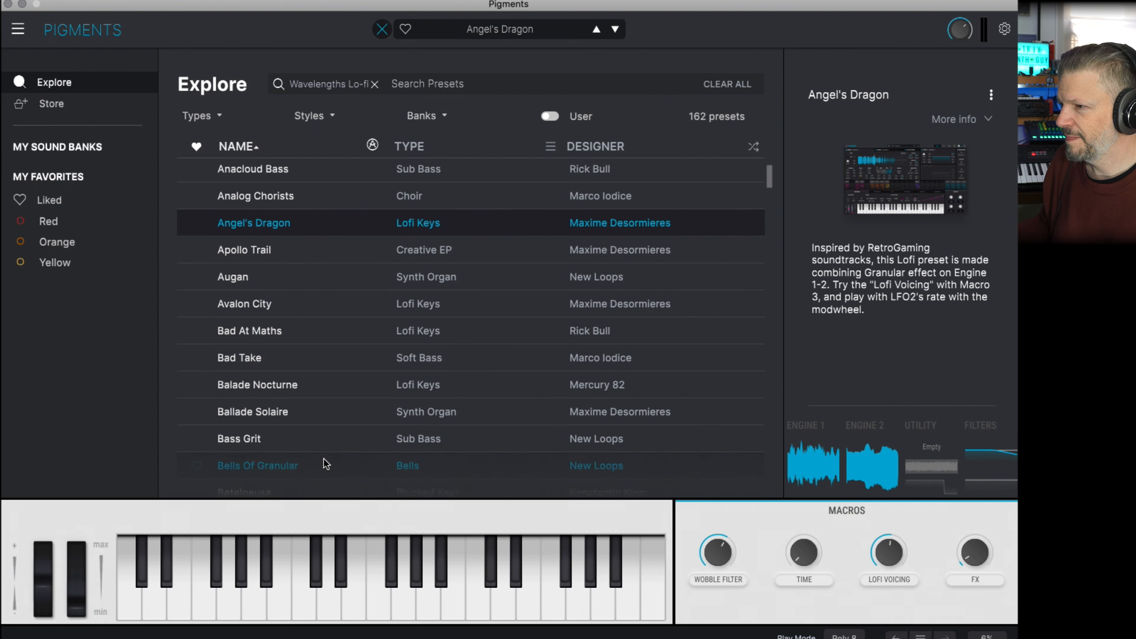
# - Audition the Wavelengths Lo-fi presets Bass Grit, Bells Of Granular, Brass Dust and Brittle Piano
pyautogui.click(337, 417)
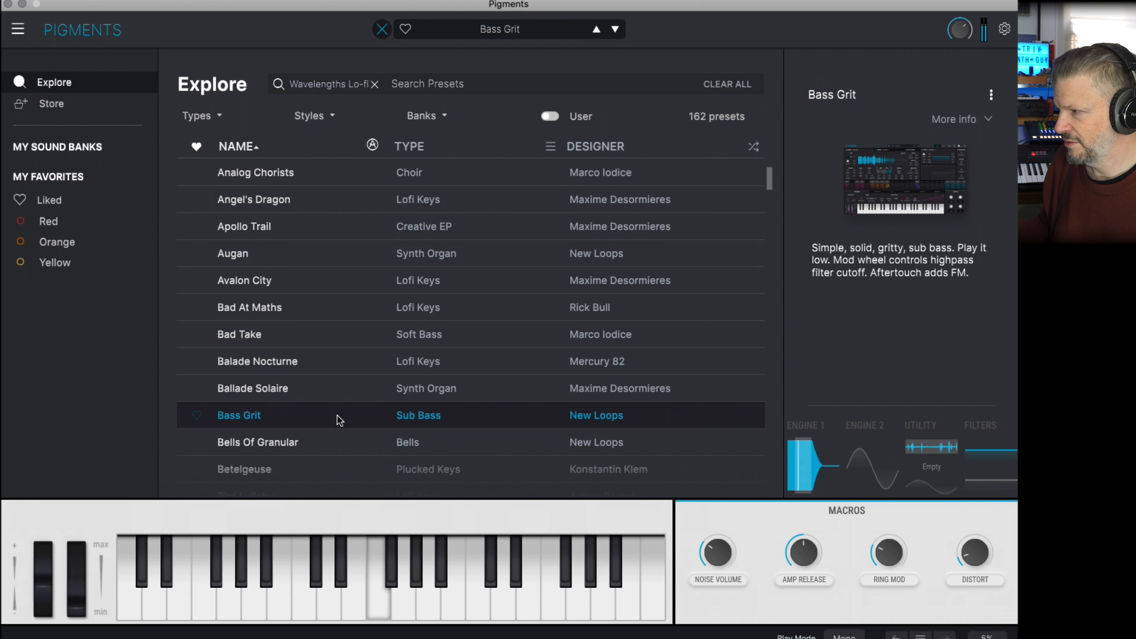
pyautogui.click(339, 441)
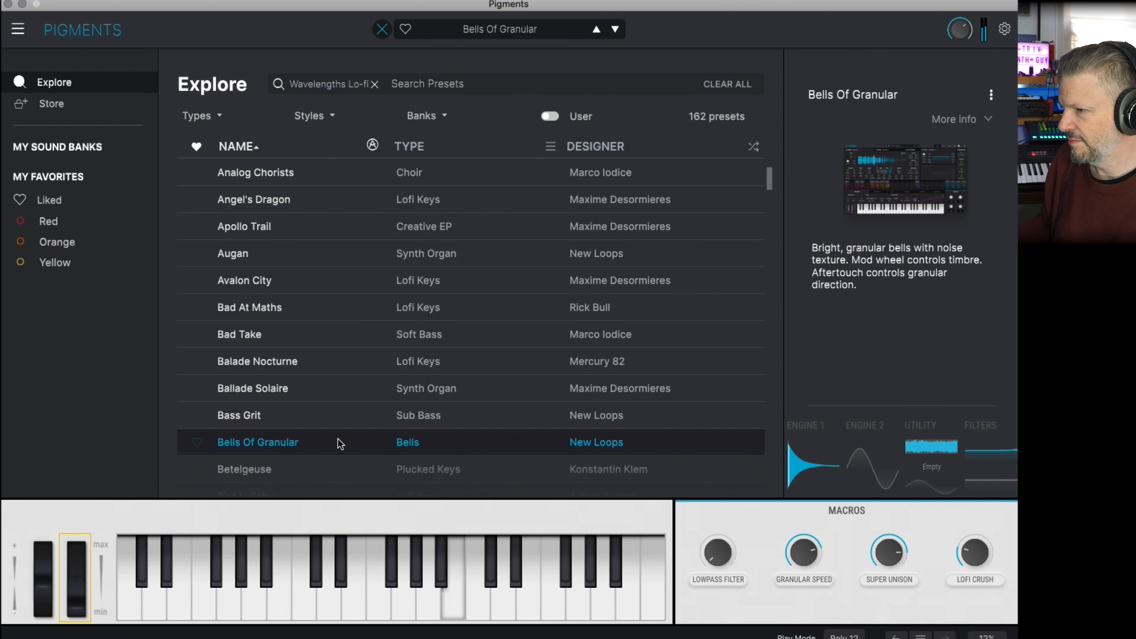
pyautogui.scroll(-5, 338, 442)
pyautogui.click(353, 406)
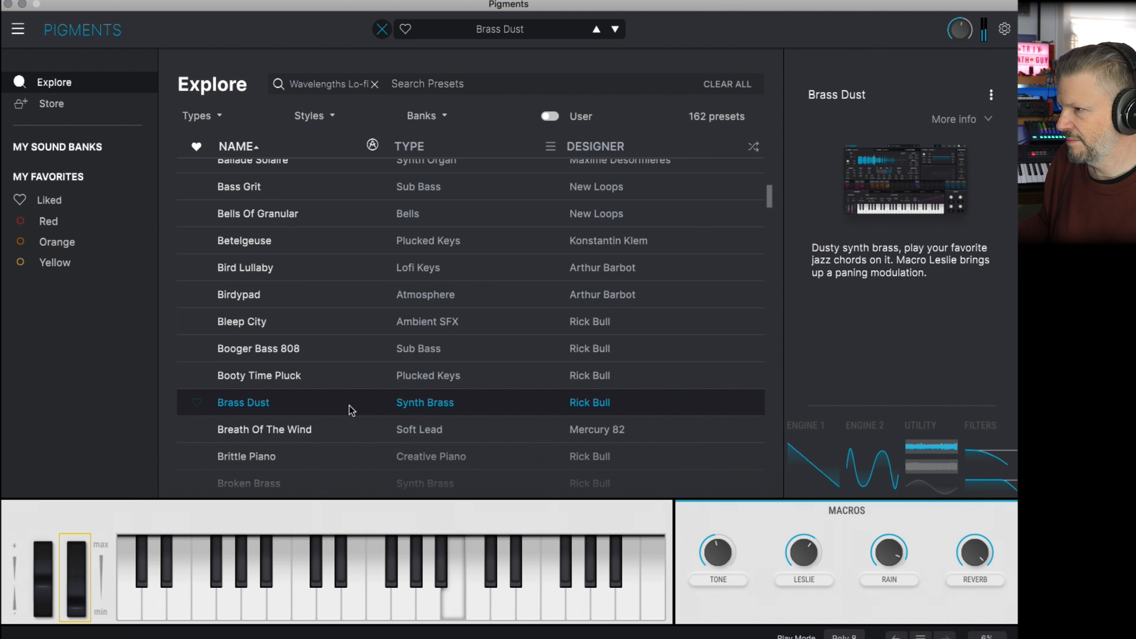
pyautogui.click(356, 446)
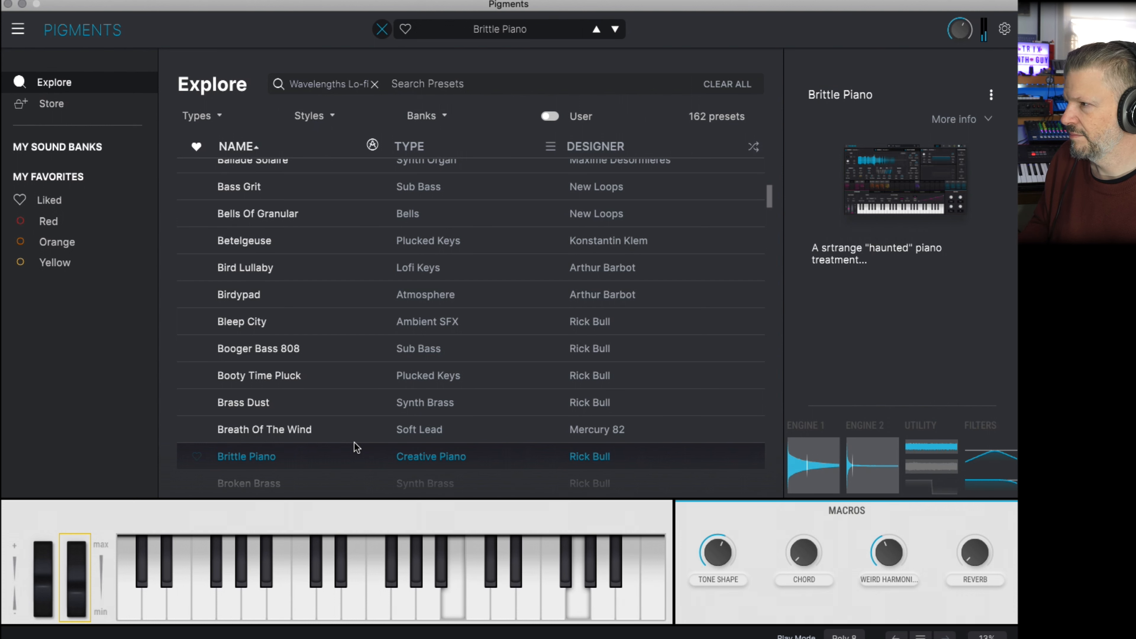
# - Audition the Wavelengths Lo-fi presets City Nightlife, Choral Spirits, Deep Blue and Deep Ocean
pyautogui.scroll(-5, 355, 447)
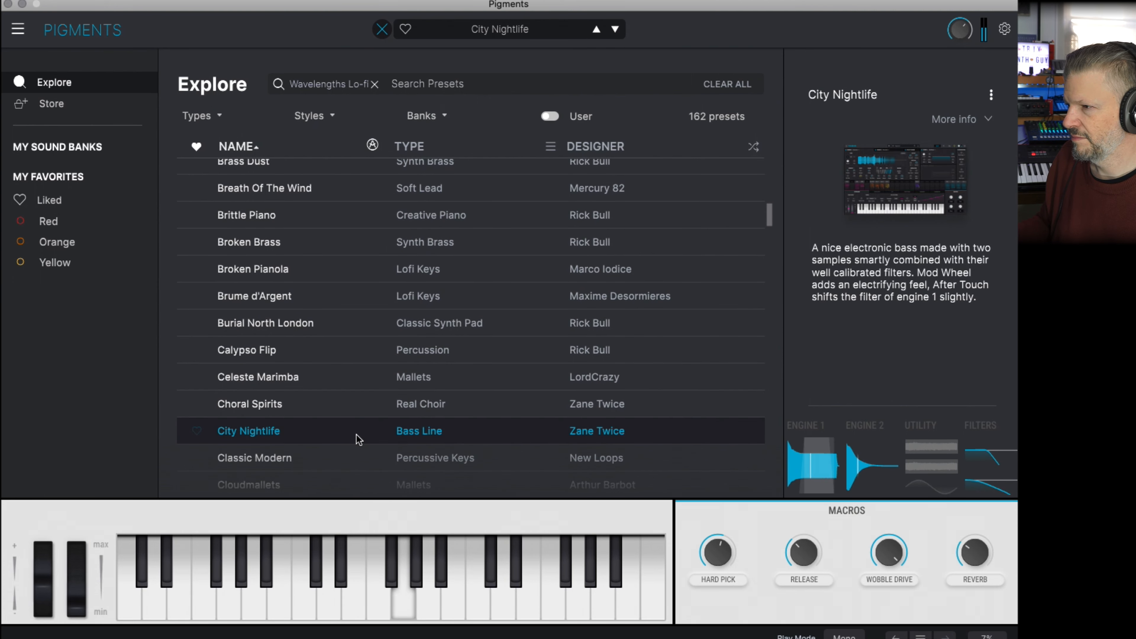
pyautogui.click(351, 403)
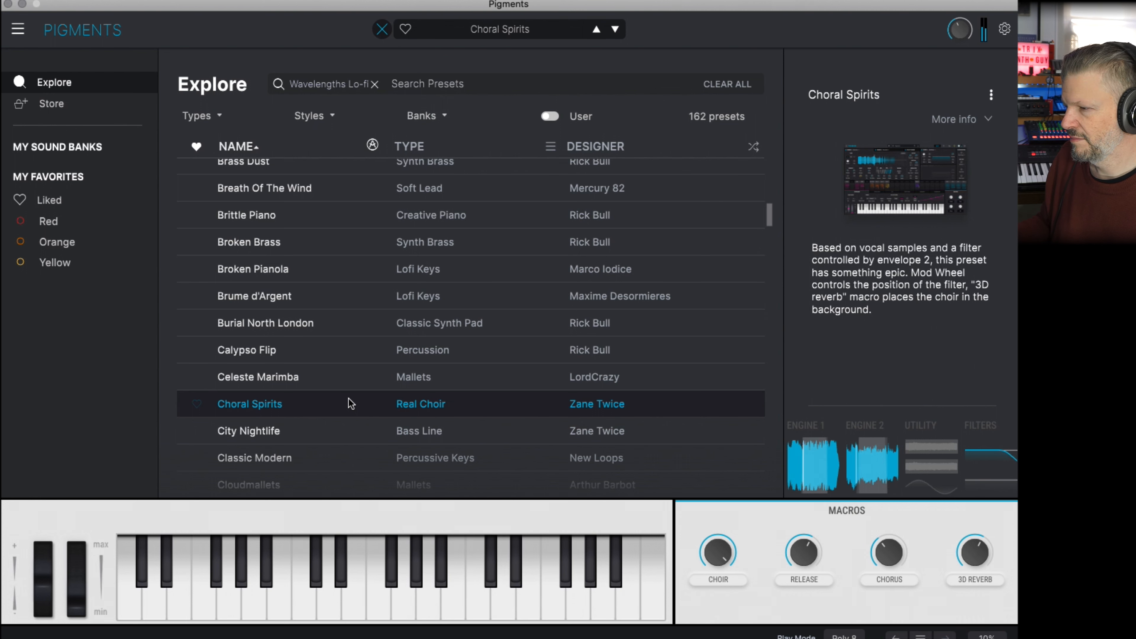
pyautogui.scroll(-5, 351, 402)
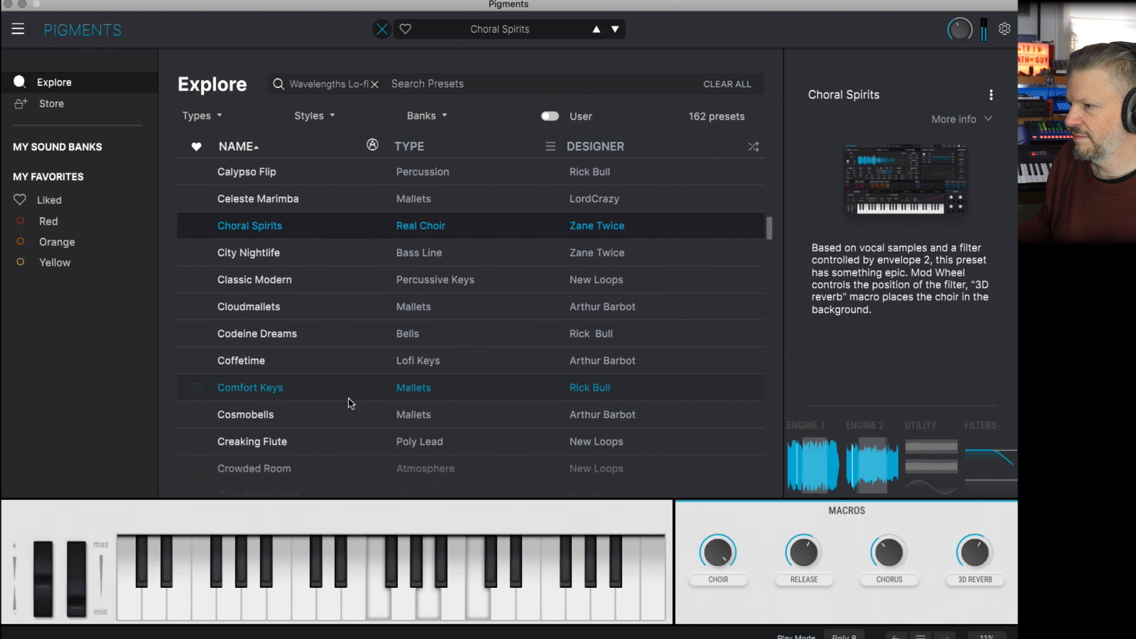
pyautogui.click(351, 362)
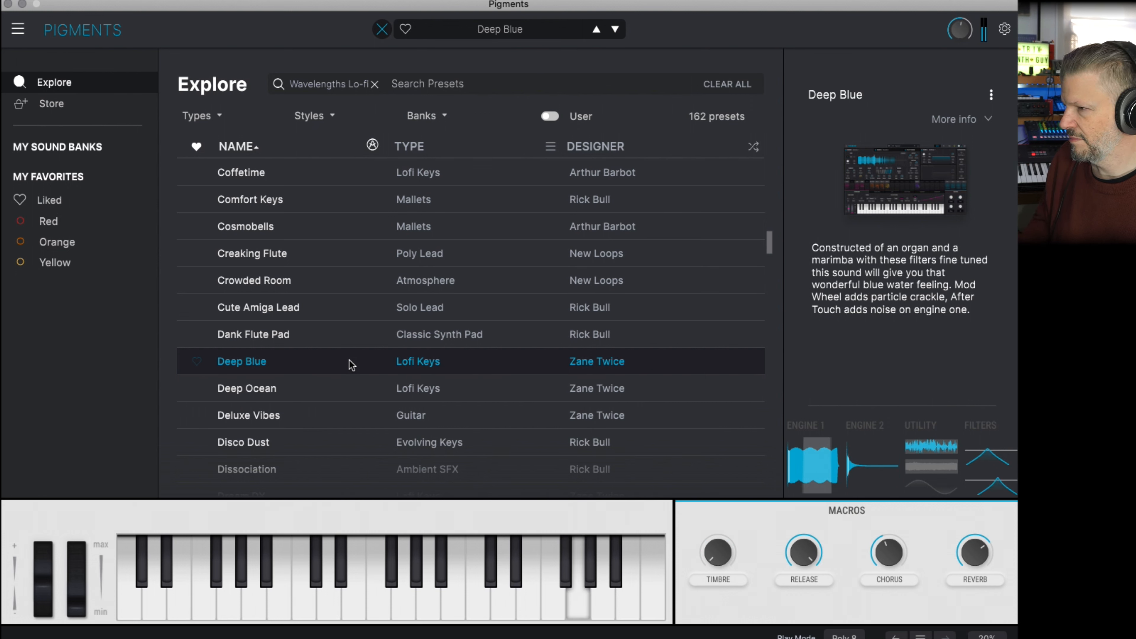
pyautogui.click(350, 388)
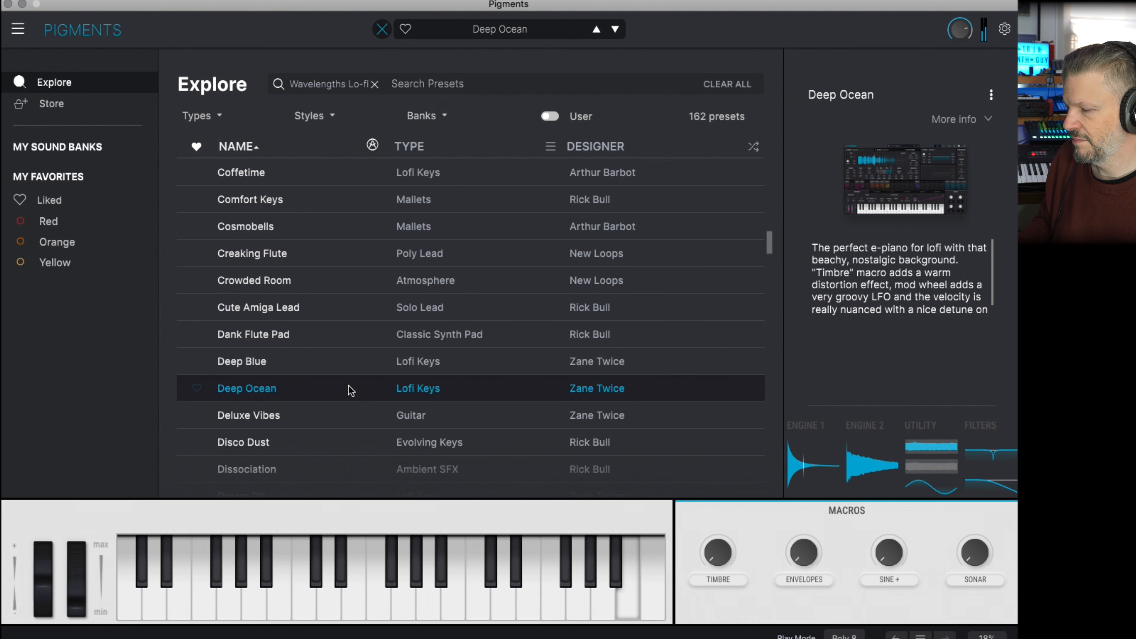
# - Go through the Wavelengths Lo-fi presets one by one to Goblin Valley, and audition Guitar Piano Seq
pyautogui.press('Down')
pyautogui.press('Down')
pyautogui.press('Down')
pyautogui.press('Down')
pyautogui.press('Down')
pyautogui.press('Down')
pyautogui.press('Down')
pyautogui.press('Down')
pyautogui.press('Down')
pyautogui.press('Down')
pyautogui.press('Down')
pyautogui.press('Down')
pyautogui.press('Down')
pyautogui.press('Down')
pyautogui.press('Down')
pyautogui.press('Down')
pyautogui.press('Down')
pyautogui.press('Down')
pyautogui.press('Down')
pyautogui.press('Down')
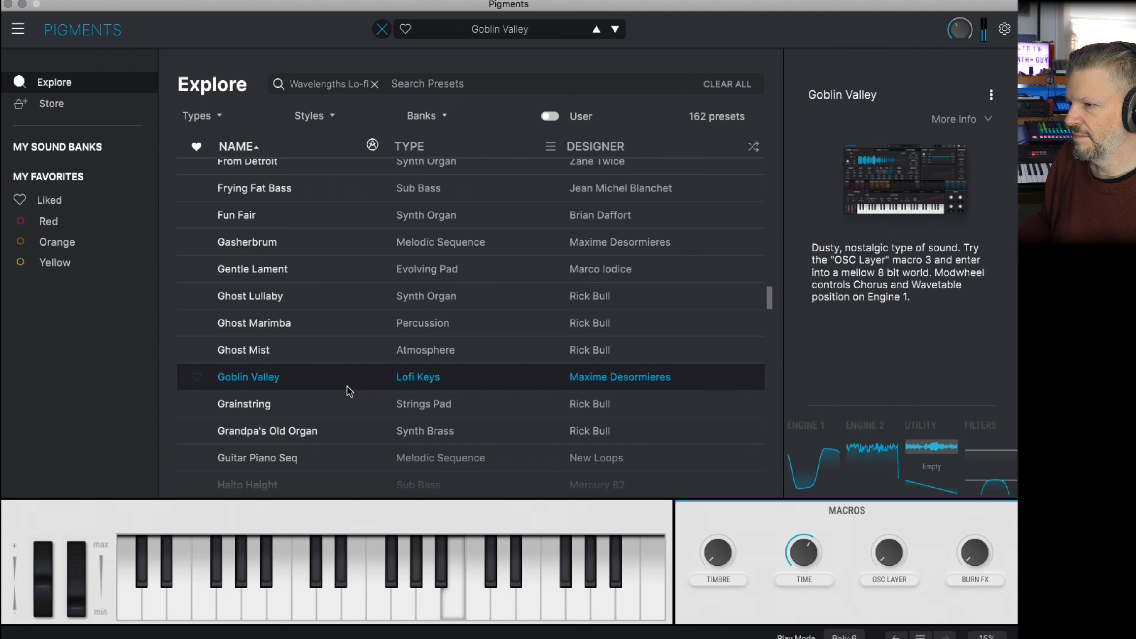
pyautogui.click(348, 460)
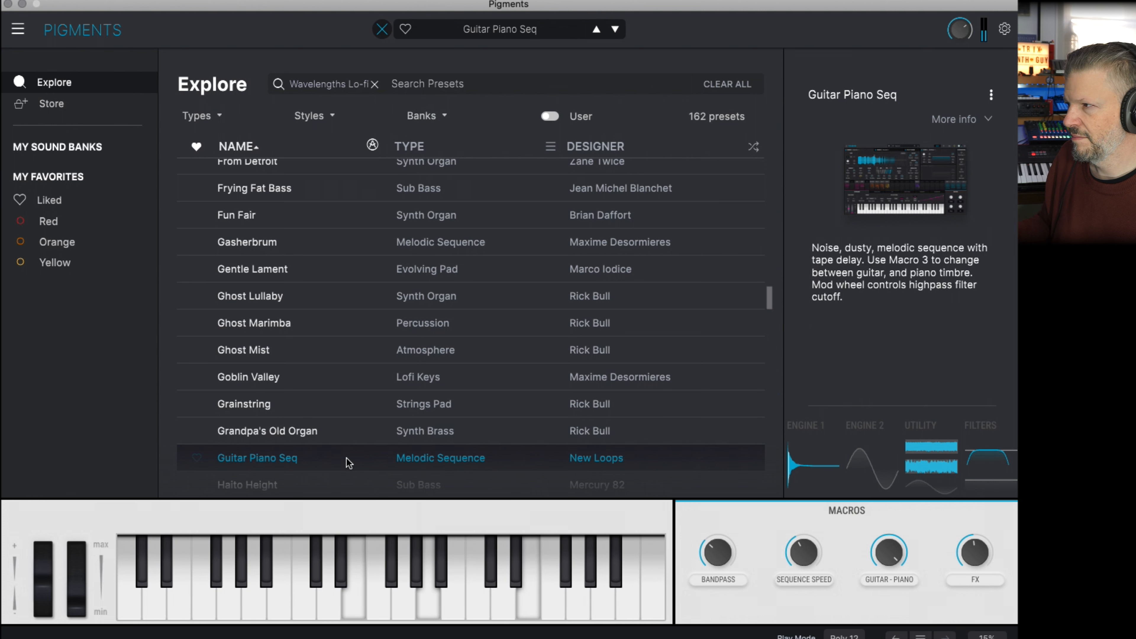
# - Switch the bank filter to Wavelengths Neuro Bass and audition the Angry Dawg and Angry Program presets
pyautogui.click(374, 85)
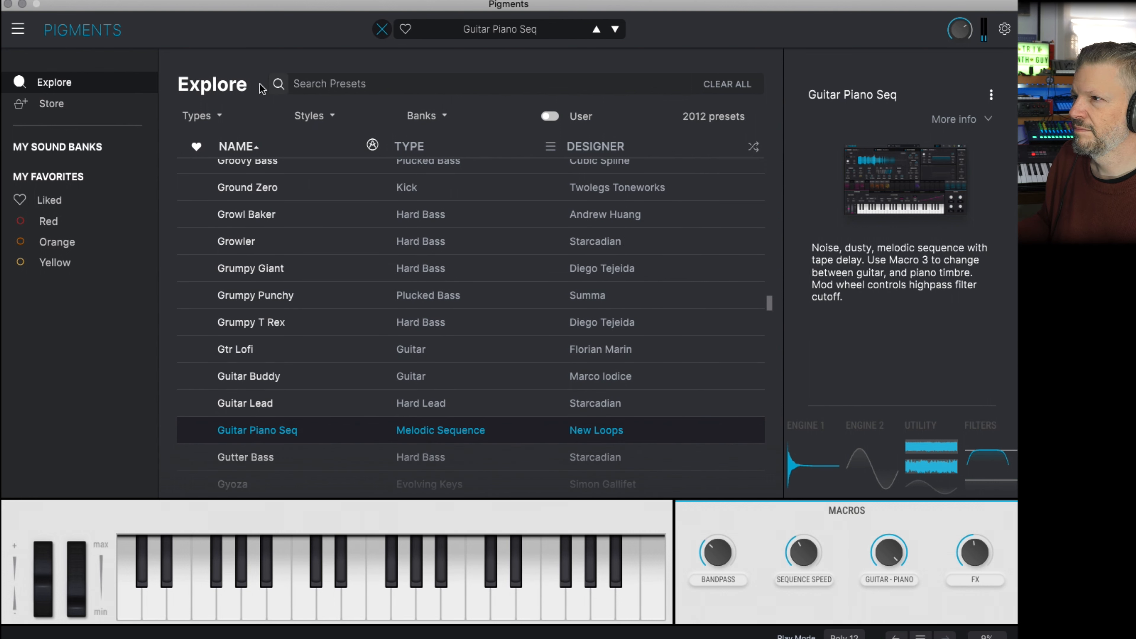
pyautogui.click(420, 117)
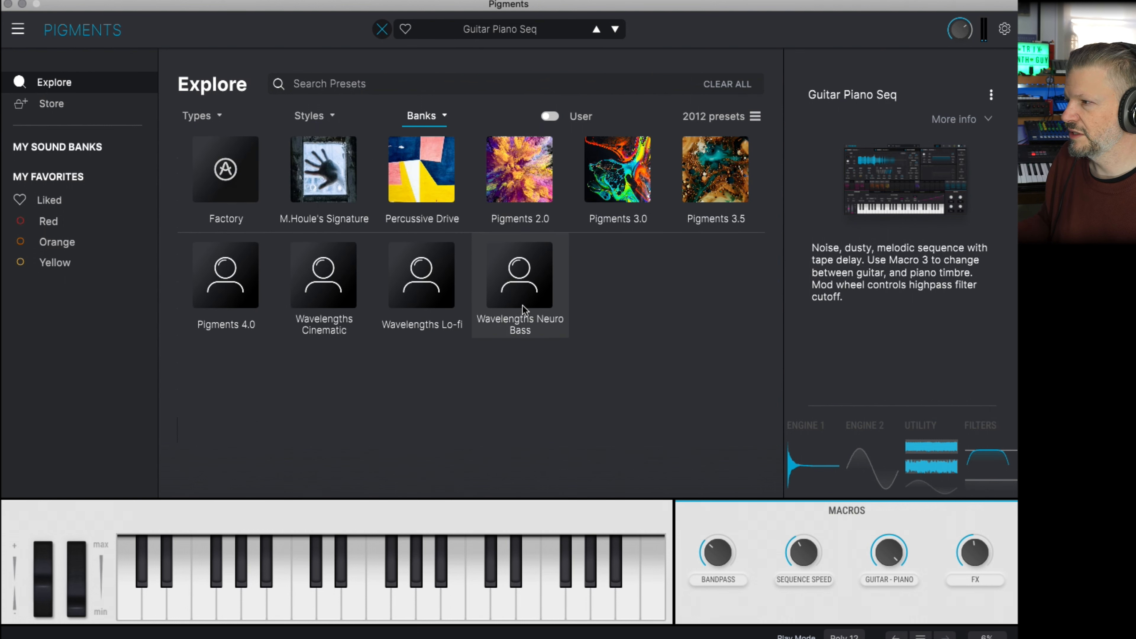
pyautogui.click(521, 286)
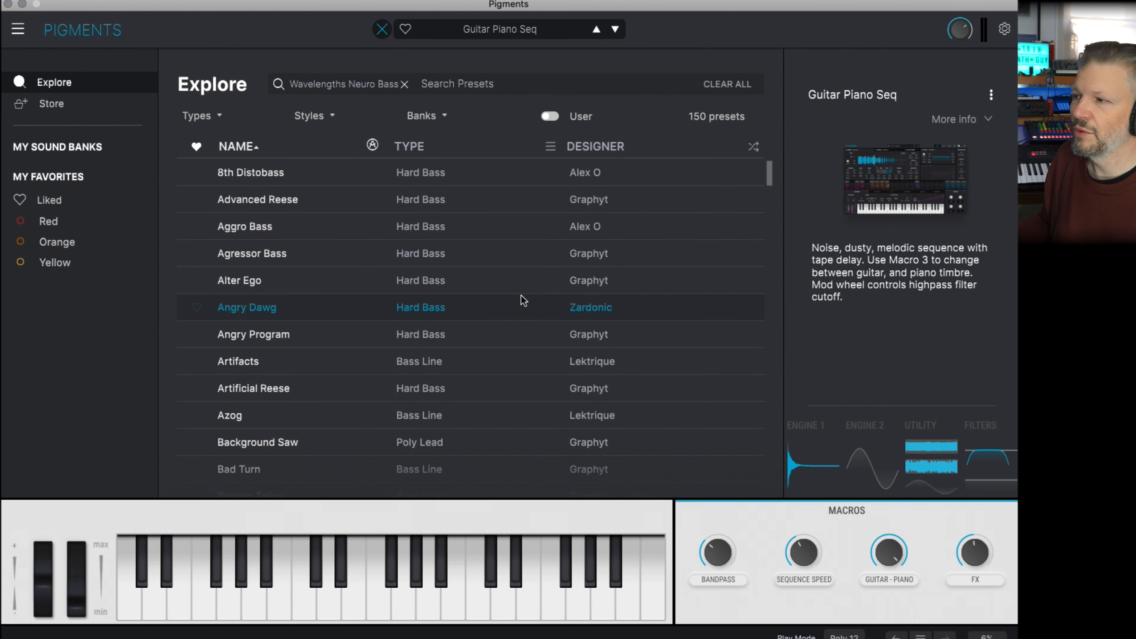
pyautogui.click(473, 314)
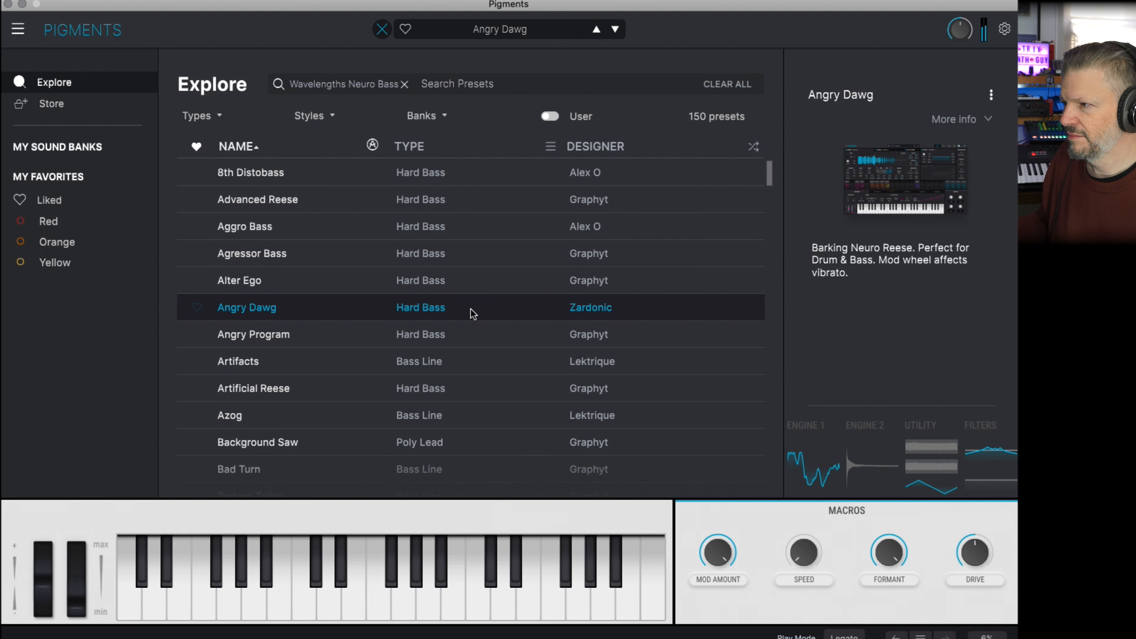
pyautogui.click(473, 336)
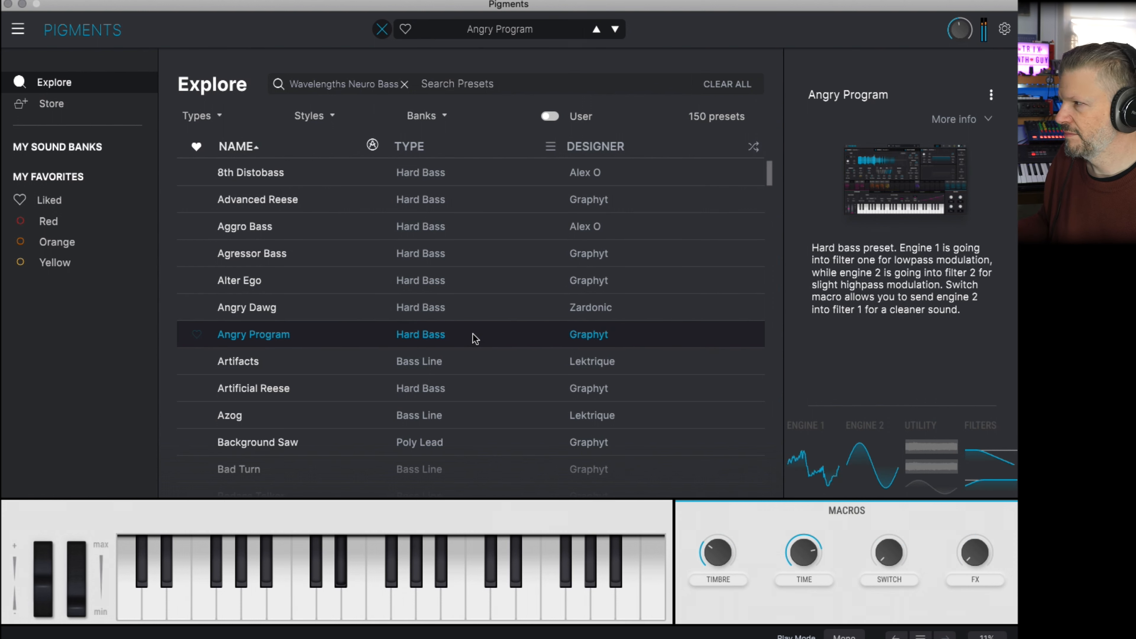
# - Audition the Wavelengths Neuro Bass presets Agressor Bass, Advanced Reese, Artificial Reese, Dragonscales and Dissonant Arp
pyautogui.click(464, 253)
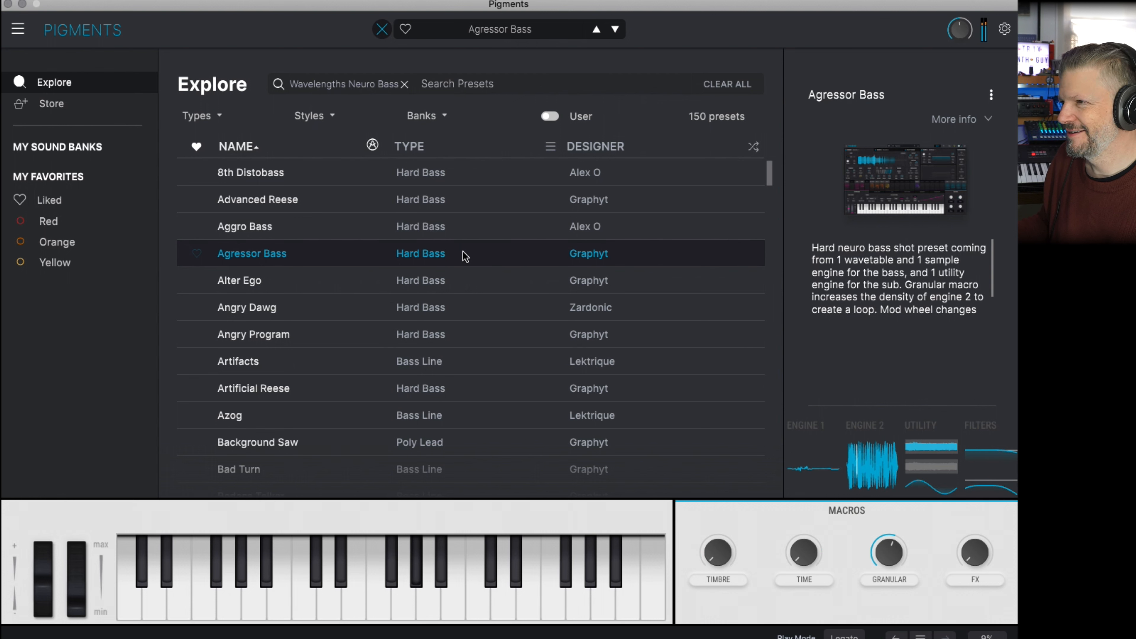
pyautogui.click(466, 201)
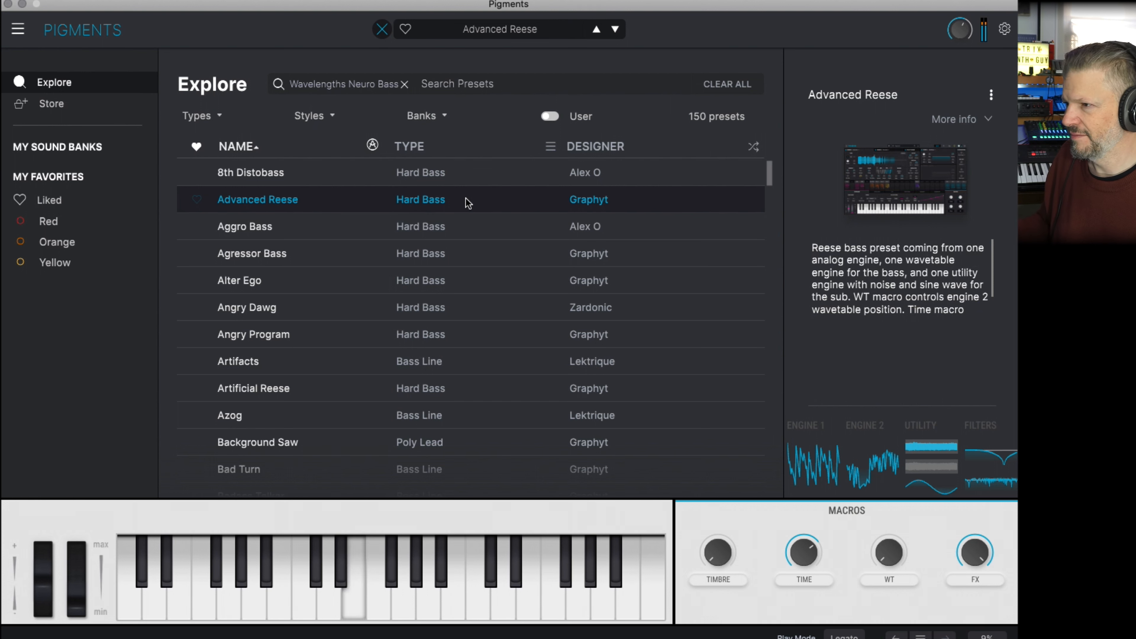
pyautogui.click(468, 389)
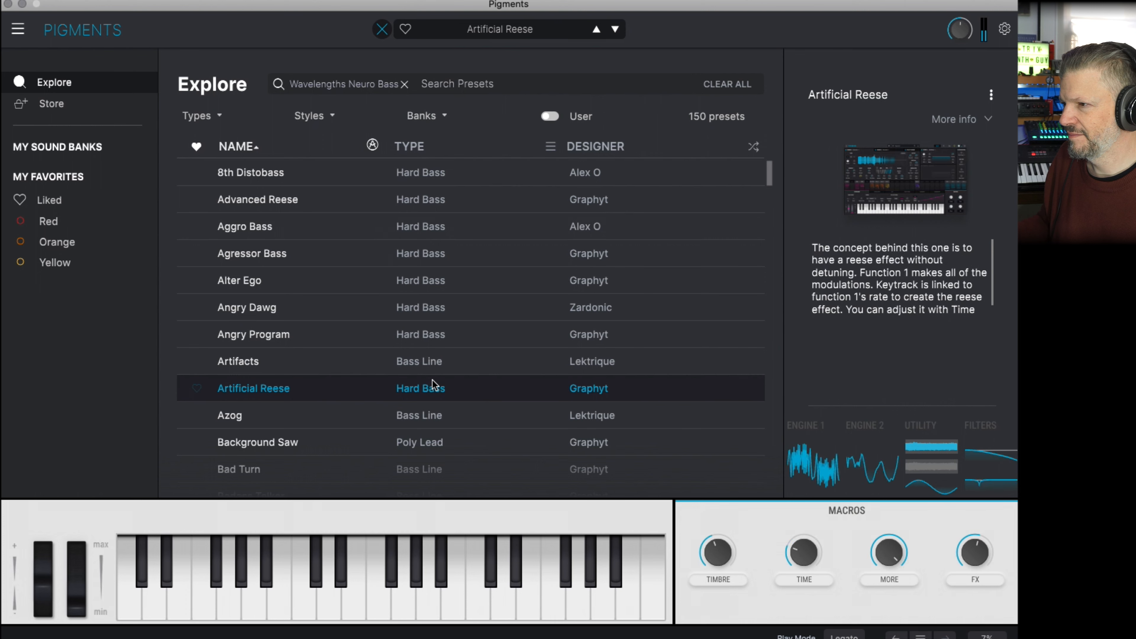
pyautogui.scroll(-5, 468, 396)
pyautogui.click(468, 396)
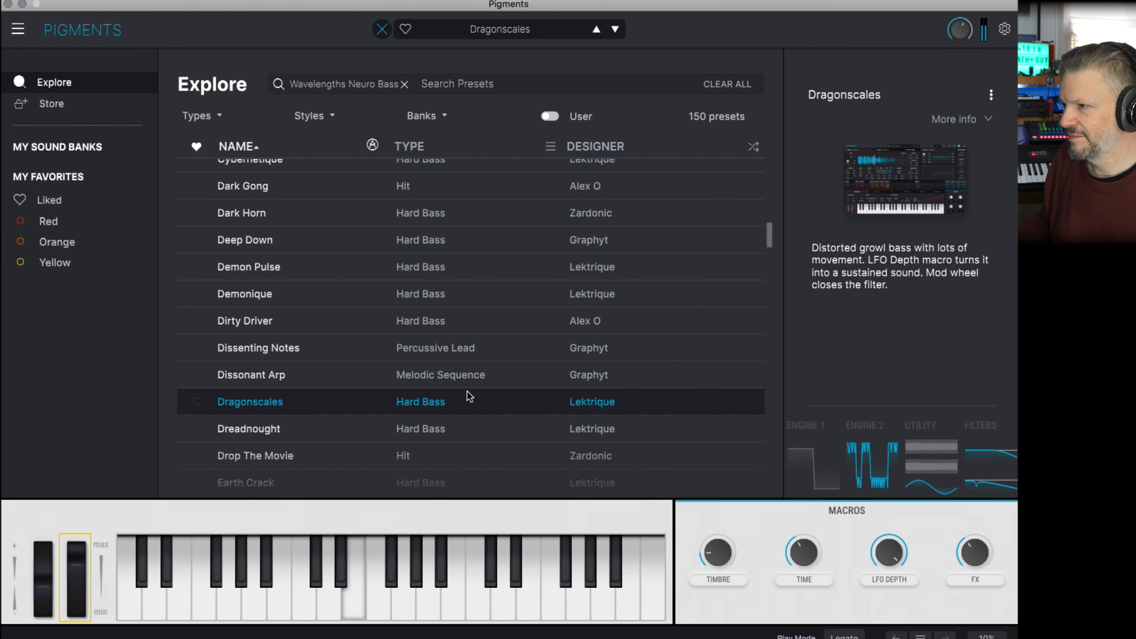
pyautogui.click(475, 376)
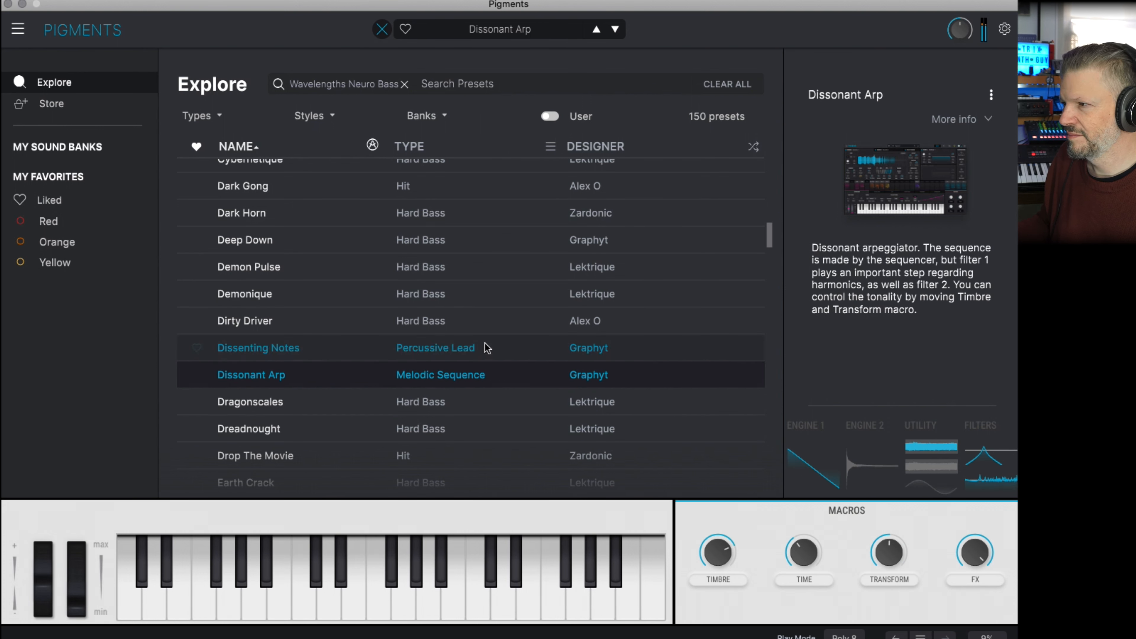
# - Audition the Wavelengths Neuro Bass presets Demonique, Dirty Driver, Grawler, Gravedigger and Gigantique
pyautogui.click(486, 300)
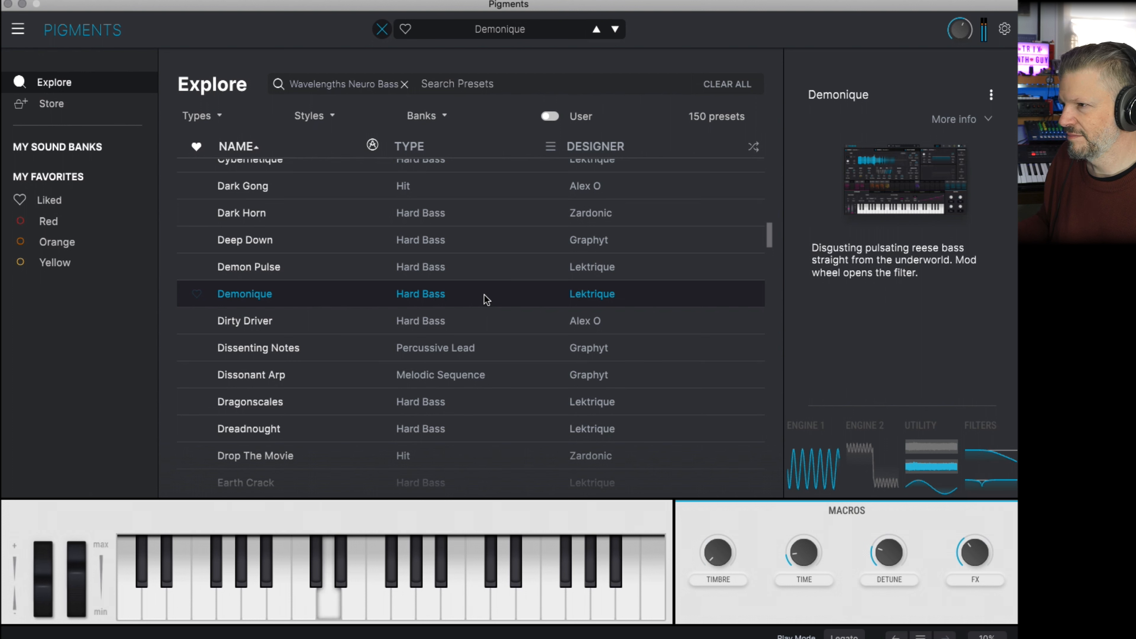
pyautogui.click(484, 324)
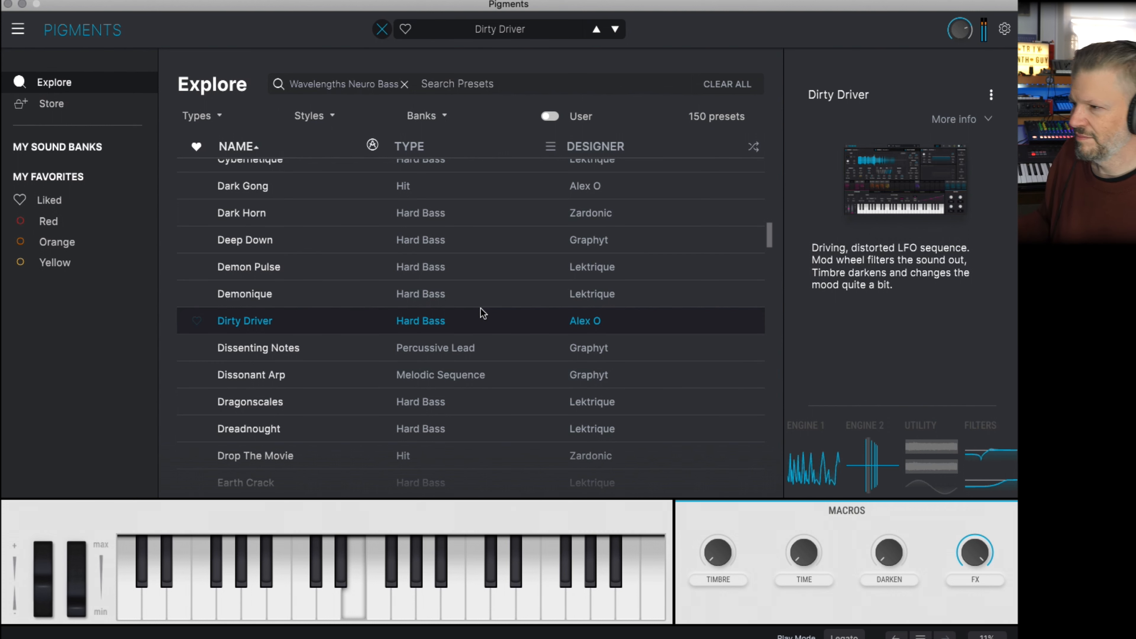
pyautogui.scroll(-10, 480, 308)
pyautogui.click(480, 305)
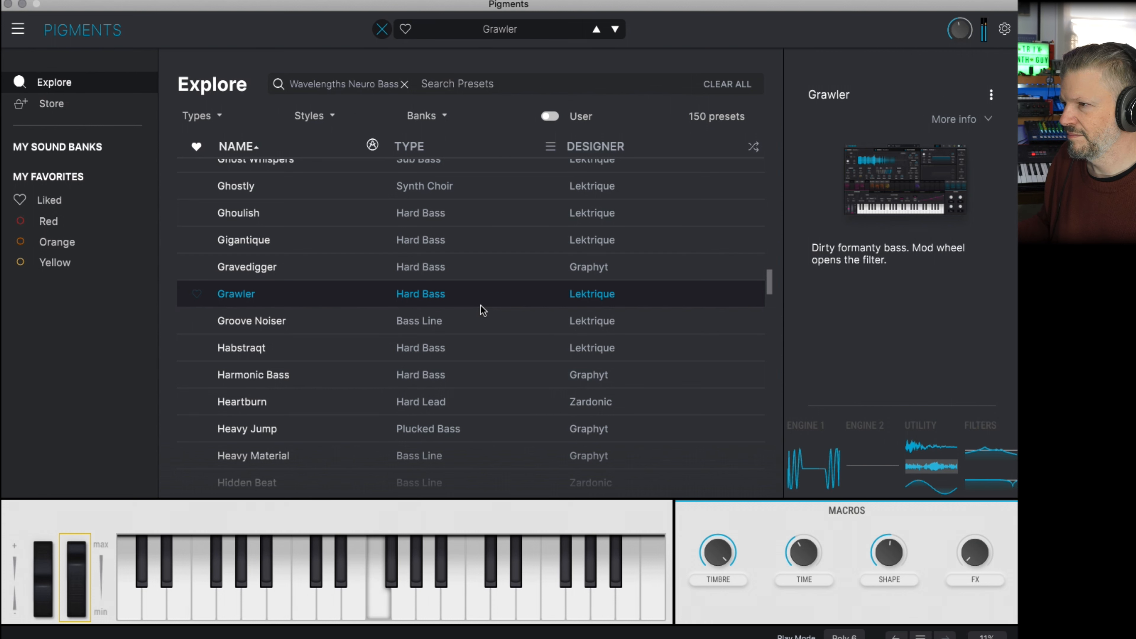
pyautogui.click(495, 268)
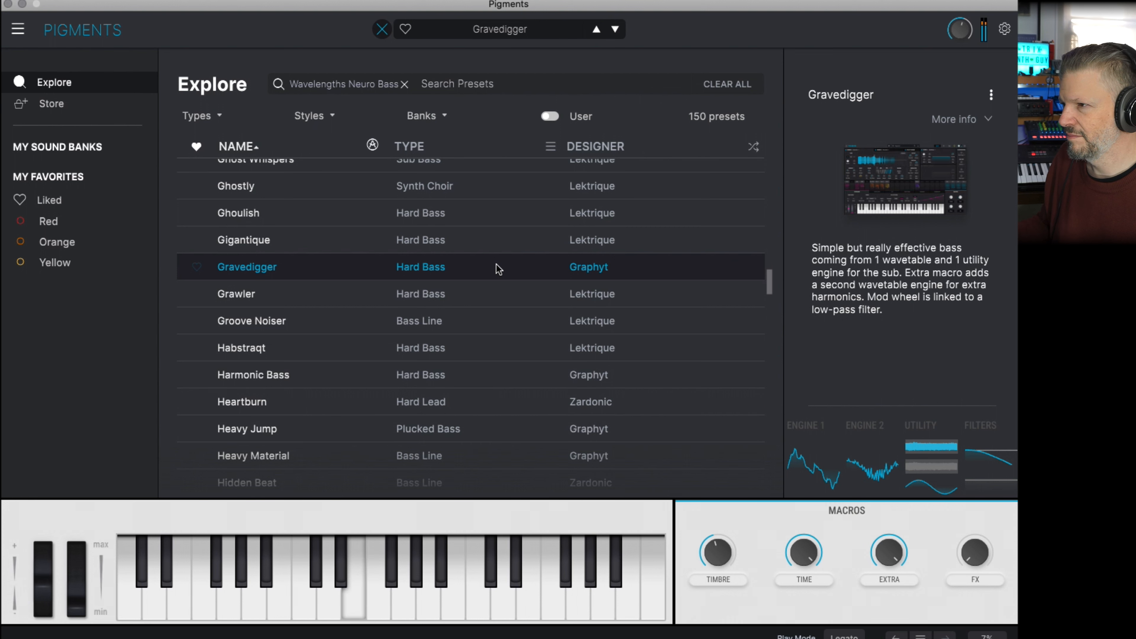
pyautogui.click(501, 241)
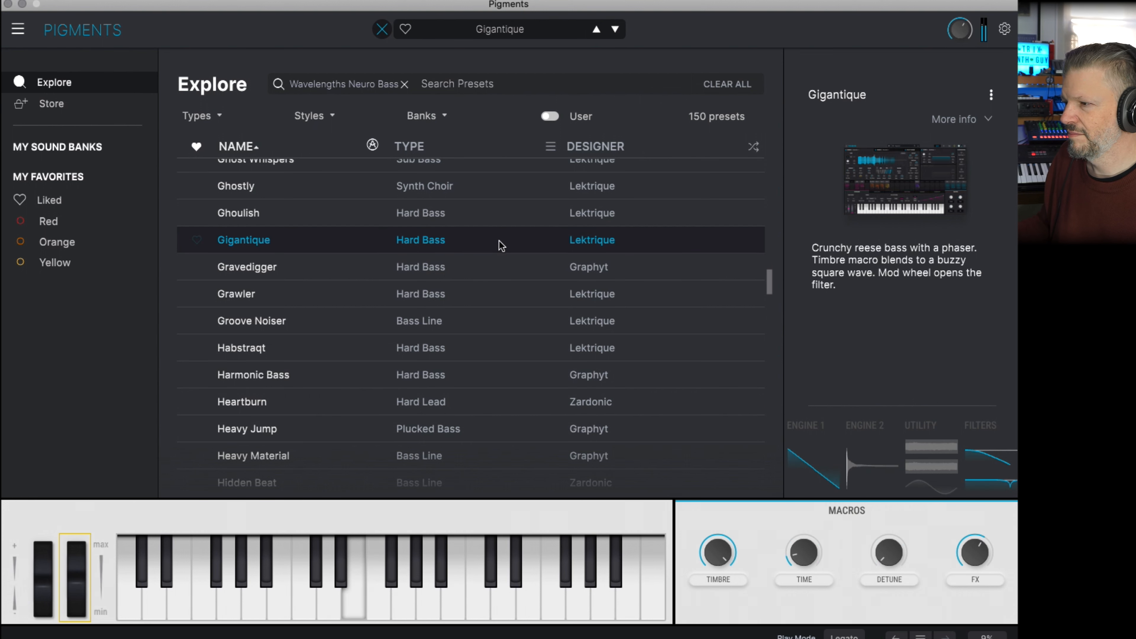
# - Audition the Wavelengths Neuro Bass presets Hoover Damn, Hypnotiq, Mean Keytarist and Mecha Bass
pyautogui.scroll(-7, 500, 244)
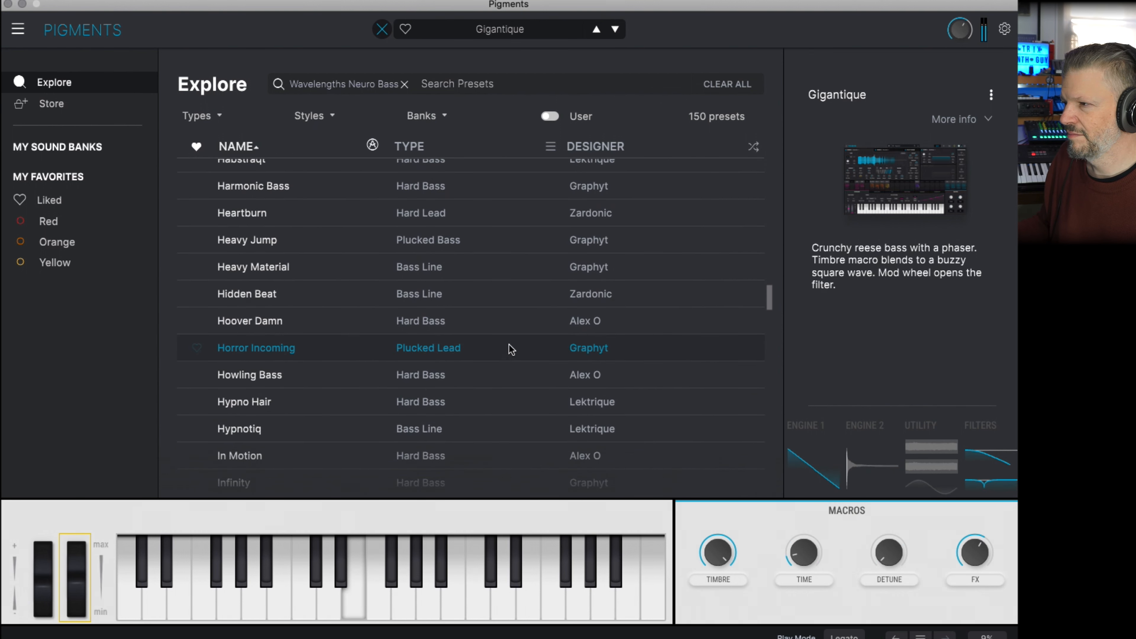
pyautogui.click(511, 330)
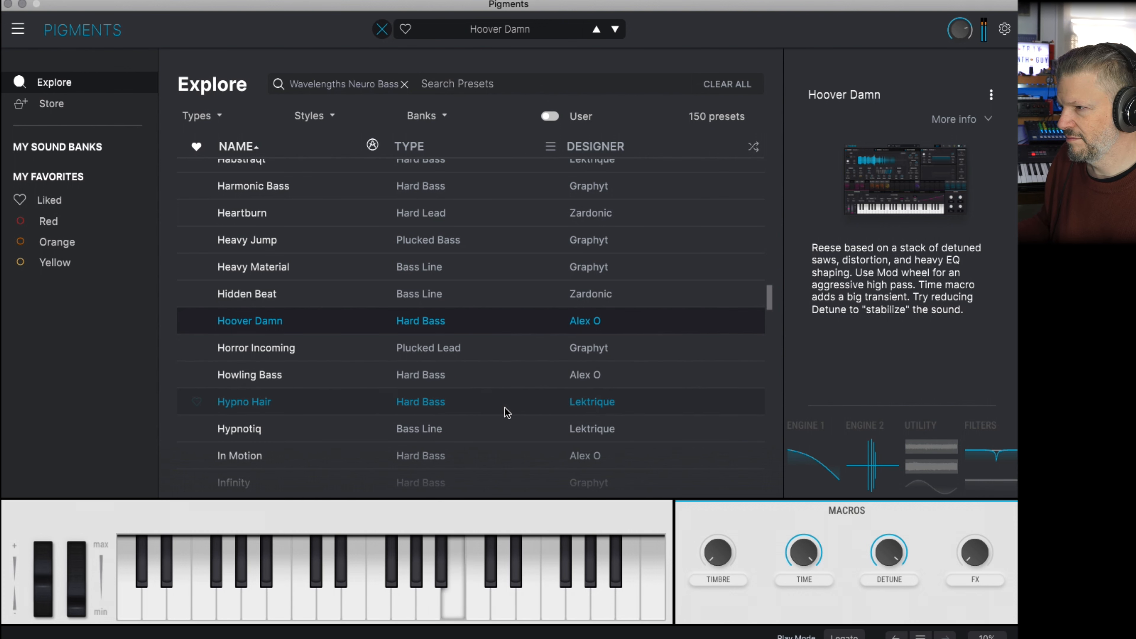
pyautogui.click(504, 423)
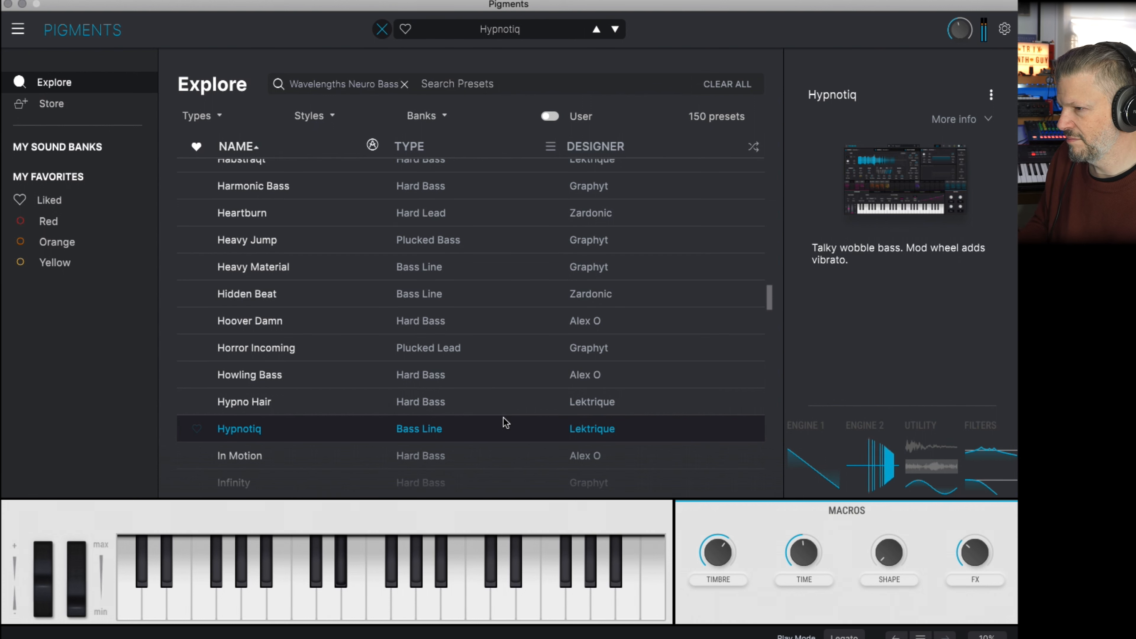
pyautogui.scroll(-10, 504, 423)
pyautogui.click(511, 378)
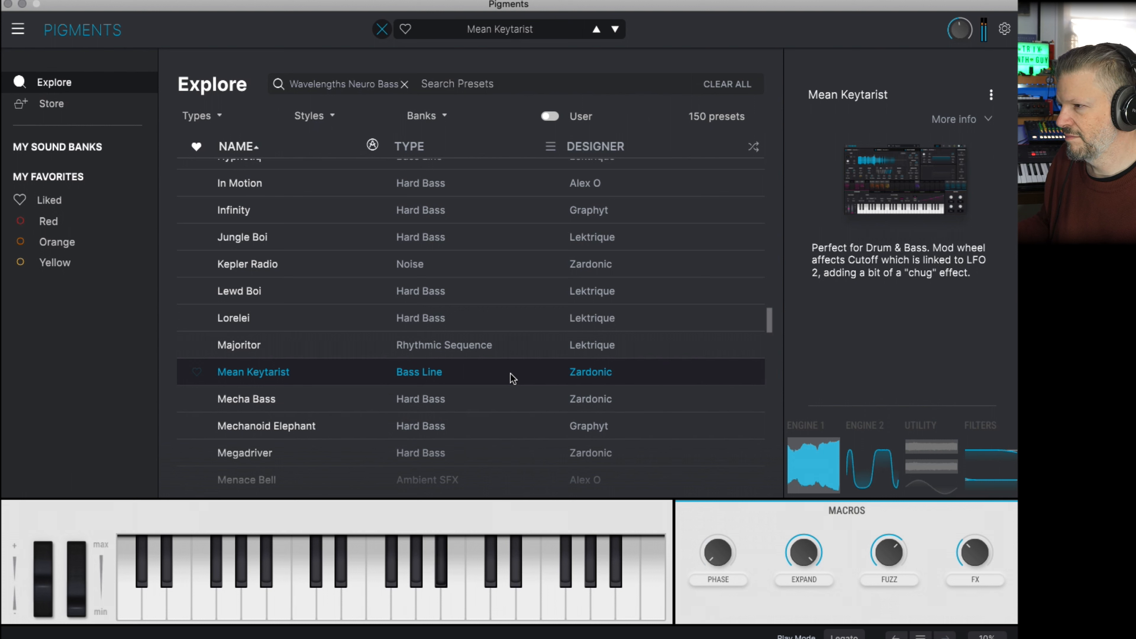
pyautogui.click(492, 403)
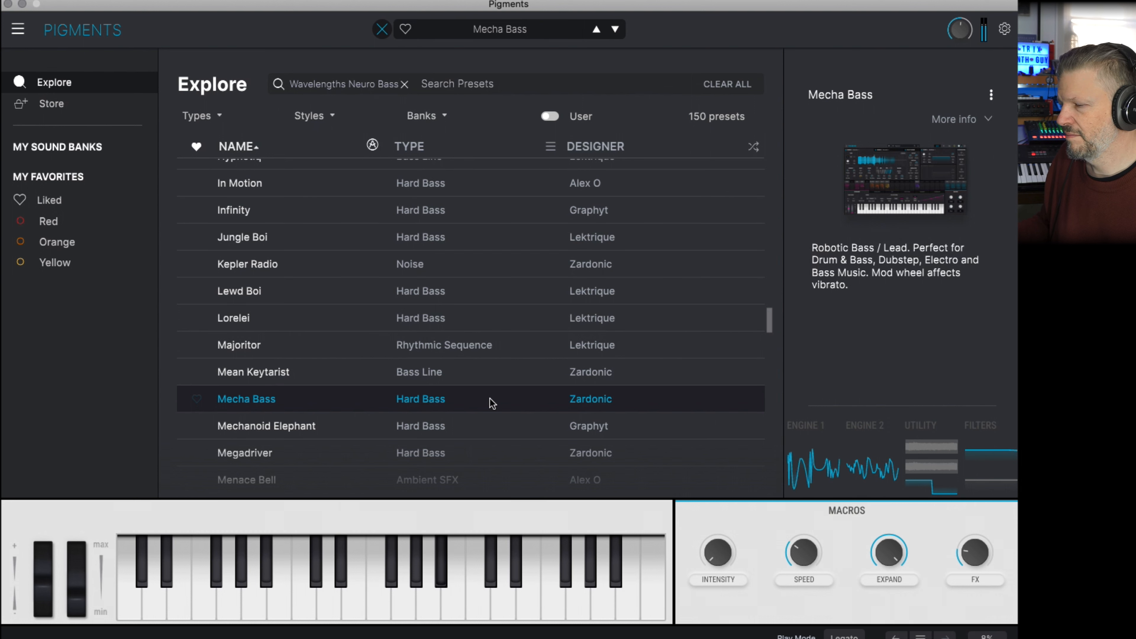
# - Audition the Wavelengths Neuro Bass presets Neuro Experiment and Noisy Sub Smasher
pyautogui.scroll(-3, 492, 403)
pyautogui.scroll(-5, 492, 404)
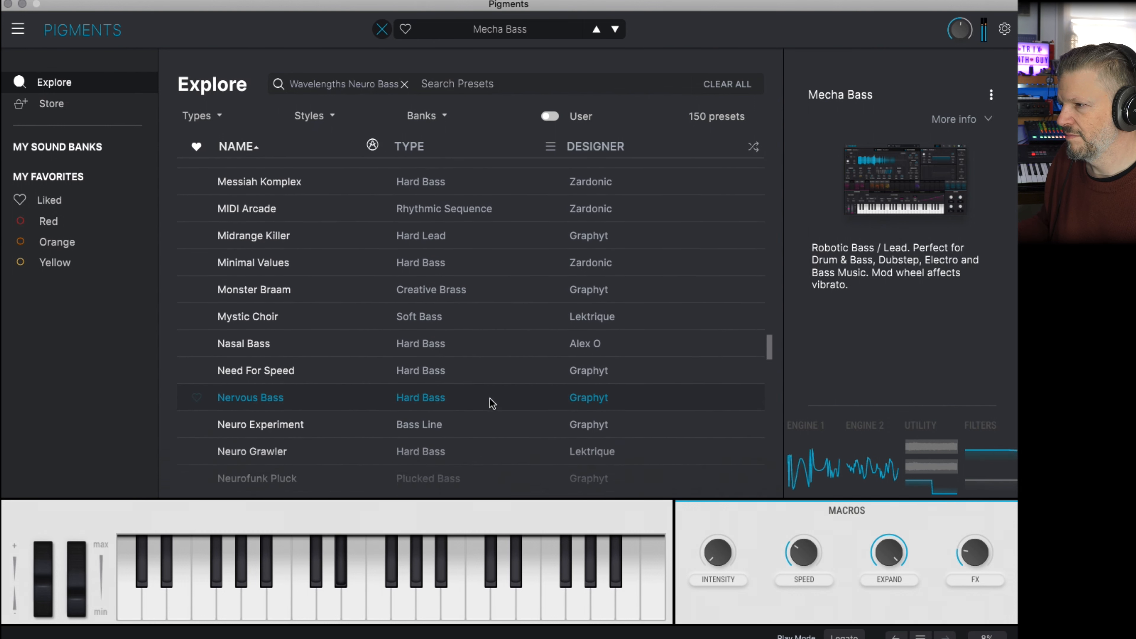
pyautogui.click(492, 402)
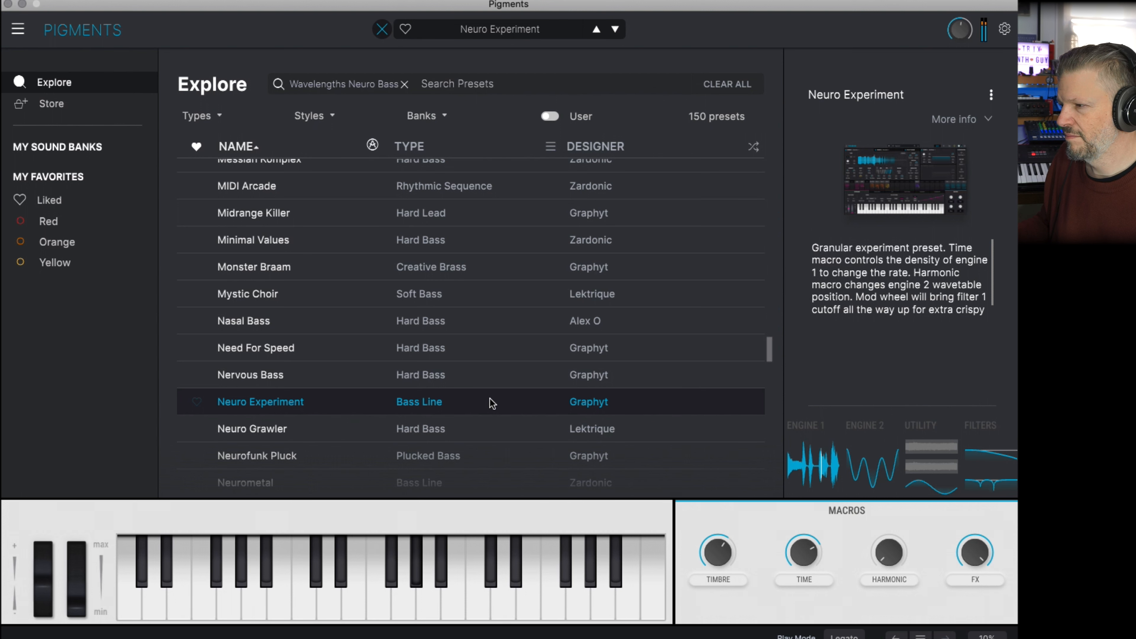
pyautogui.scroll(-7, 492, 403)
pyautogui.click(492, 401)
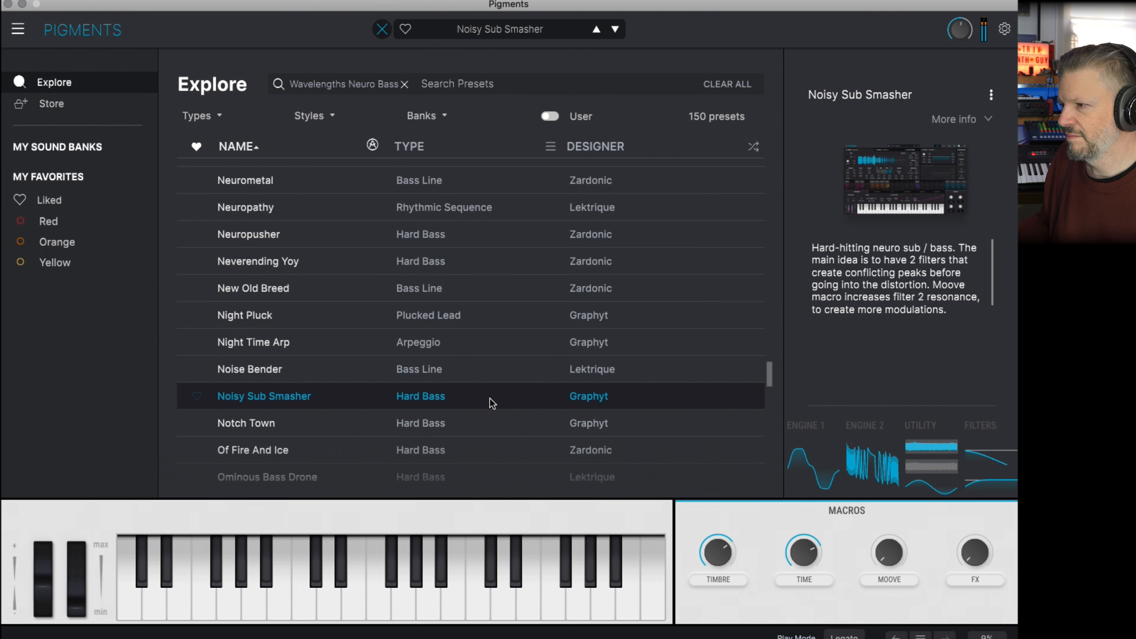
# - Audition the presets Skull Crusher, Slappi, Slow Down Metallic and Swarm Train, and load one more preset from further down the list
pyautogui.scroll(-10, 493, 403)
pyautogui.click(492, 405)
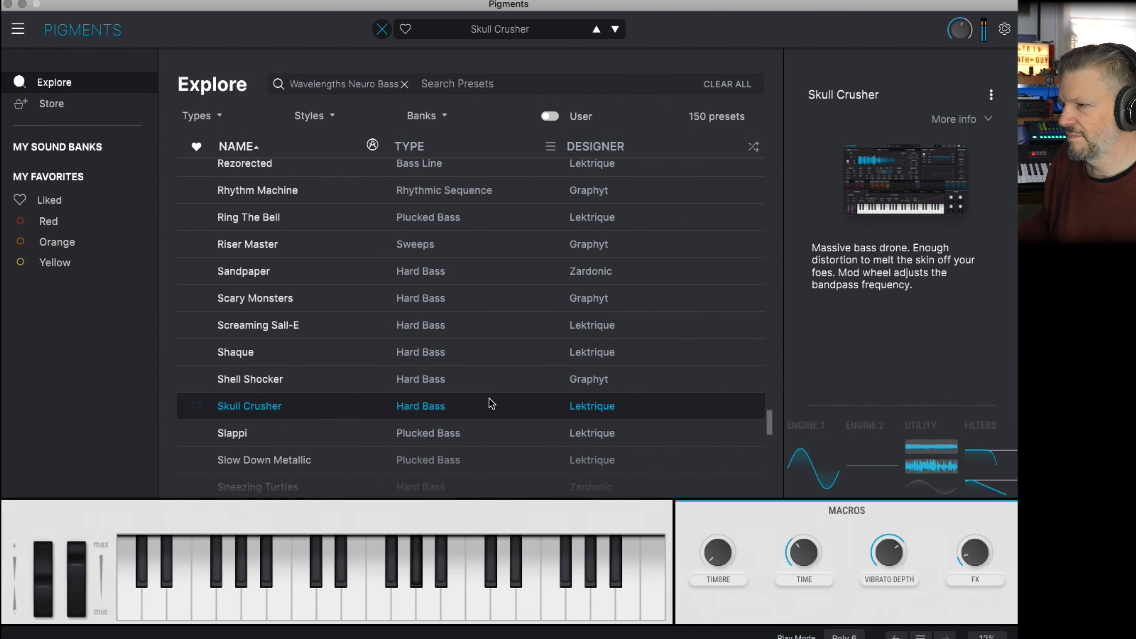
pyautogui.click(497, 430)
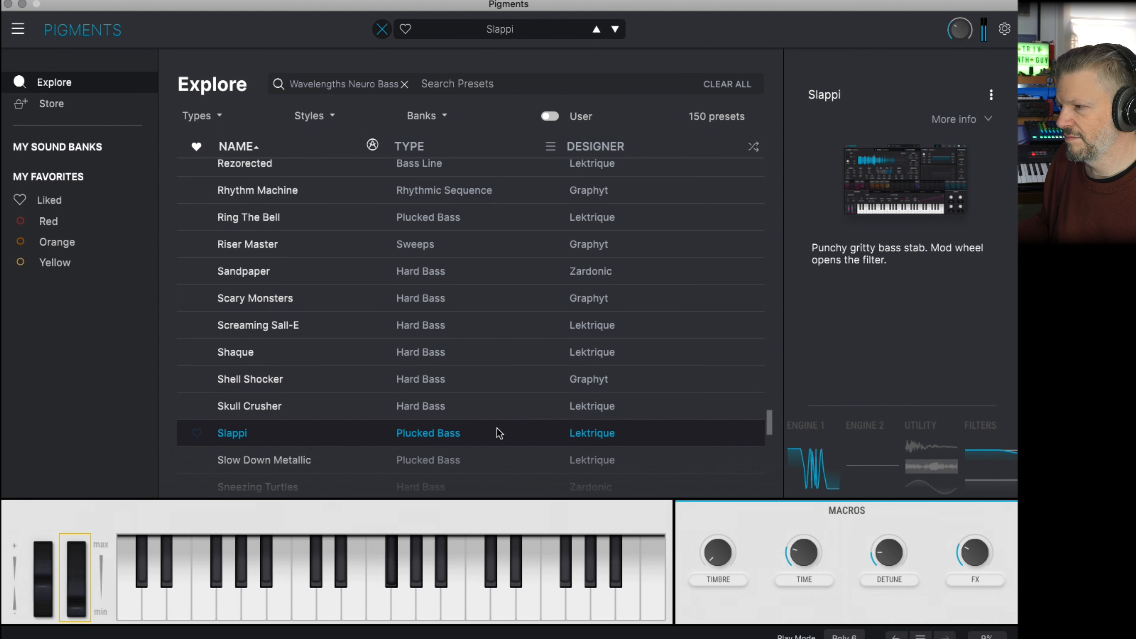
pyautogui.click(497, 461)
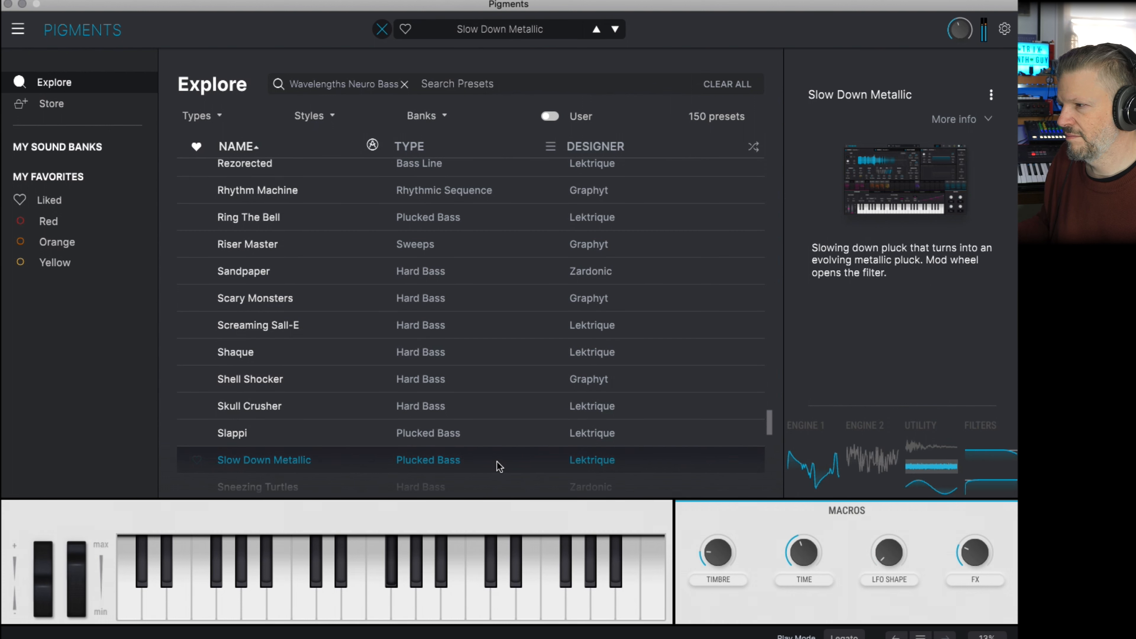
pyautogui.scroll(-5, 497, 466)
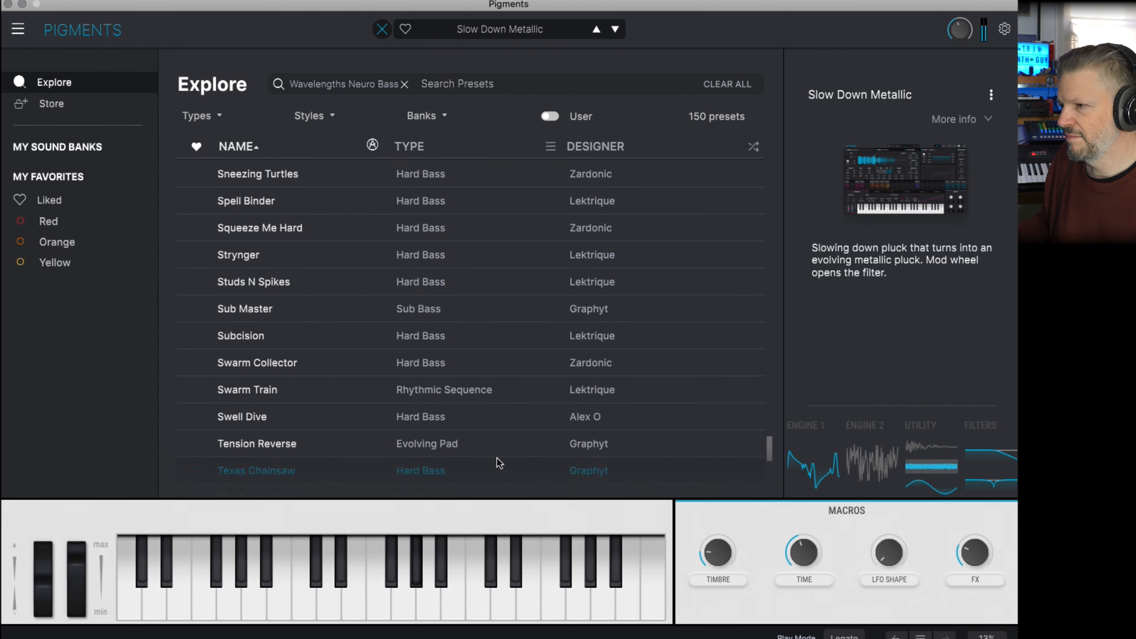
pyautogui.click(513, 393)
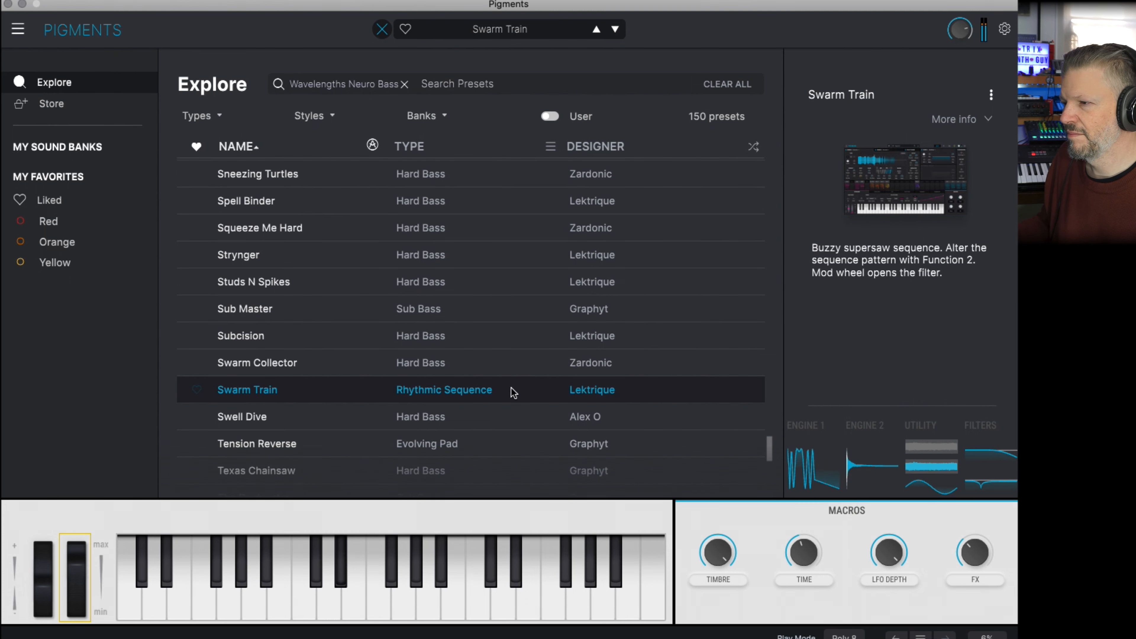
pyautogui.scroll(-6, 513, 393)
pyautogui.click(513, 392)
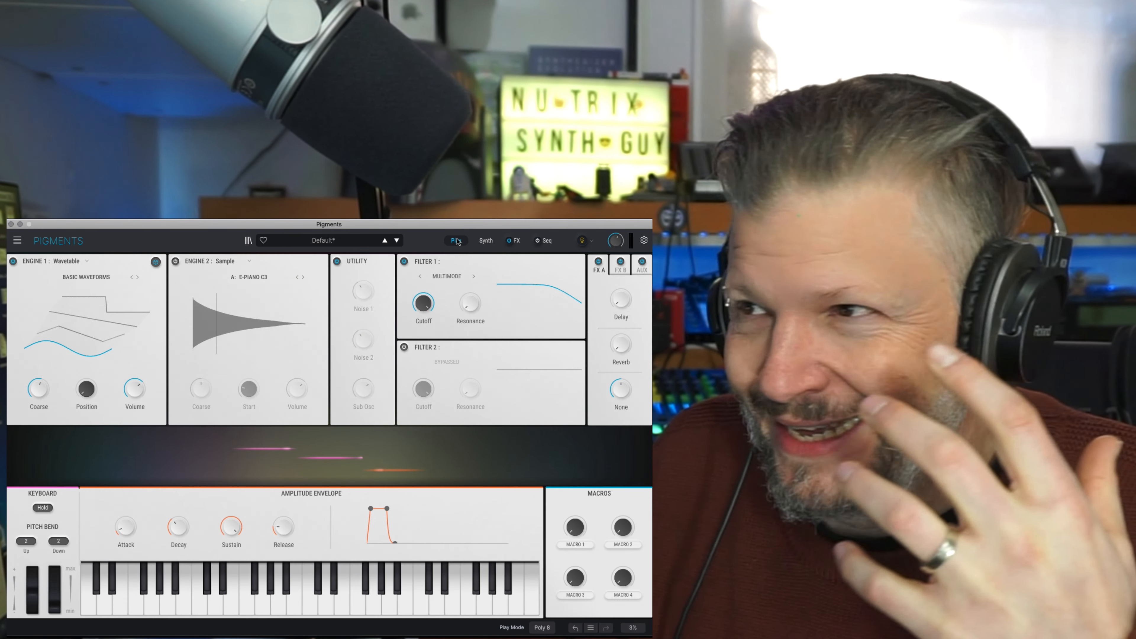
# - Show the Synth view of the Default preset and toggle the global FX bypass several times
pyautogui.click(487, 241)
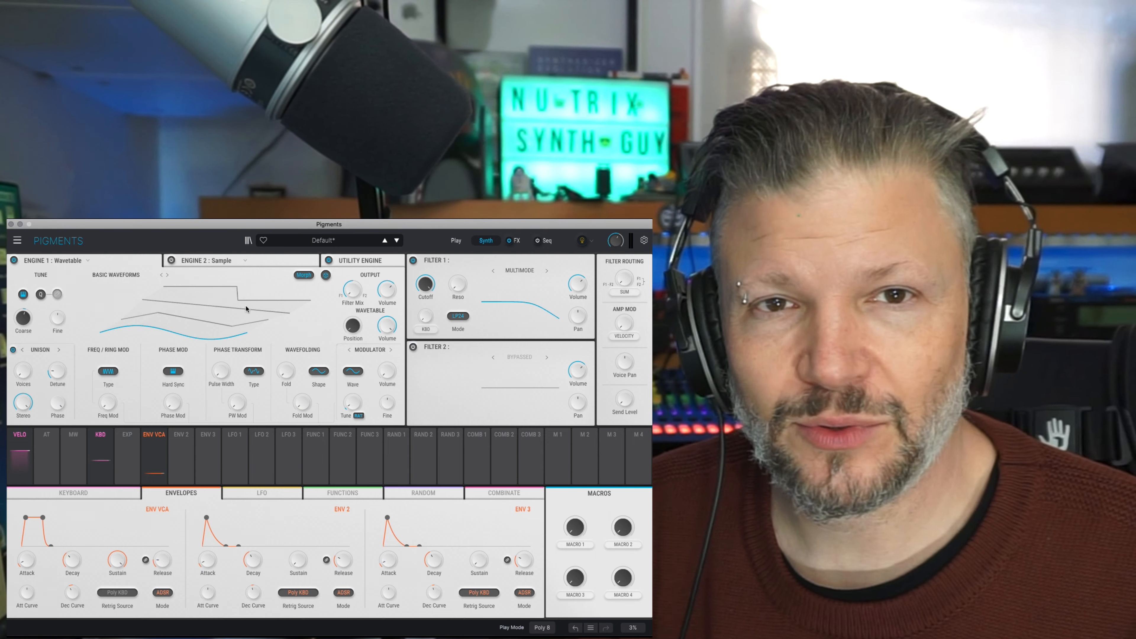
pyautogui.moveTo(350, 326)
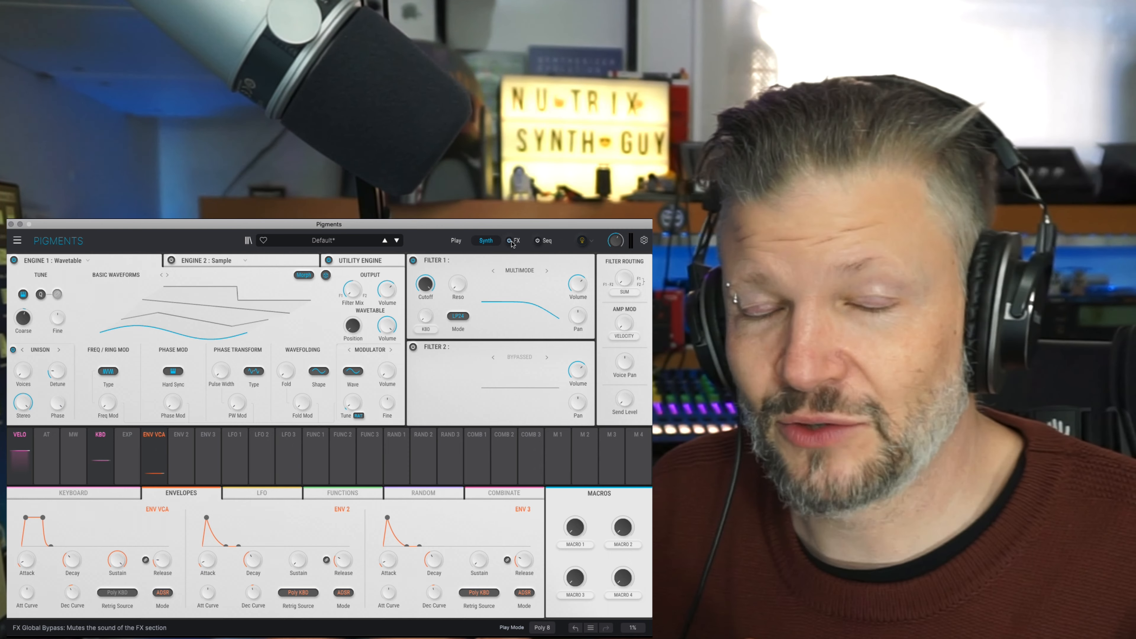
pyautogui.click(510, 241)
pyautogui.click(510, 241)
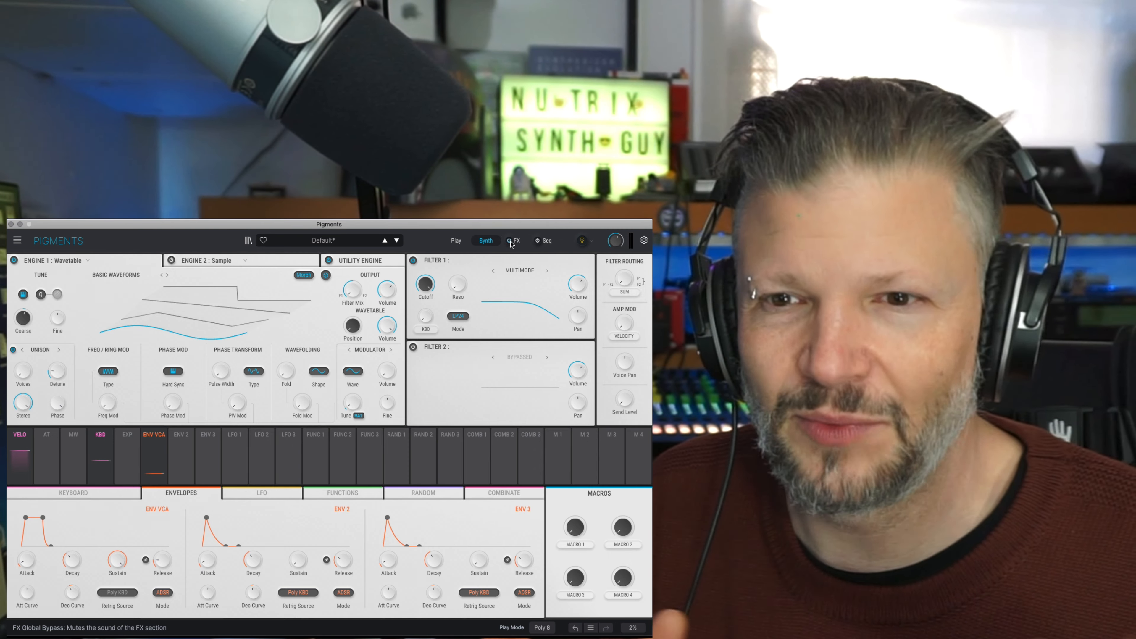
pyautogui.click(511, 242)
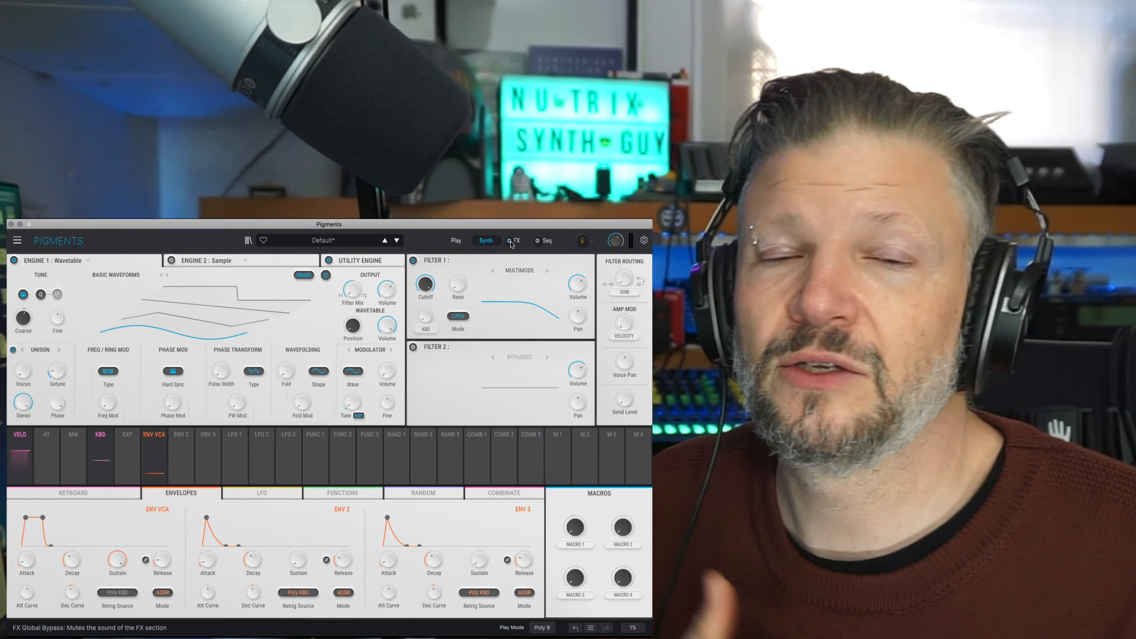
# - Show the FX page with its Delay and Reverb, toggle the global FX bypass there, and return to the Play view
pyautogui.click(520, 242)
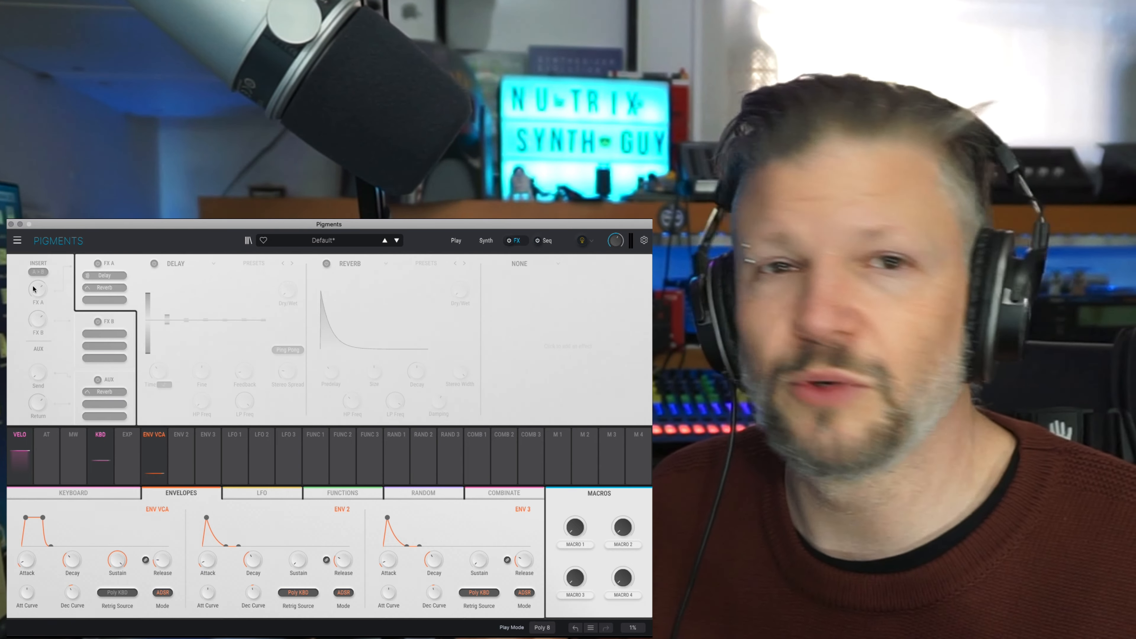
pyautogui.click(510, 242)
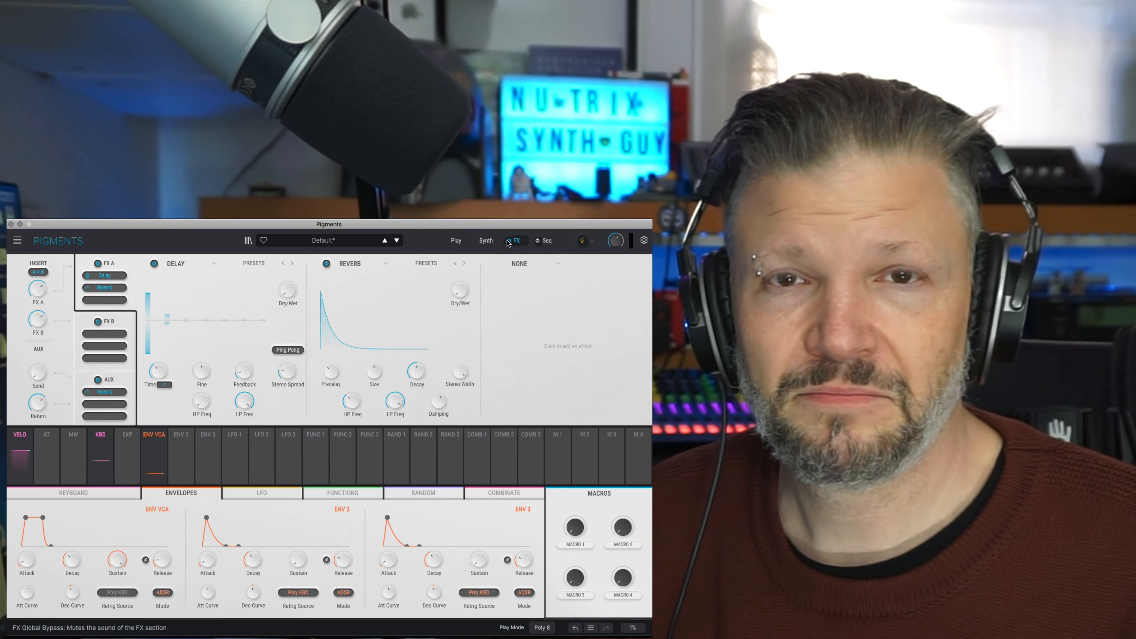
pyautogui.click(457, 243)
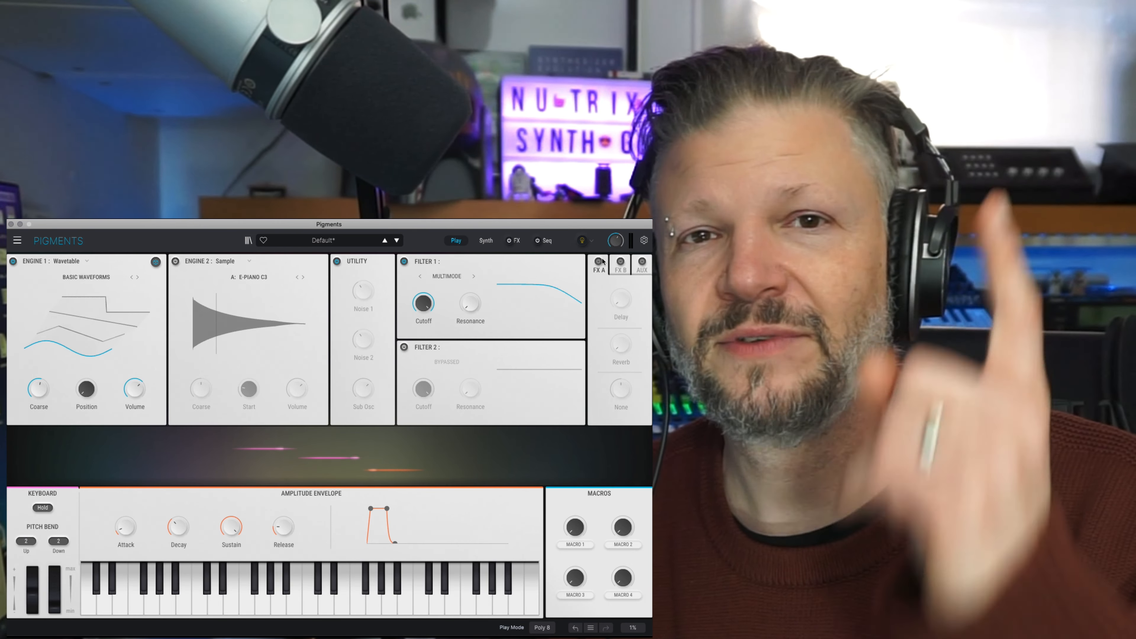